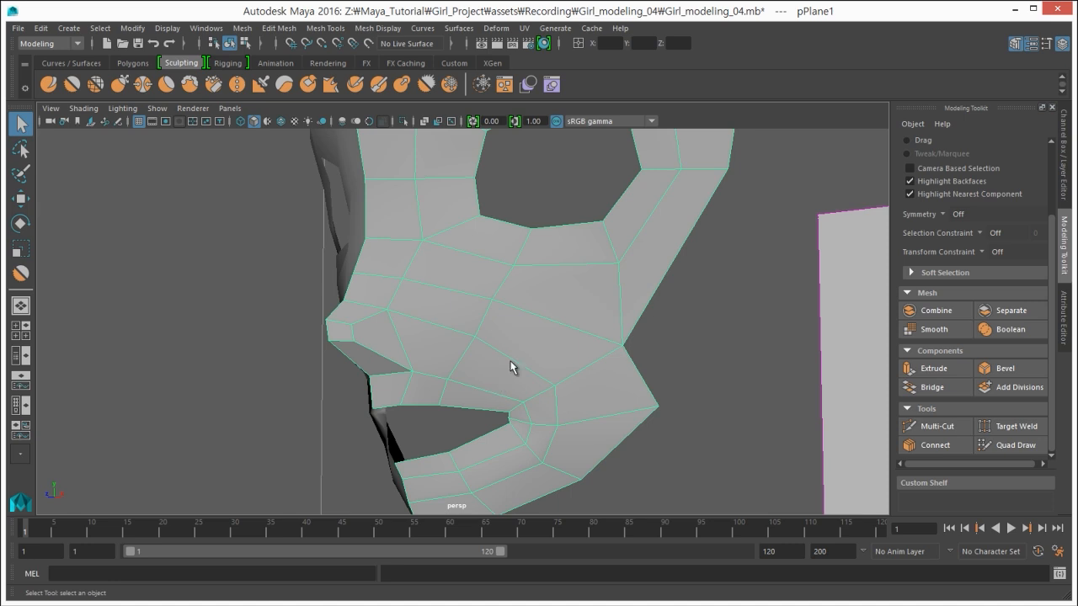
Step: Set the transform constraint to Edge Slide and slide the edges around the mouth corner outward toward the cheek
{"action": "right_click_drag", "start_coordinate": [500, 369], "coordinate": [505, 329]}
{"action": "left_click", "coordinate": [553, 405]}
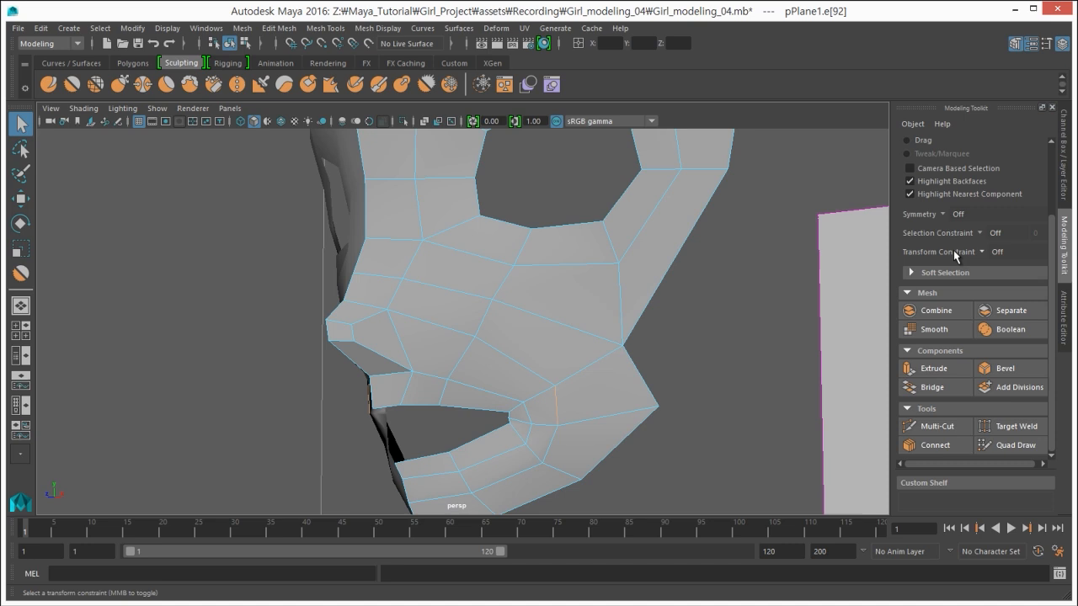
{"action": "left_click", "coordinate": [992, 252]}
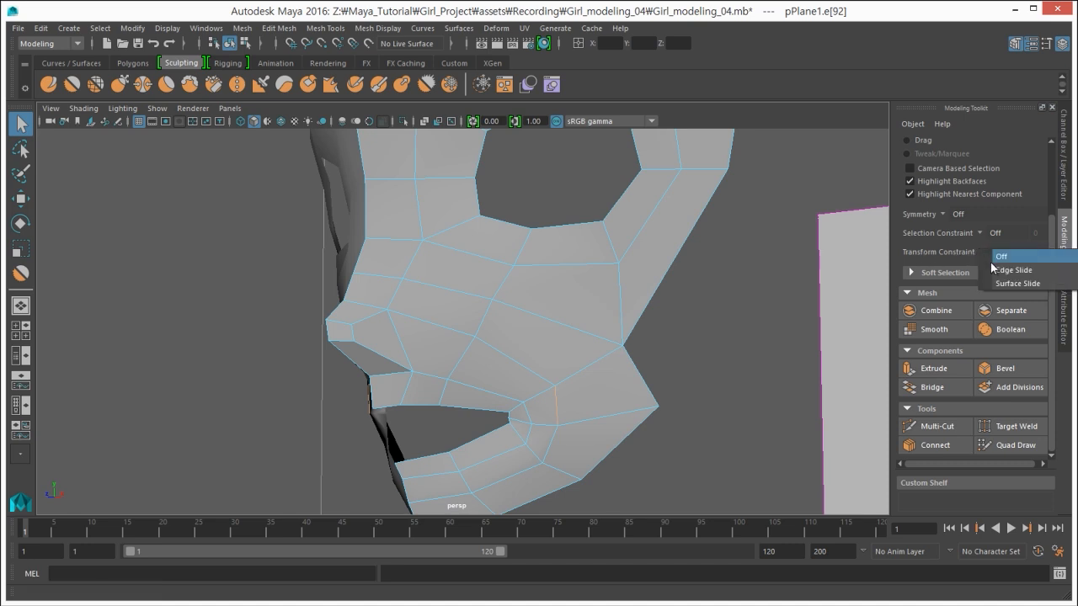
{"action": "left_click", "coordinate": [1006, 267]}
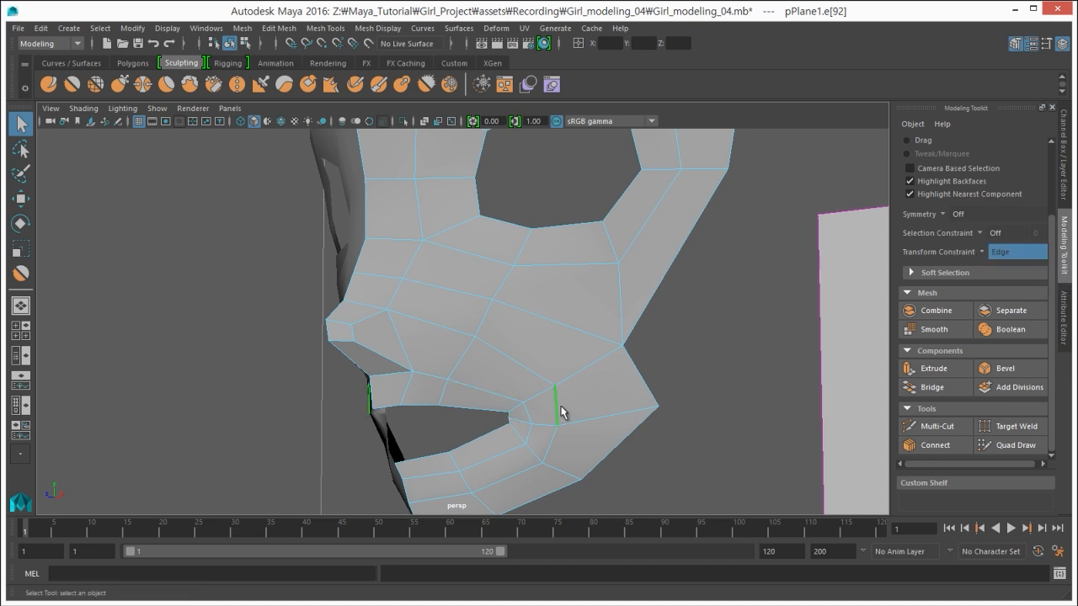
{"action": "key", "text": "w"}
{"action": "left_click_drag", "start_coordinate": [555, 406], "coordinate": [602, 385]}
{"action": "left_click_drag", "start_coordinate": [498, 373], "coordinate": [559, 378], "text": "alt"}
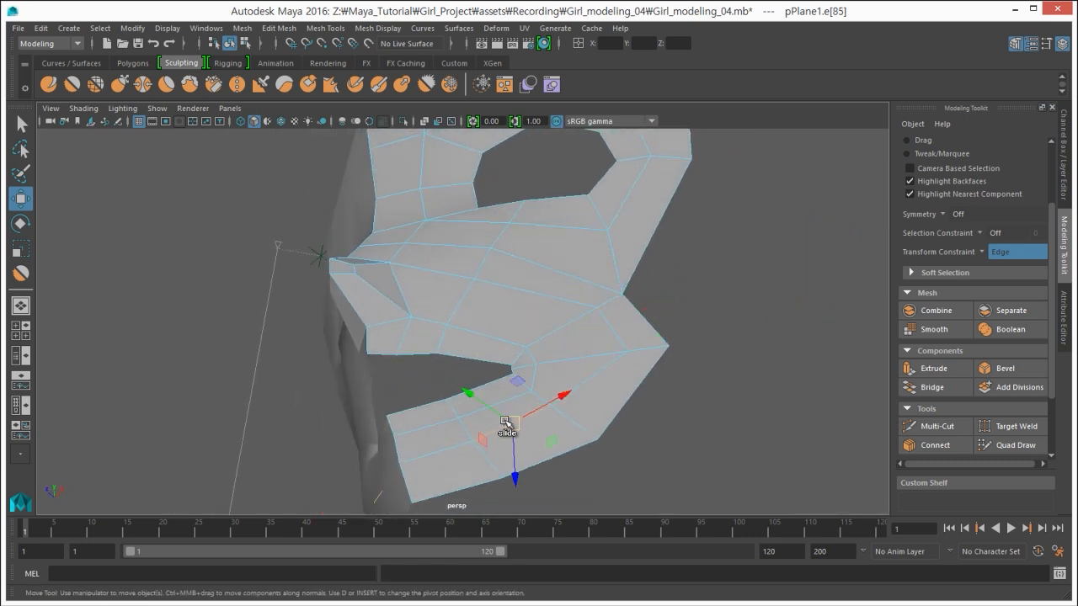
Step: Slide the lower chin edge beside the center line slightly downward
{"action": "left_click", "coordinate": [409, 464]}
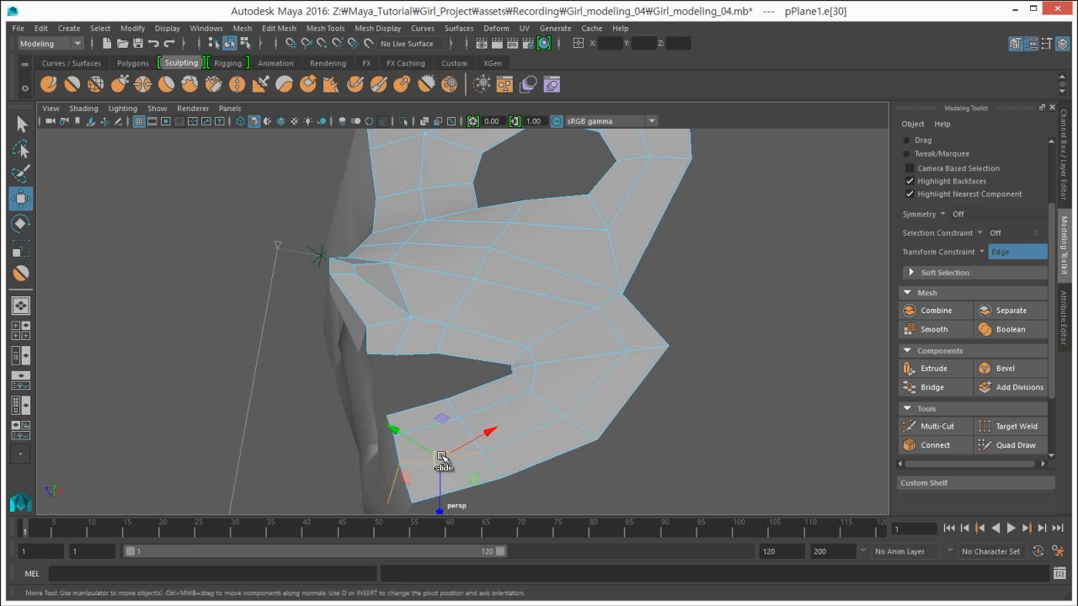
{"action": "left_click_drag", "start_coordinate": [440, 459], "coordinate": [441, 473]}
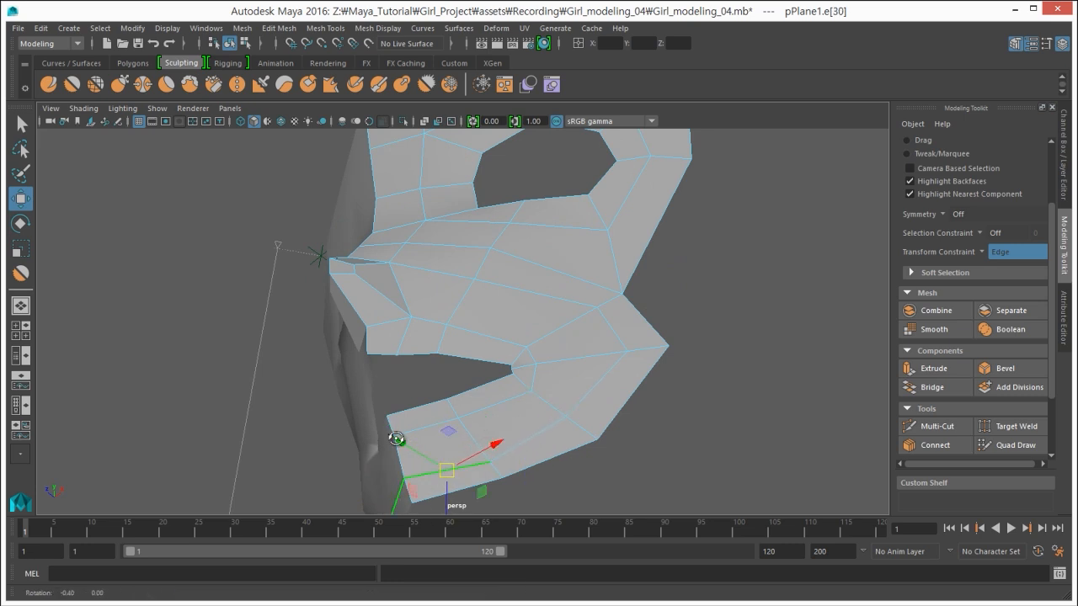
{"action": "left_click_drag", "start_coordinate": [393, 441], "coordinate": [474, 260], "text": "alt"}
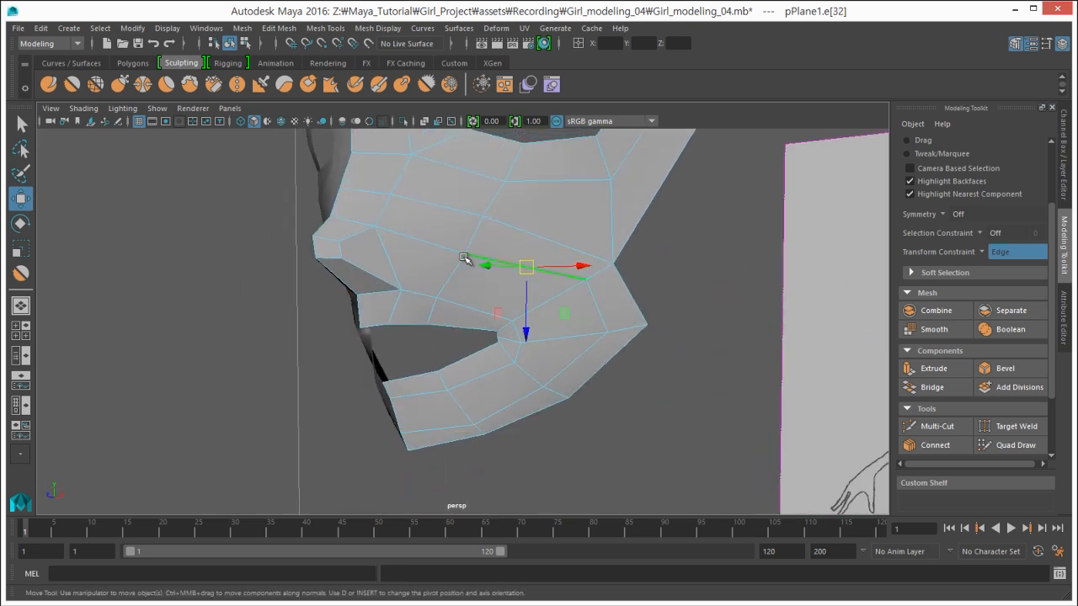
Step: Slide the cheek vertex beside the nose slightly upward and even out the vertices around the mouth
{"action": "right_click_drag", "start_coordinate": [445, 248], "coordinate": [380, 246]}
{"action": "left_click", "coordinate": [463, 254]}
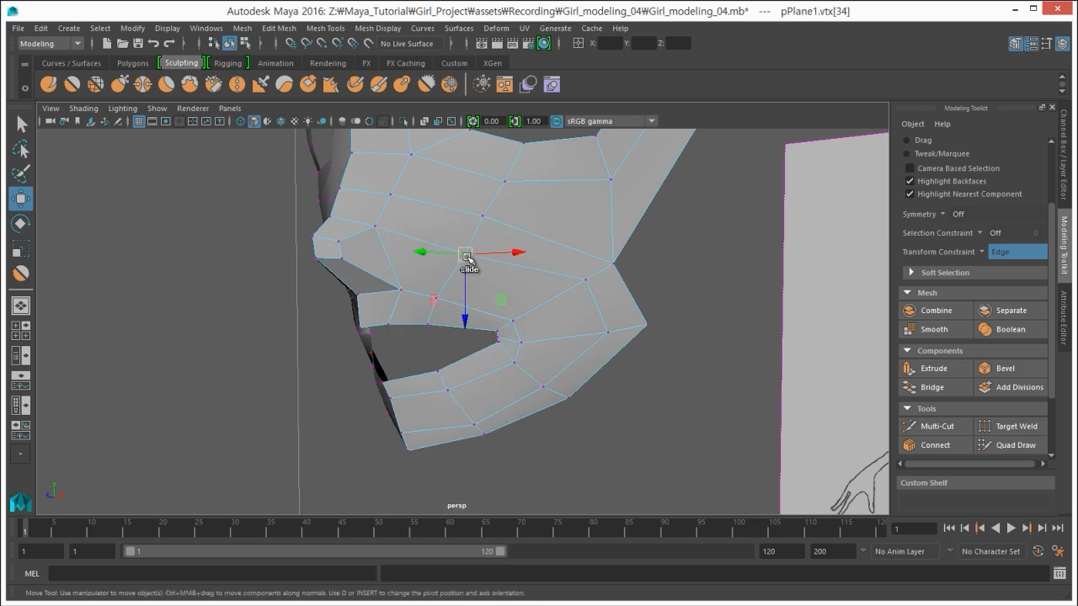
{"action": "left_click_drag", "start_coordinate": [466, 256], "coordinate": [472, 242]}
{"action": "mouse_move", "coordinate": [429, 244]}
{"action": "left_mouse_down", "text": "alt"}
{"action": "mouse_move", "coordinate": [440, 207]}
{"action": "mouse_move", "coordinate": [354, 248]}
{"action": "mouse_move", "coordinate": [394, 215]}
{"action": "mouse_move", "coordinate": [455, 243]}
{"action": "mouse_move", "coordinate": [570, 347]}
{"action": "mouse_move", "coordinate": [550, 384]}
{"action": "mouse_move", "coordinate": [450, 393]}
{"action": "mouse_move", "coordinate": [545, 317]}
{"action": "left_mouse_up", "text": "alt"}
{"action": "left_click", "coordinate": [545, 379]}
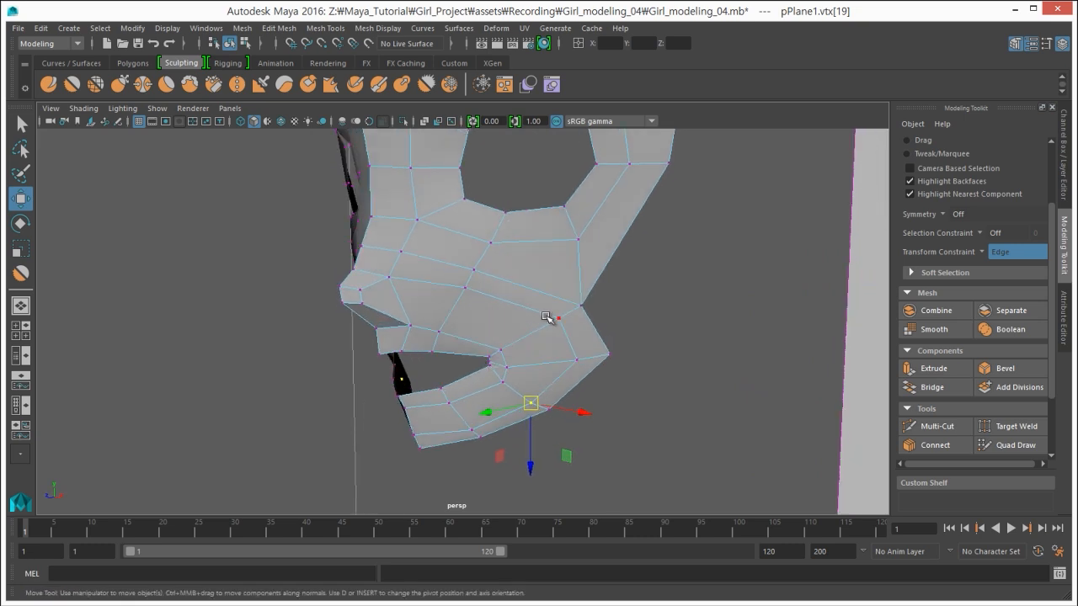
Step: Slide the cheek edge above the mouth corner slightly upward to even out the spacing of the face loops
{"action": "right_click_drag", "start_coordinate": [527, 282], "coordinate": [528, 246]}
{"action": "left_click", "coordinate": [532, 290]}
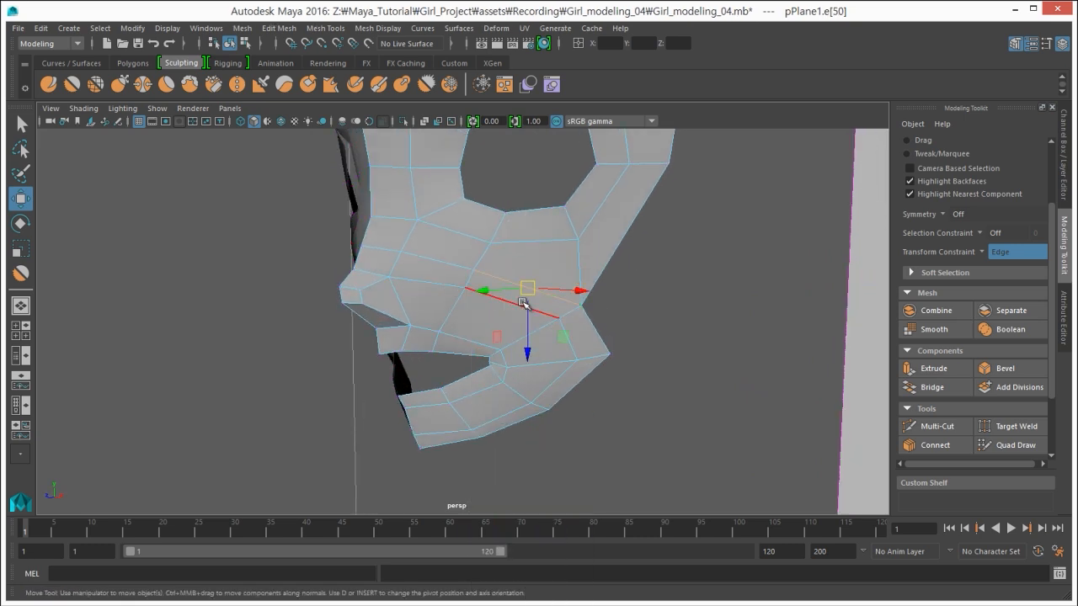
{"action": "left_click_drag", "start_coordinate": [527, 290], "coordinate": [528, 284]}
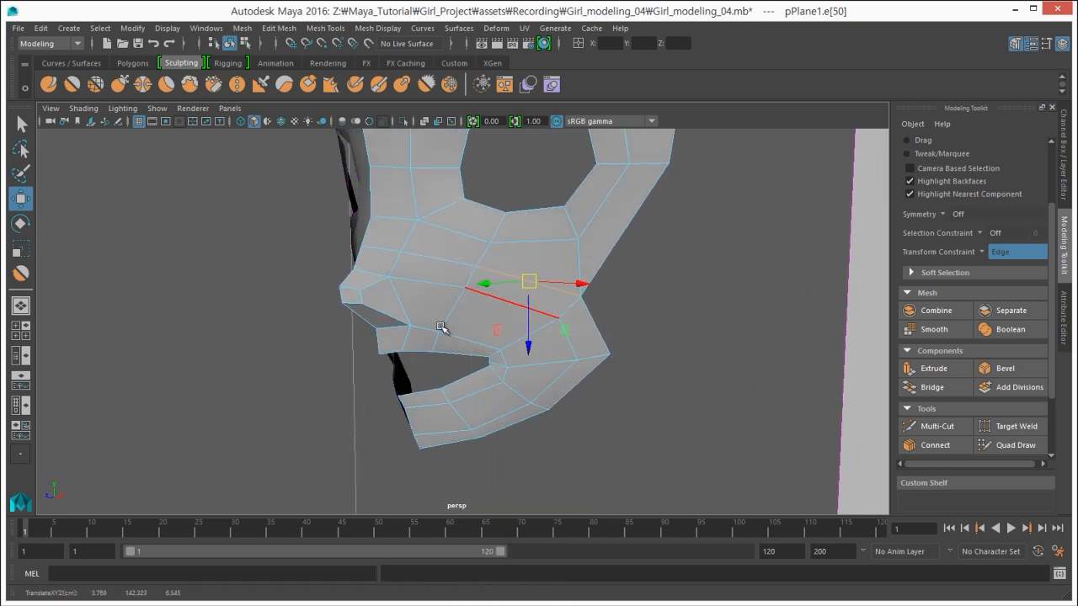
{"action": "left_click_drag", "start_coordinate": [443, 329], "coordinate": [447, 306], "text": "alt"}
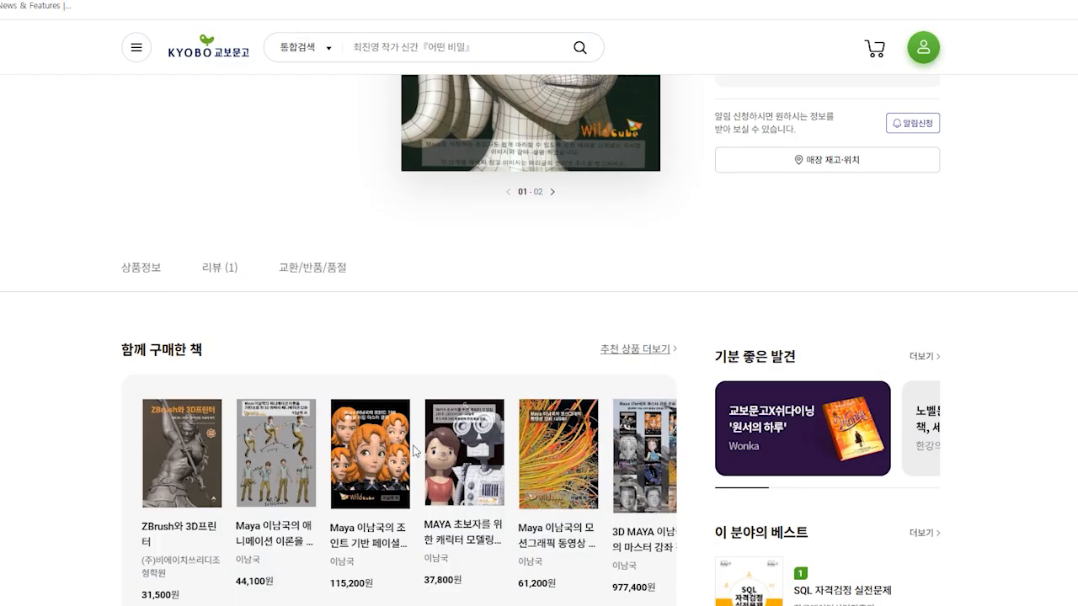
{"action": "scroll", "coordinate": [413, 451], "scroll_direction": "up", "scroll_amount": 8}
{"action": "scroll", "coordinate": [411, 453], "scroll_direction": "down", "scroll_amount": 3}
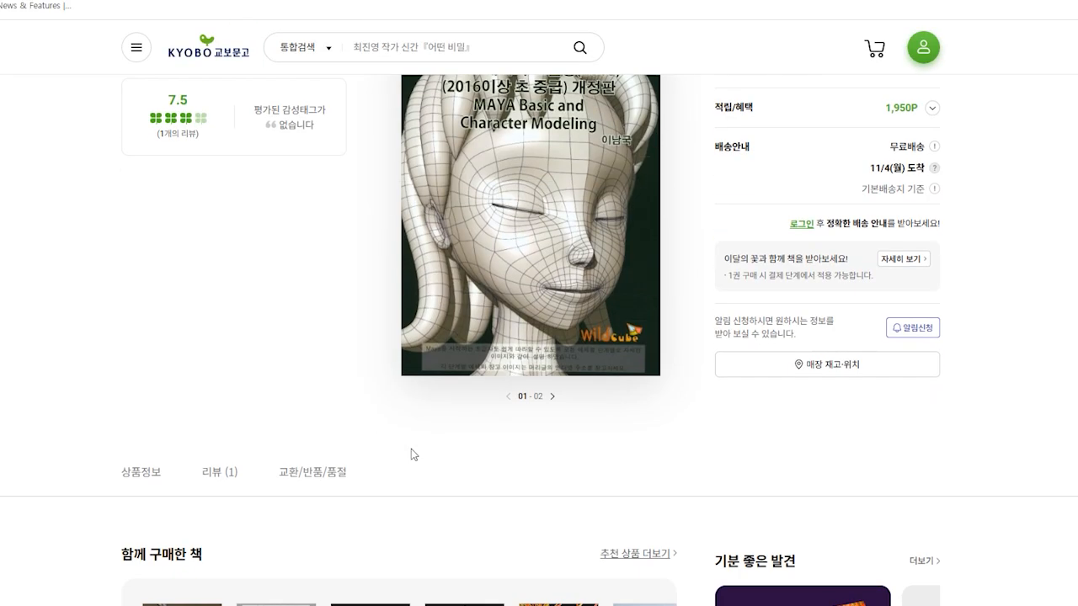
{"action": "scroll", "coordinate": [411, 459], "scroll_direction": "down", "scroll_amount": 7}
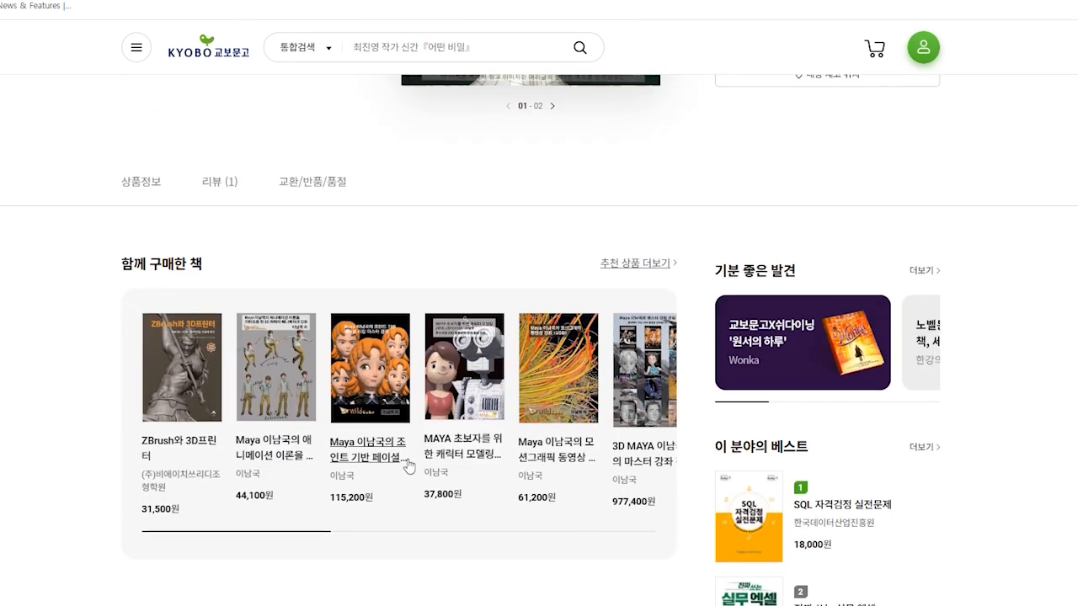
{"action": "scroll", "coordinate": [405, 469], "scroll_direction": "down", "scroll_amount": 20}
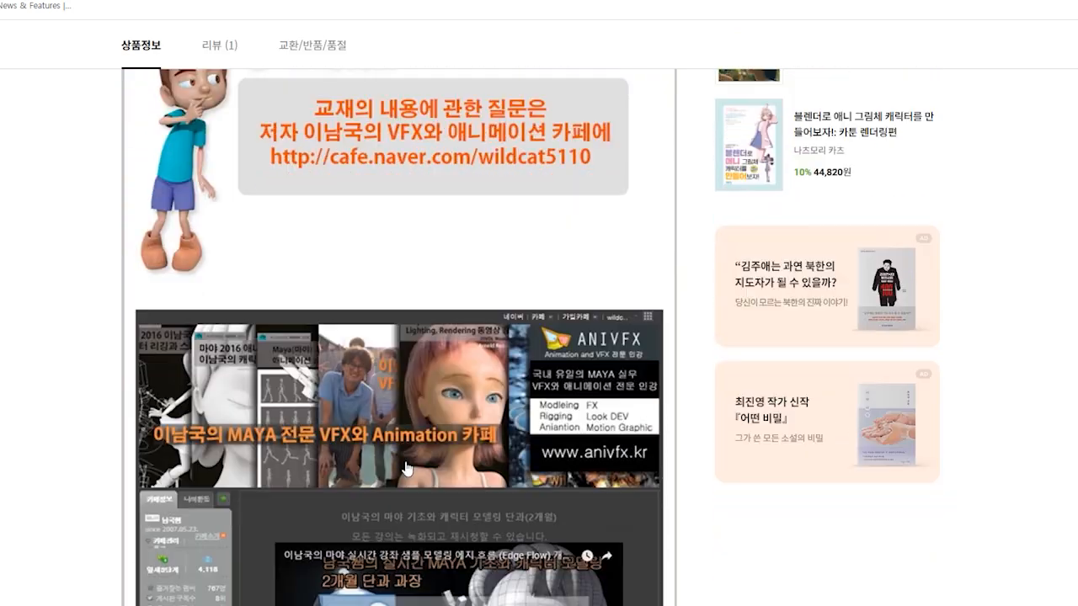
{"action": "scroll", "coordinate": [405, 462], "scroll_direction": "down", "scroll_amount": 15}
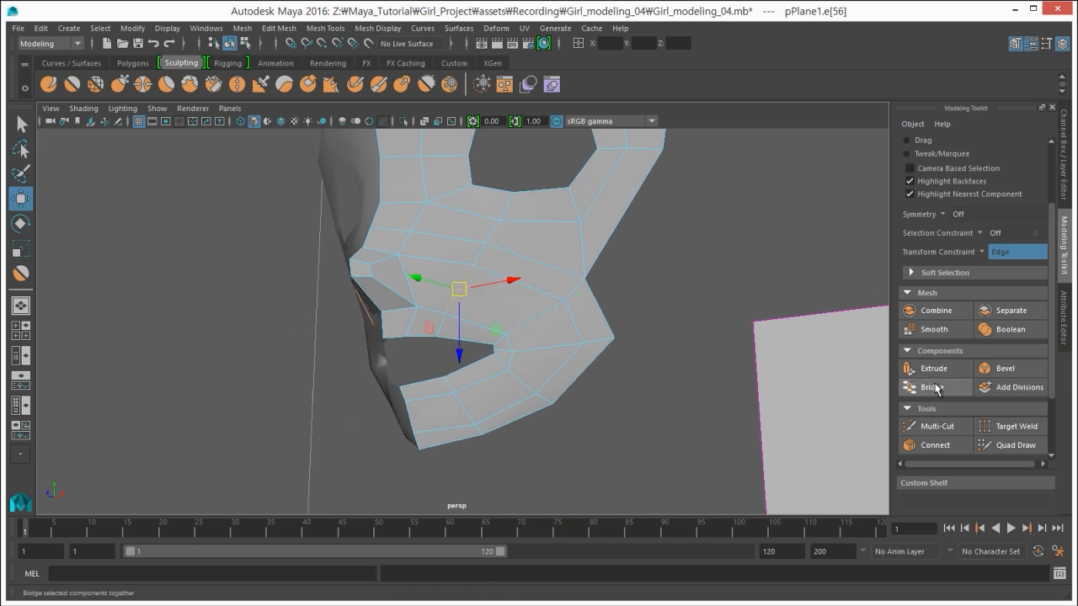
Step: Turn the transform constraint off and insert an edge loop with Multi-Cut from the nose around the mouth to the chin
{"action": "left_click", "coordinate": [994, 252]}
{"action": "left_click", "coordinate": [993, 259]}
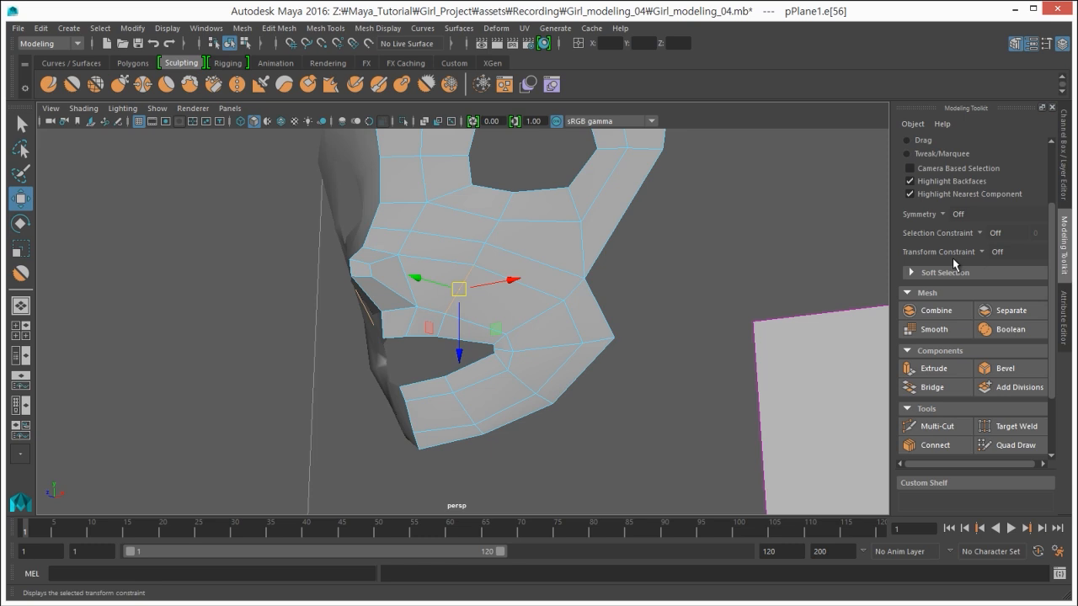
{"action": "left_click", "coordinate": [938, 428]}
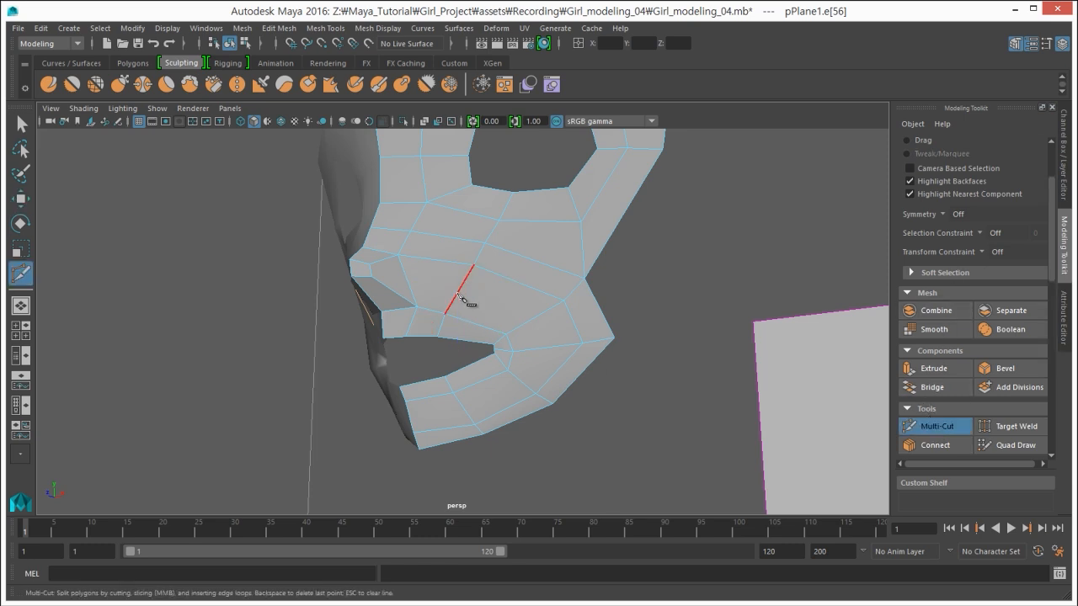
{"action": "key", "text": "ctrl"}
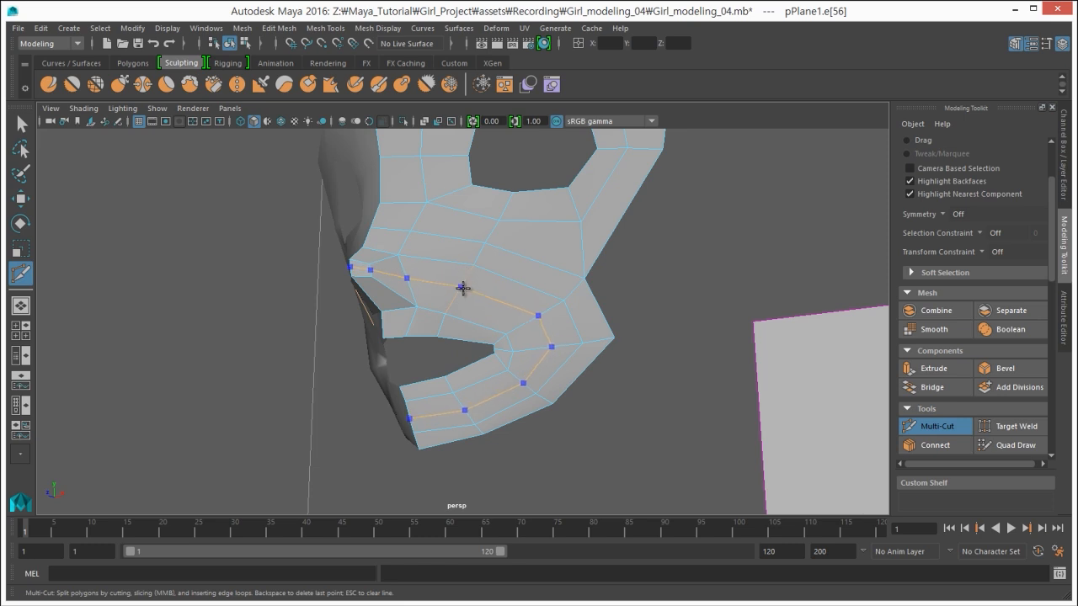
{"action": "left_click", "coordinate": [464, 288], "text": "ctrl"}
{"action": "left_click", "coordinate": [20, 123]}
{"action": "left_click", "coordinate": [20, 123]}
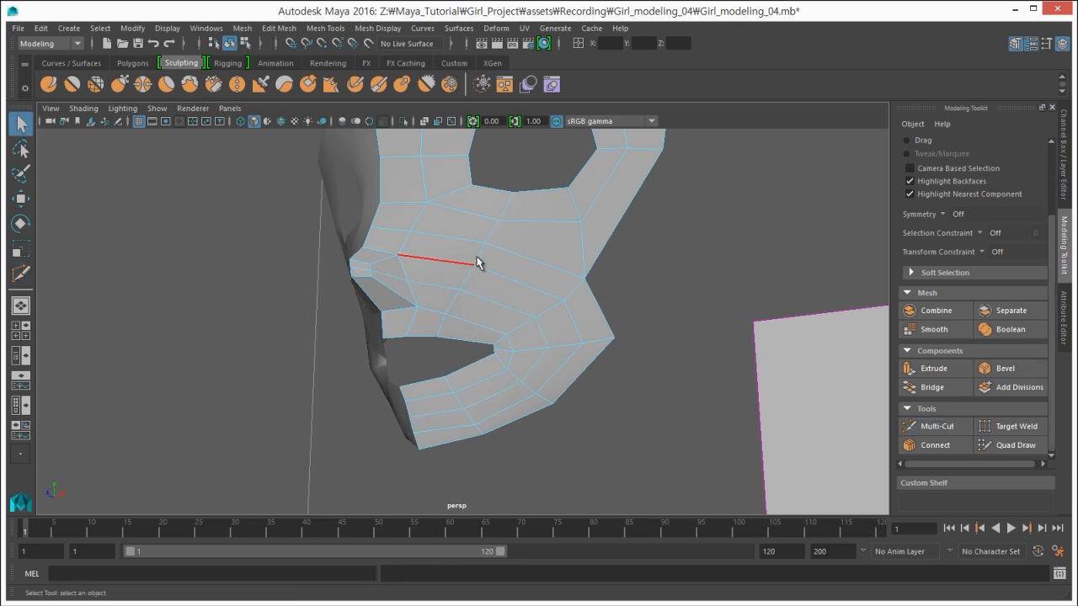
Step: Select the new edge loop around the mouth and adjust its depth to round the surface
{"action": "left_click_drag", "start_coordinate": [471, 308], "coordinate": [478, 306], "text": "alt"}
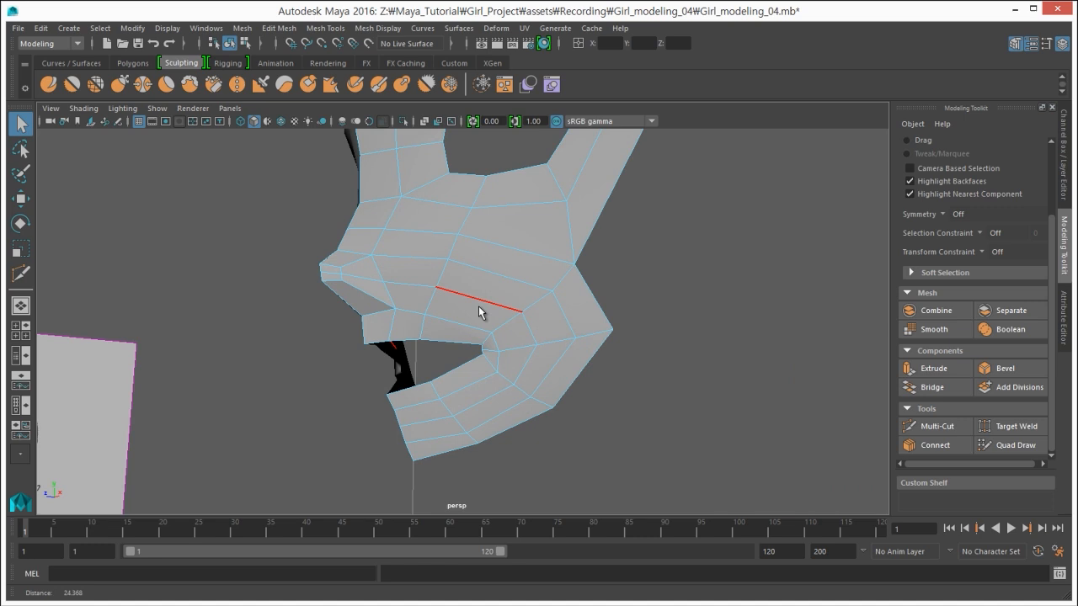
{"action": "right_click_drag", "start_coordinate": [478, 306], "coordinate": [411, 279]}
{"action": "left_click", "coordinate": [433, 422]}
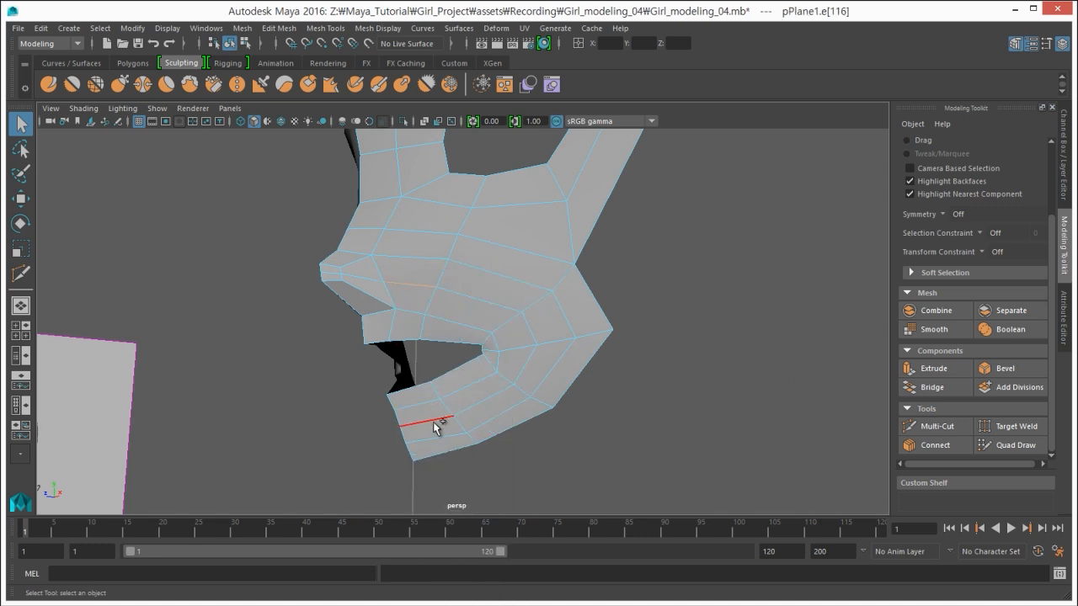
{"action": "double_click", "coordinate": [427, 420]}
{"action": "left_click_drag", "start_coordinate": [427, 420], "coordinate": [413, 222], "text": "alt"}
{"action": "key", "text": "w"}
{"action": "left_click_drag", "start_coordinate": [427, 290], "coordinate": [433, 308], "text": "alt"}
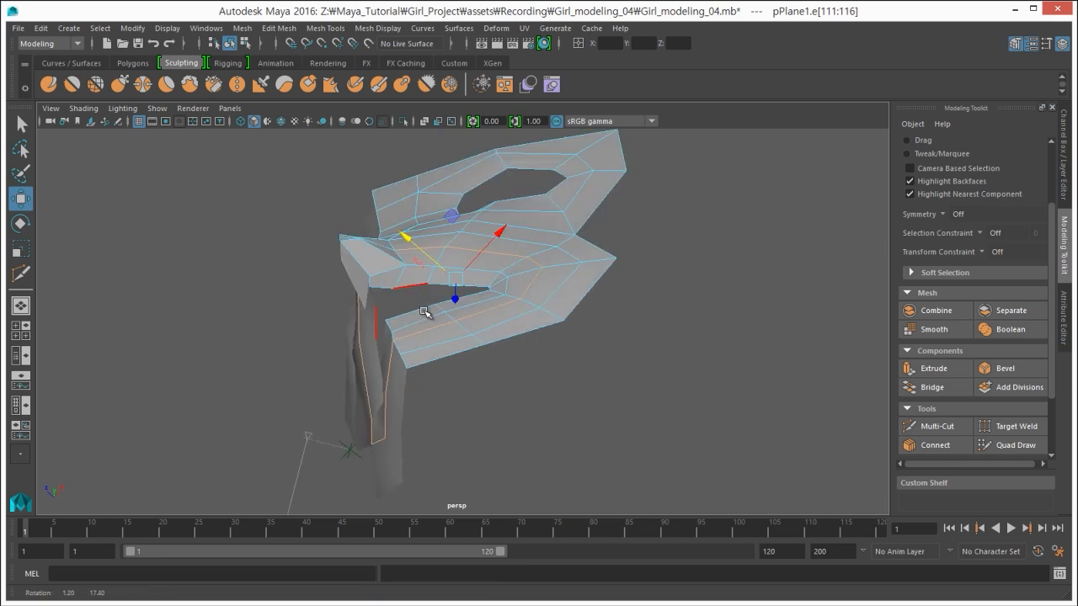
{"action": "left_click", "coordinate": [459, 364]}
{"action": "left_click_drag", "start_coordinate": [459, 363], "coordinate": [406, 375], "text": "alt"}
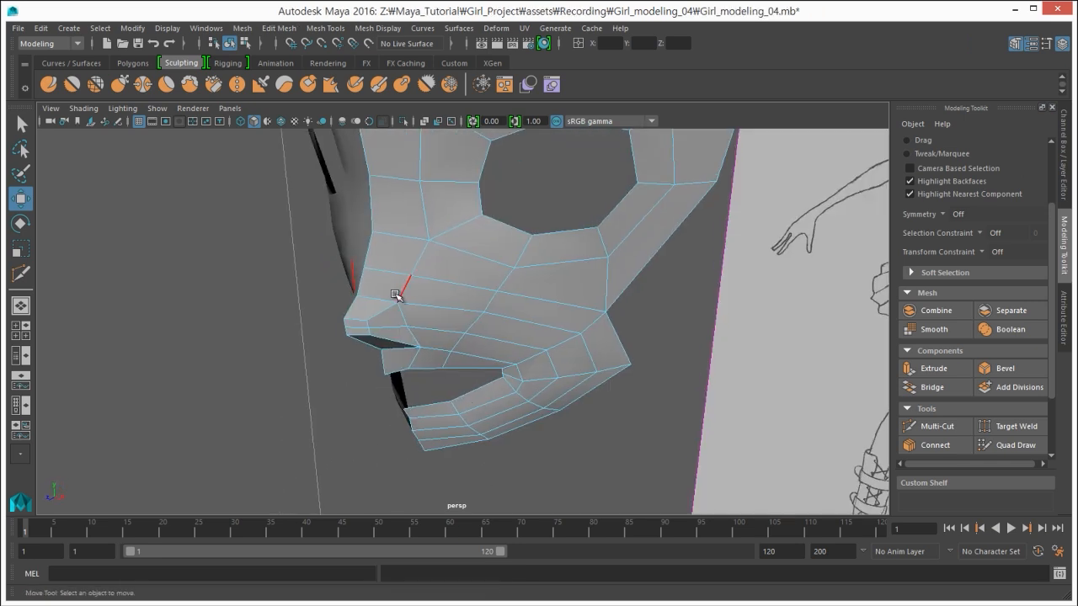
Step: Move the new loop's vertex on the side of the nostril to shape the nose wing
{"action": "right_click_drag", "start_coordinate": [395, 293], "coordinate": [368, 298]}
{"action": "left_click", "coordinate": [401, 336]}
{"action": "mouse_move", "coordinate": [401, 337]}
{"action": "left_mouse_down", "text": "alt"}
{"action": "mouse_move", "coordinate": [444, 320]}
{"action": "mouse_move", "coordinate": [461, 296]}
{"action": "mouse_move", "coordinate": [440, 260]}
{"action": "mouse_move", "coordinate": [440, 216]}
{"action": "left_mouse_up", "text": "alt"}
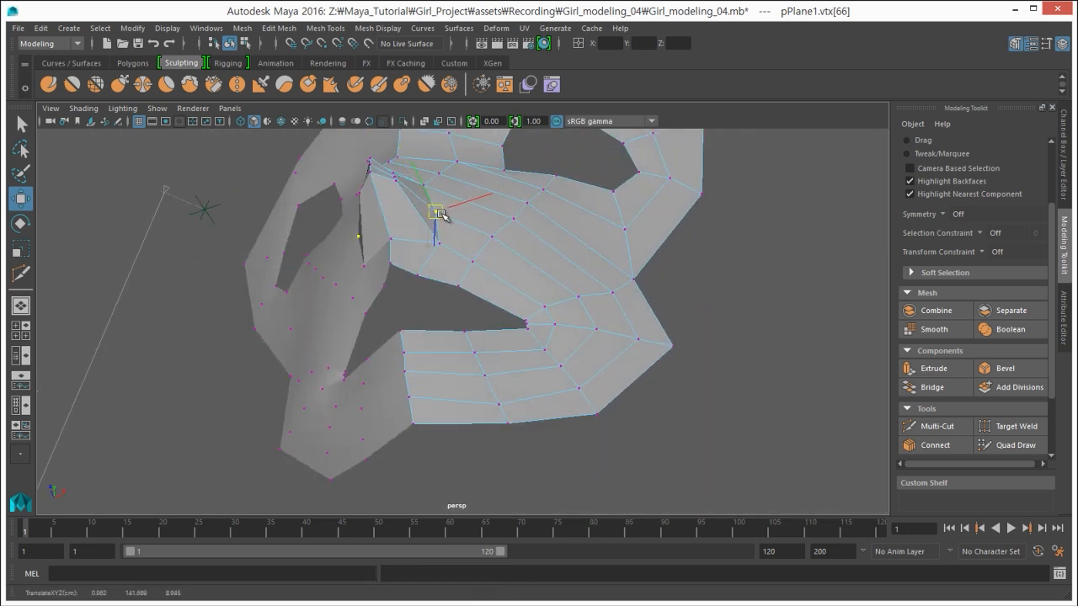
{"action": "left_click_drag", "start_coordinate": [390, 289], "coordinate": [305, 340], "text": "alt"}
{"action": "middle_click_drag", "start_coordinate": [306, 340], "coordinate": [373, 354], "text": "alt"}
{"action": "right_click_drag", "start_coordinate": [373, 354], "coordinate": [384, 426], "text": "alt"}
{"action": "left_click_drag", "start_coordinate": [385, 426], "coordinate": [291, 397], "text": "alt"}
Step: In the side view, reposition the nose tip and nostril vertices to follow the reference drawing's profile
{"action": "key", "text": "space"}
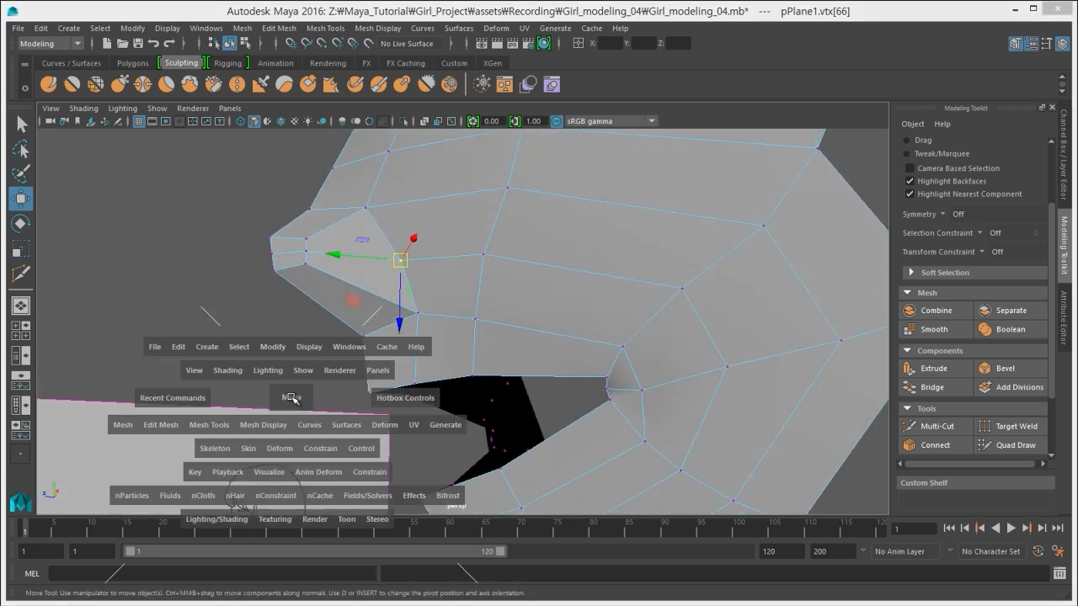
{"action": "key", "text": "space"}
{"action": "right_click_drag", "start_coordinate": [599, 406], "coordinate": [872, 432], "text": "alt"}
{"action": "middle_click_drag", "start_coordinate": [421, 393], "coordinate": [464, 393], "text": "alt"}
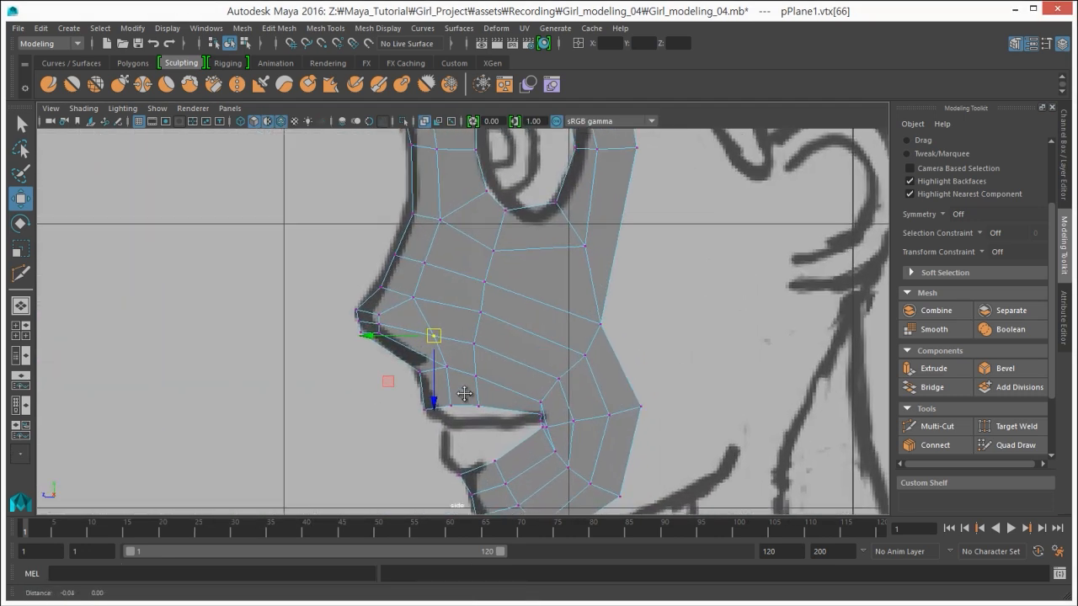
{"action": "scroll", "coordinate": [464, 393], "scroll_direction": "up", "scroll_amount": 5}
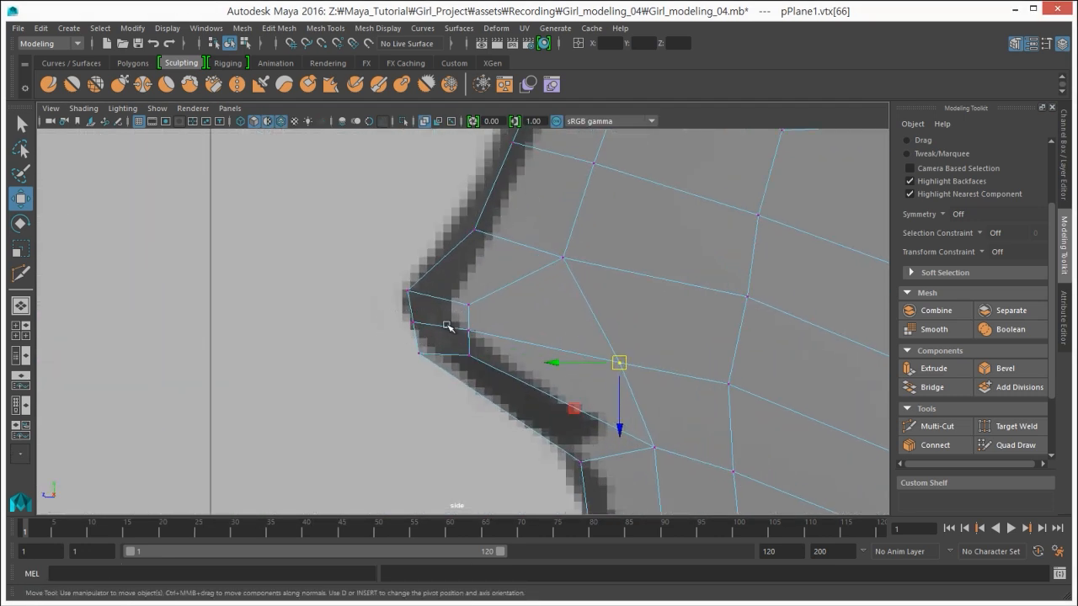
{"action": "left_click_drag", "start_coordinate": [401, 318], "coordinate": [391, 320]}
{"action": "left_click_drag", "start_coordinate": [393, 269], "coordinate": [446, 298]}
{"action": "left_click_drag", "start_coordinate": [387, 344], "coordinate": [454, 356]}
{"action": "left_click_drag", "start_coordinate": [407, 401], "coordinate": [412, 401]}
{"action": "left_click_drag", "start_coordinate": [491, 373], "coordinate": [466, 345]}
{"action": "left_click_drag", "start_coordinate": [474, 355], "coordinate": [484, 358]}
{"action": "mouse_move", "coordinate": [647, 429]}
{"action": "left_mouse_down"}
{"action": "mouse_move", "coordinate": [662, 455]}
{"action": "mouse_move", "coordinate": [646, 450]}
{"action": "left_mouse_up"}
{"action": "right_click_drag", "start_coordinate": [438, 371], "coordinate": [421, 370], "text": "alt"}
Step: Return to the perspective view and nudge the vertex at the base of the nostril
{"action": "key", "text": "space"}
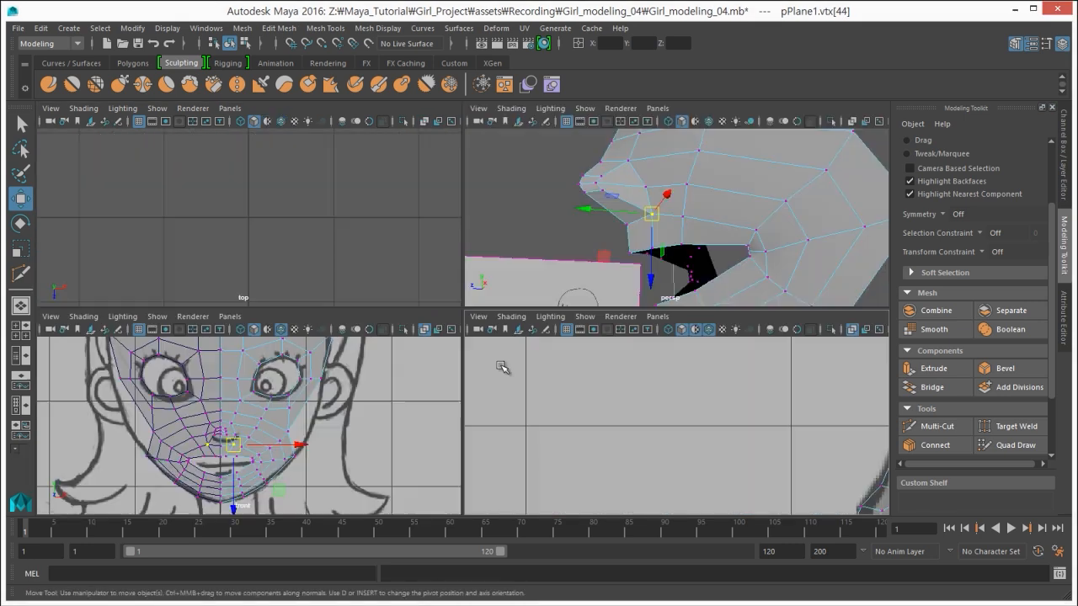
{"action": "key", "text": "space"}
{"action": "left_click_drag", "start_coordinate": [631, 289], "coordinate": [628, 244], "text": "alt"}
{"action": "left_click_drag", "start_coordinate": [653, 289], "coordinate": [656, 290]}
{"action": "left_click_drag", "start_coordinate": [648, 285], "coordinate": [690, 409], "text": "alt"}
Step: Select the outer cheek and jaw vertices and adjust their depth to curve the side of the face
{"action": "right_click_drag", "start_coordinate": [539, 379], "coordinate": [425, 370], "text": "alt"}
{"action": "left_click_drag", "start_coordinate": [426, 370], "coordinate": [608, 394], "text": "alt"}
{"action": "left_click_drag", "start_coordinate": [558, 212], "coordinate": [788, 413]}
{"action": "left_click_drag", "start_coordinate": [758, 396], "coordinate": [479, 405], "text": "alt"}
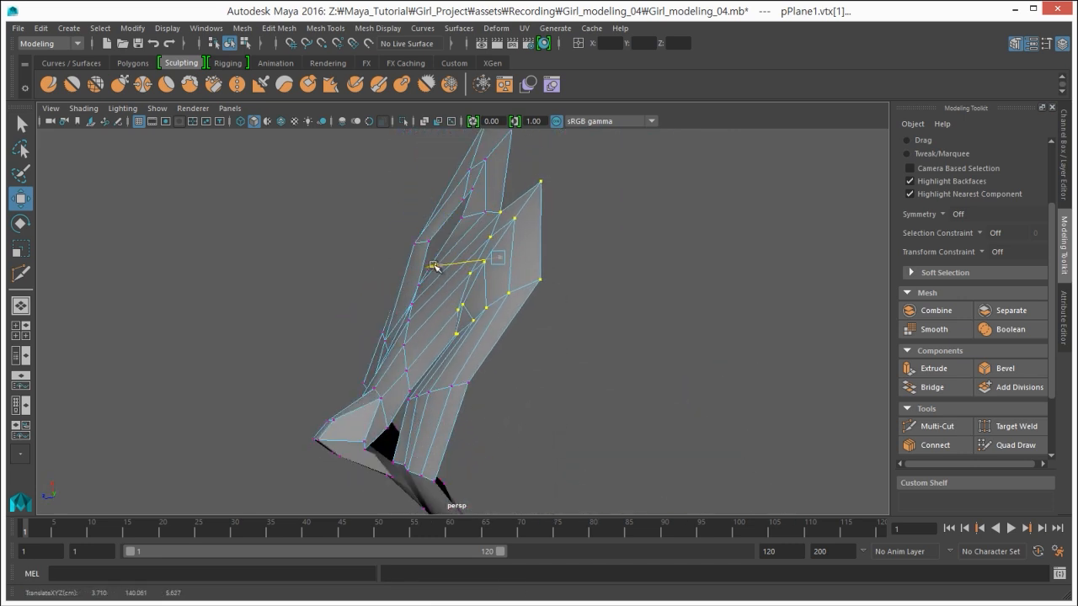
{"action": "left_click_drag", "start_coordinate": [436, 266], "coordinate": [449, 357], "text": "alt"}
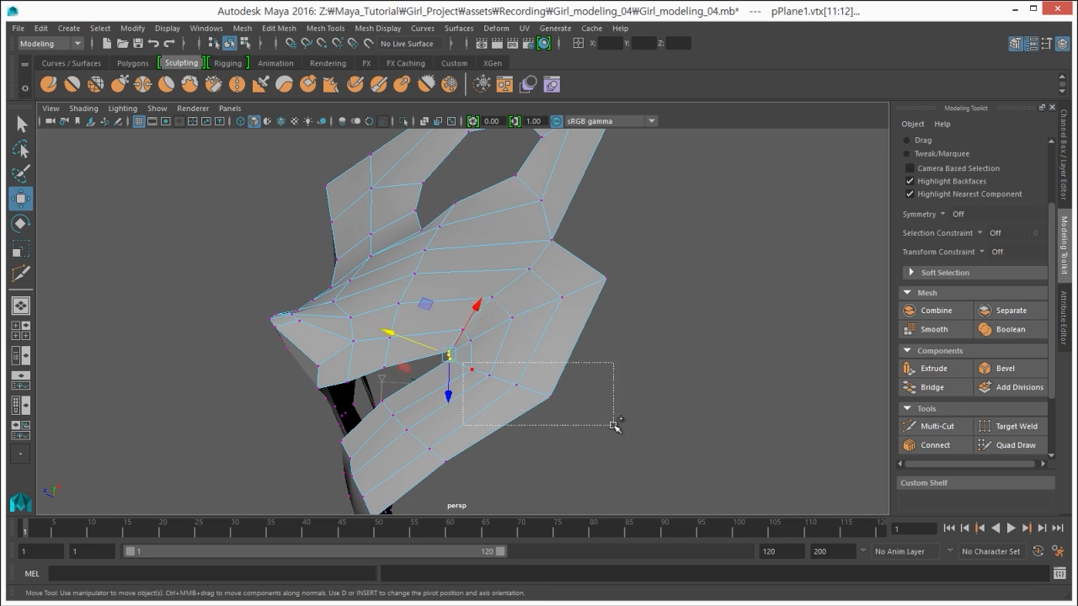
Step: Add the jaw vertices beside the mouth corner to the mouth-corner selection and move them slightly forward
{"action": "left_click_drag", "start_coordinate": [613, 425], "coordinate": [613, 426], "text": "shift"}
{"action": "left_click_drag", "start_coordinate": [366, 360], "coordinate": [312, 337], "text": "alt"}
{"action": "left_click_drag", "start_coordinate": [425, 326], "coordinate": [415, 327]}
{"action": "left_click_drag", "start_coordinate": [419, 394], "coordinate": [310, 357], "text": "alt"}
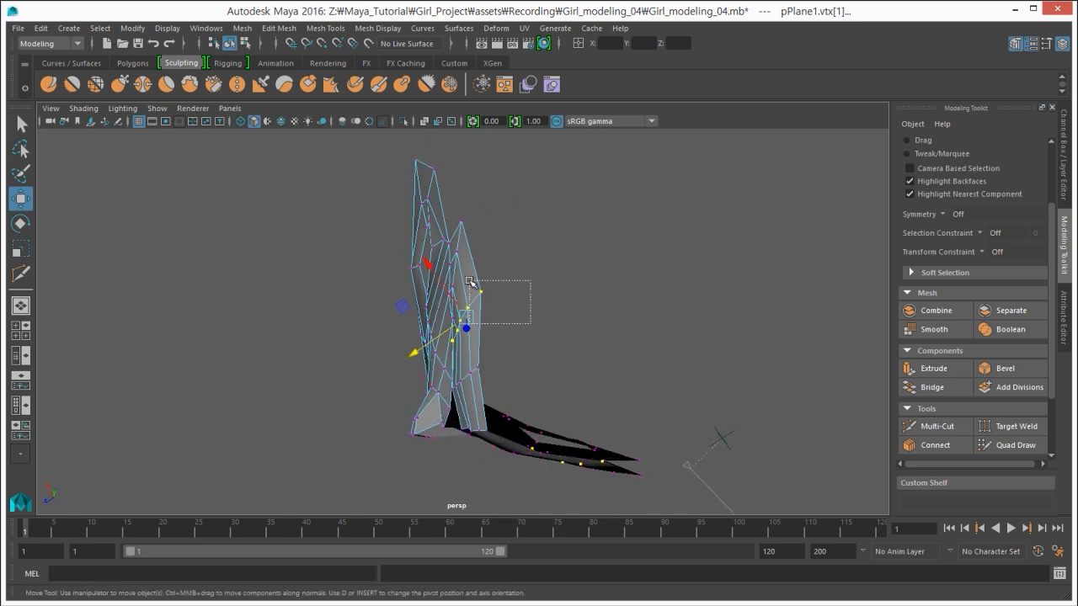
Step: Select the outermost jaw vertex and adjust its depth to smooth the jaw curve
{"action": "left_click_drag", "start_coordinate": [469, 281], "coordinate": [469, 282]}
{"action": "left_click_drag", "start_coordinate": [469, 281], "coordinate": [433, 342], "text": "alt"}
{"action": "left_click_drag", "start_coordinate": [433, 342], "coordinate": [463, 332], "text": "alt"}
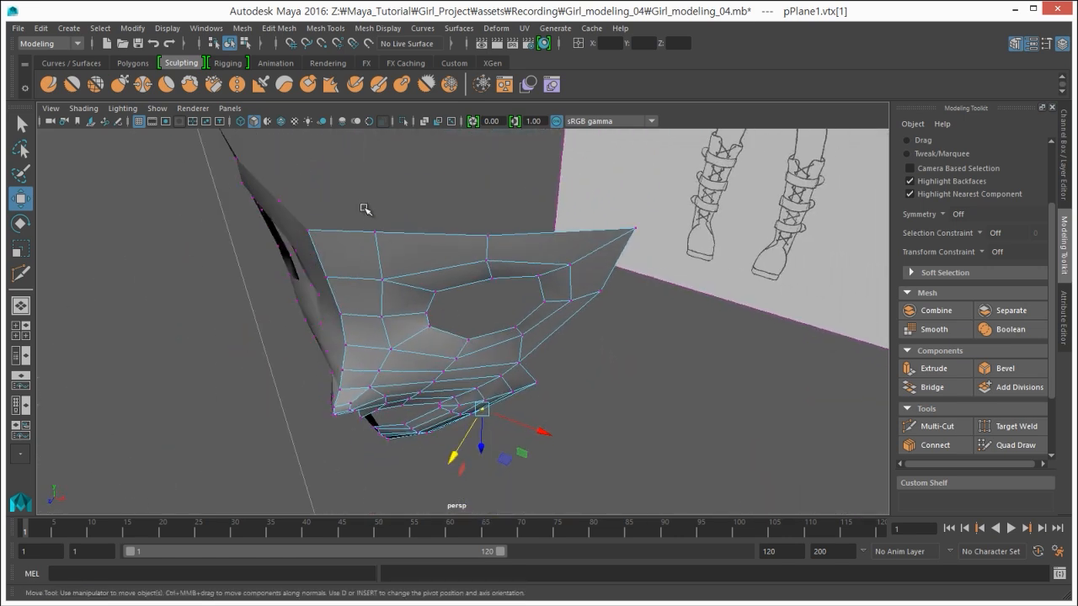
Step: Select the vertex column between the nose bridge and the eye opening and move it slightly forward
{"action": "left_click_drag", "start_coordinate": [366, 213], "coordinate": [406, 331]}
{"action": "left_click_drag", "start_coordinate": [406, 331], "coordinate": [399, 358], "text": "alt"}
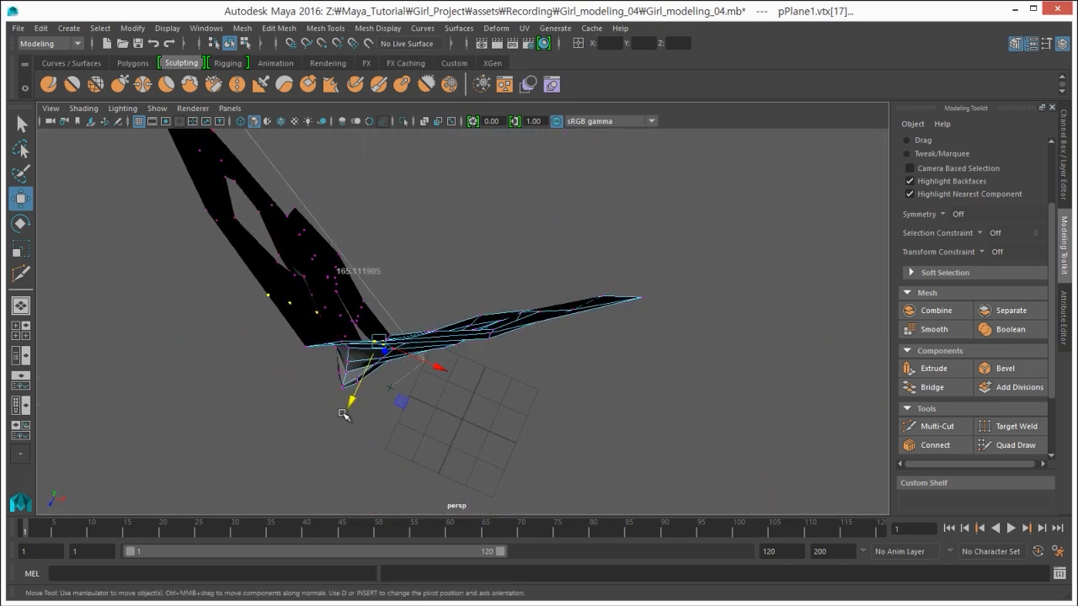
{"action": "left_click_drag", "start_coordinate": [347, 409], "coordinate": [353, 412]}
{"action": "left_click_drag", "start_coordinate": [399, 372], "coordinate": [400, 335], "text": "alt"}
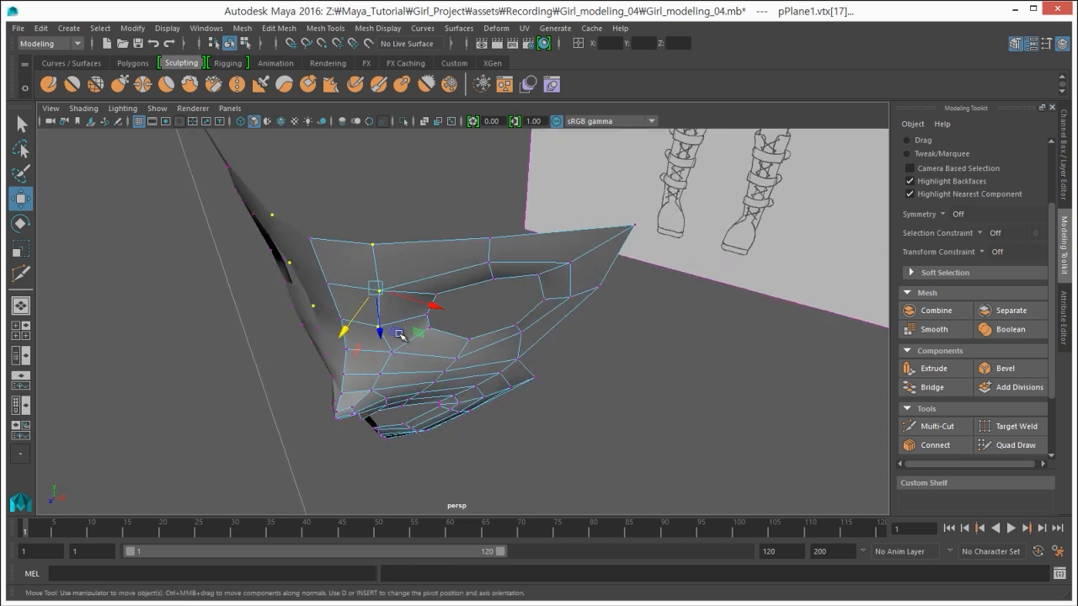
Step: Select the vertices above the eye opening and nudge them to refine the brow's depth, undoing the last change
{"action": "left_click_drag", "start_coordinate": [498, 291], "coordinate": [499, 296]}
{"action": "left_click_drag", "start_coordinate": [503, 340], "coordinate": [524, 163], "text": "alt"}
{"action": "left_click_drag", "start_coordinate": [571, 311], "coordinate": [572, 312]}
{"action": "left_click_drag", "start_coordinate": [572, 311], "coordinate": [608, 438], "text": "alt"}
{"action": "left_click", "coordinate": [537, 359]}
{"action": "key", "text": "ctrl+z"}
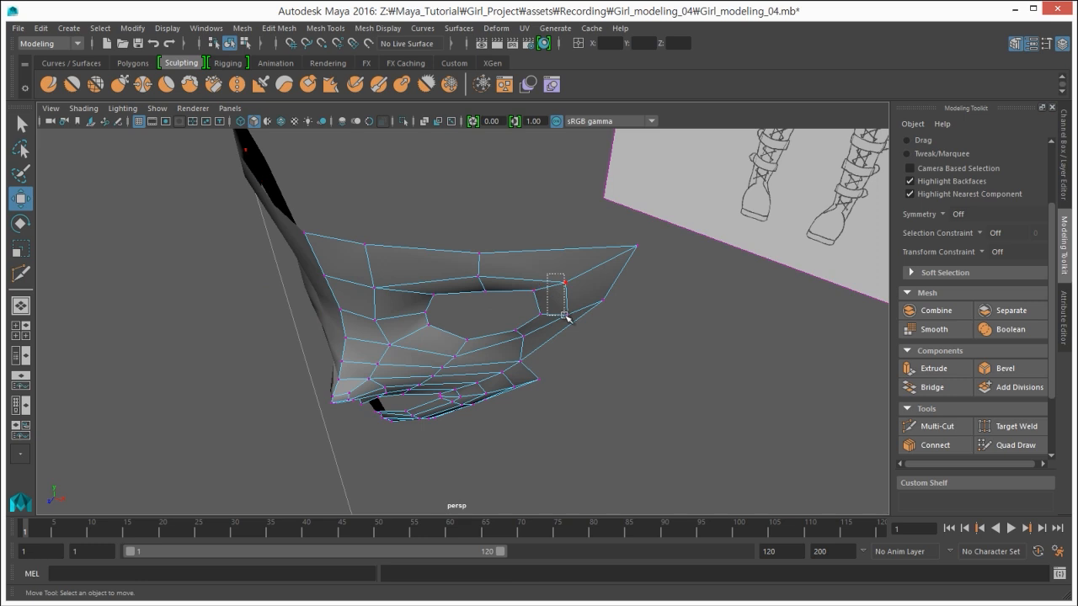
Step: Adjust the vertices at the outer side and upper inner corner of the eye opening, and clear the selection
{"action": "left_click_drag", "start_coordinate": [566, 317], "coordinate": [566, 318]}
{"action": "left_click_drag", "start_coordinate": [566, 317], "coordinate": [445, 292], "text": "alt"}
{"action": "left_click_drag", "start_coordinate": [445, 292], "coordinate": [493, 443], "text": "alt"}
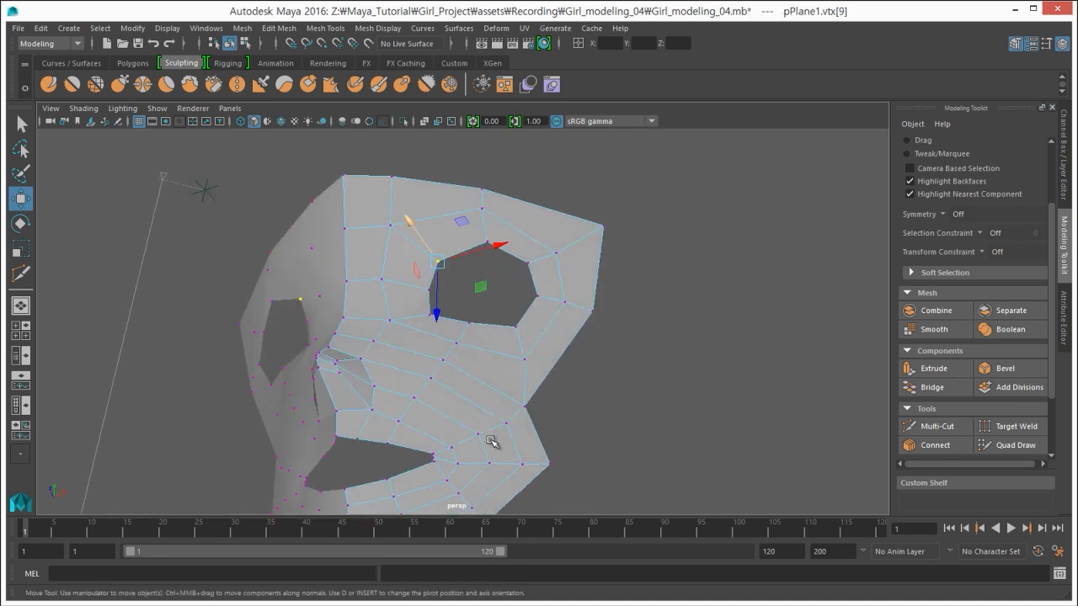
{"action": "left_click", "coordinate": [601, 467]}
Step: Return the face mesh to object mode and activate the Smooth sculpting tool with the wireframe displayed over the shading
{"action": "left_click_drag", "start_coordinate": [496, 395], "coordinate": [533, 368], "text": "alt"}
{"action": "right_click_drag", "start_coordinate": [533, 368], "coordinate": [576, 344]}
{"action": "mouse_move", "coordinate": [525, 356]}
{"action": "left_mouse_down", "text": "alt"}
{"action": "mouse_move", "coordinate": [456, 434]}
{"action": "mouse_move", "coordinate": [396, 404]}
{"action": "mouse_move", "coordinate": [356, 410]}
{"action": "mouse_move", "coordinate": [482, 353]}
{"action": "mouse_move", "coordinate": [491, 368]}
{"action": "mouse_move", "coordinate": [469, 373]}
{"action": "mouse_move", "coordinate": [421, 337]}
{"action": "left_mouse_up", "text": "alt"}
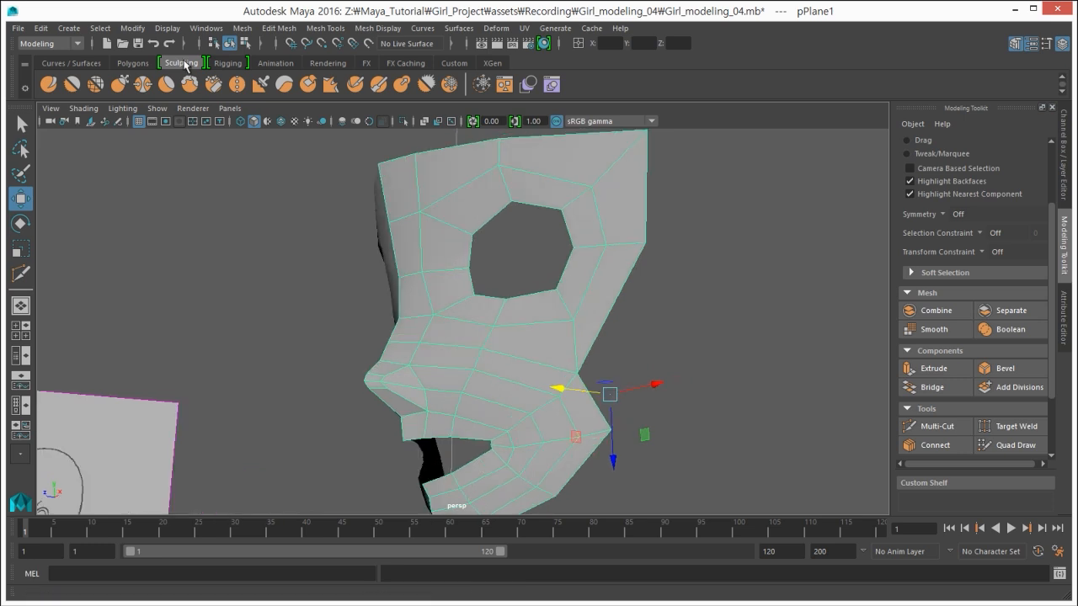
{"action": "left_click", "coordinate": [72, 85]}
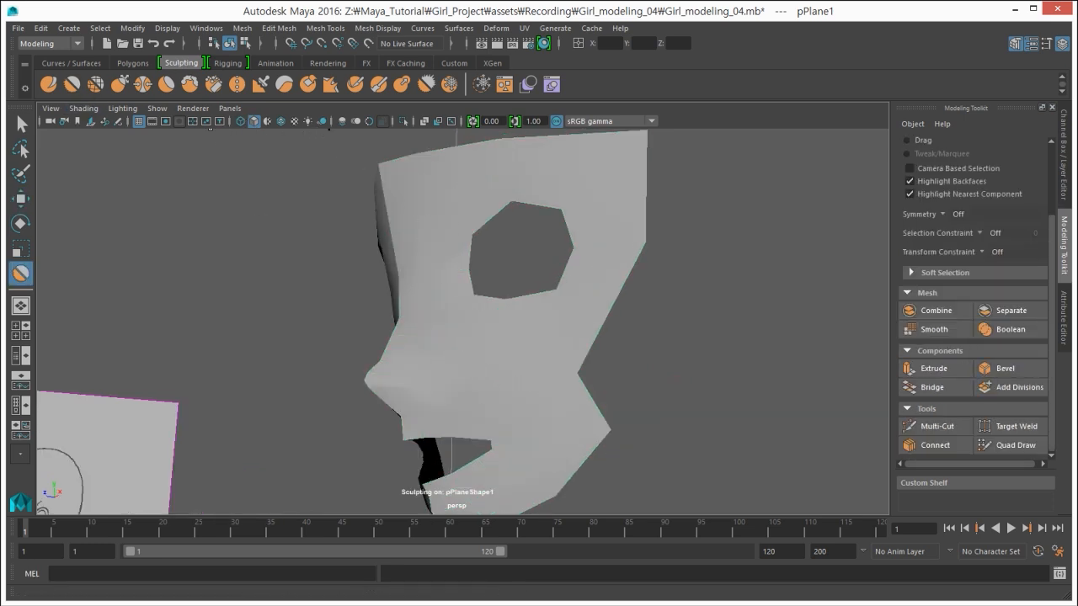
{"action": "left_click", "coordinate": [280, 120]}
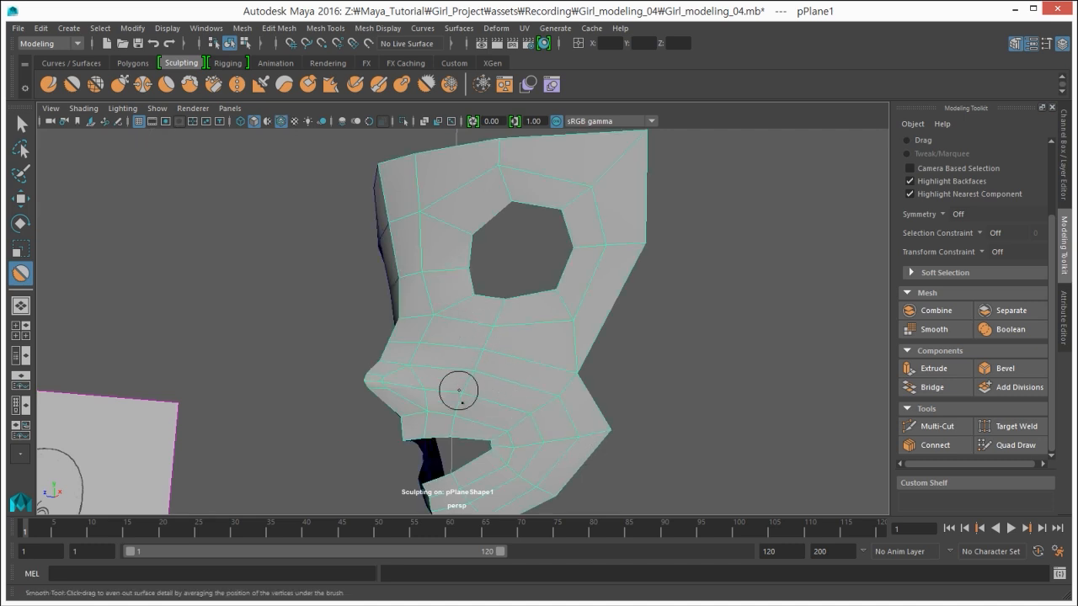
Step: Adjust the Smooth brush's size and strength and brush over the cheek and the area beside the nose
{"action": "mouse_move", "coordinate": [467, 386]}
{"action": "left_mouse_down", "text": "alt"}
{"action": "mouse_move", "coordinate": [511, 391]}
{"action": "mouse_move", "coordinate": [493, 375]}
{"action": "left_mouse_up", "text": "alt"}
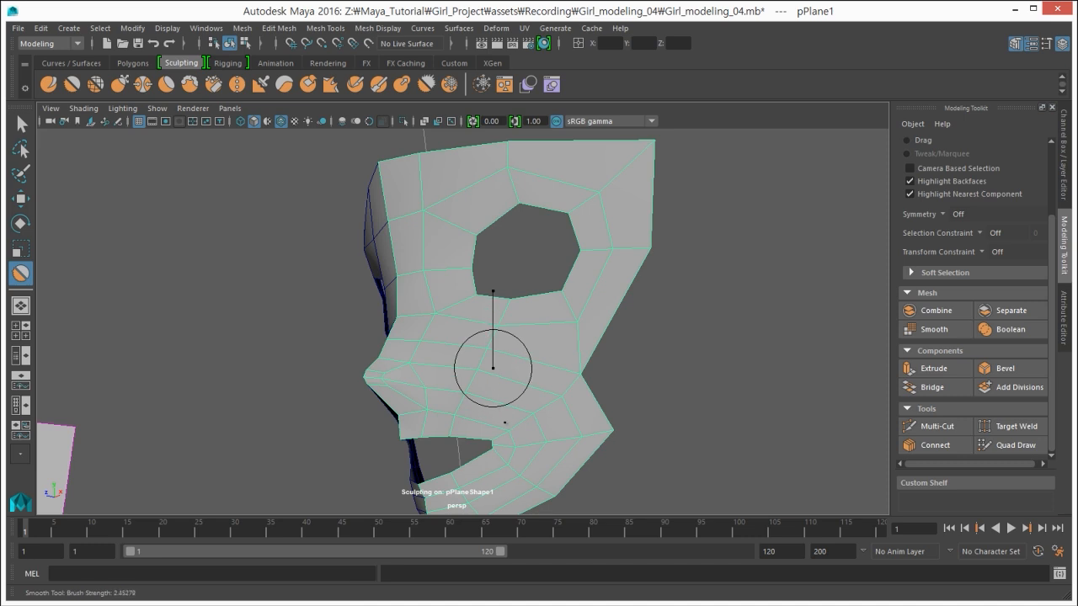
{"action": "left_click_drag", "start_coordinate": [497, 474], "coordinate": [474, 444]}
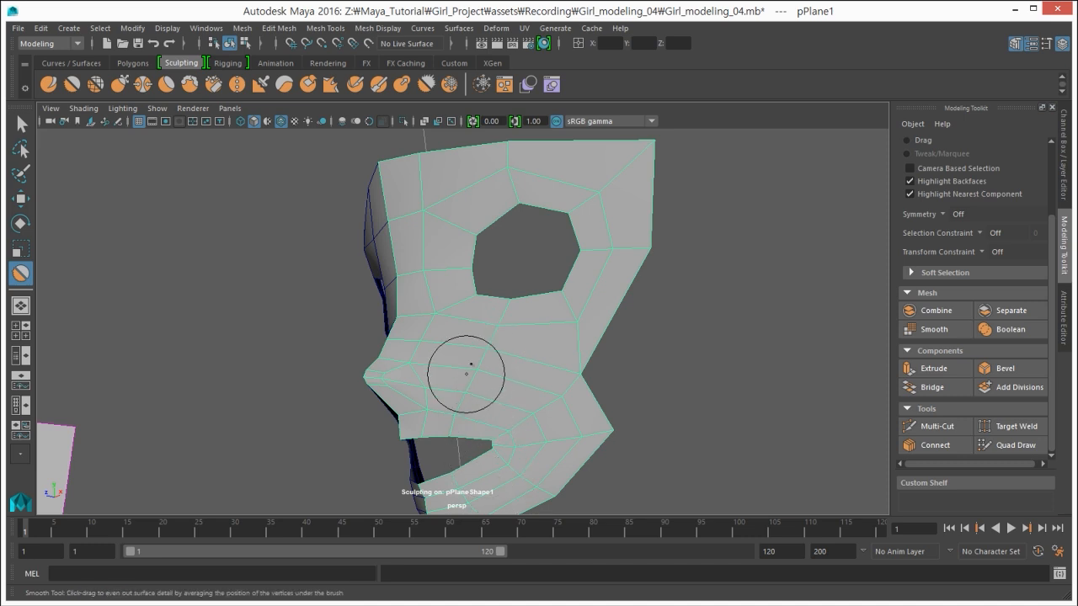
{"action": "left_click_drag", "start_coordinate": [474, 354], "coordinate": [476, 364]}
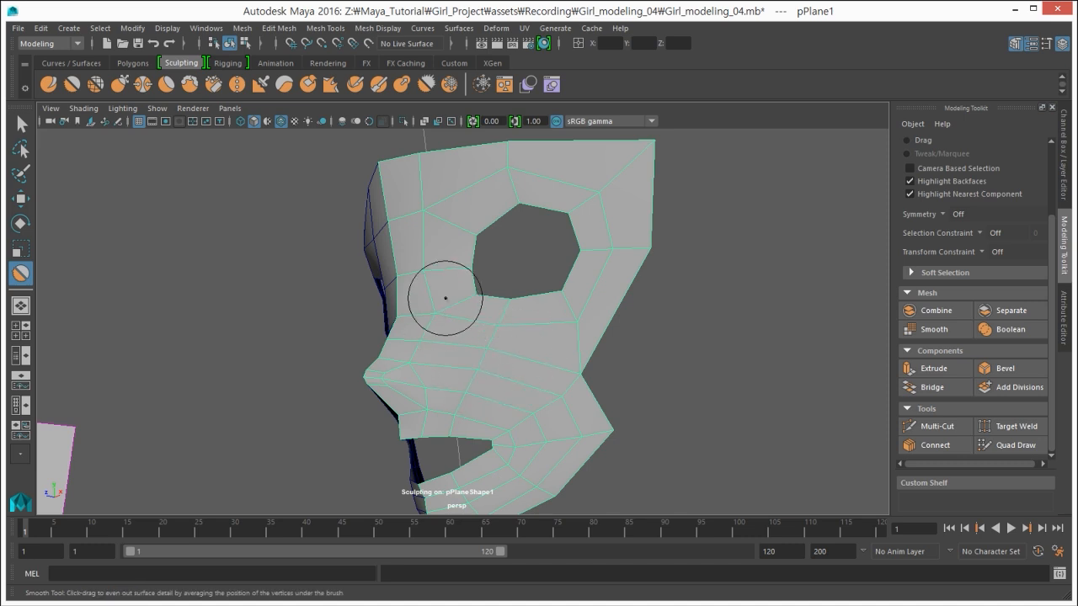
{"action": "left_click_drag", "start_coordinate": [444, 303], "coordinate": [425, 303]}
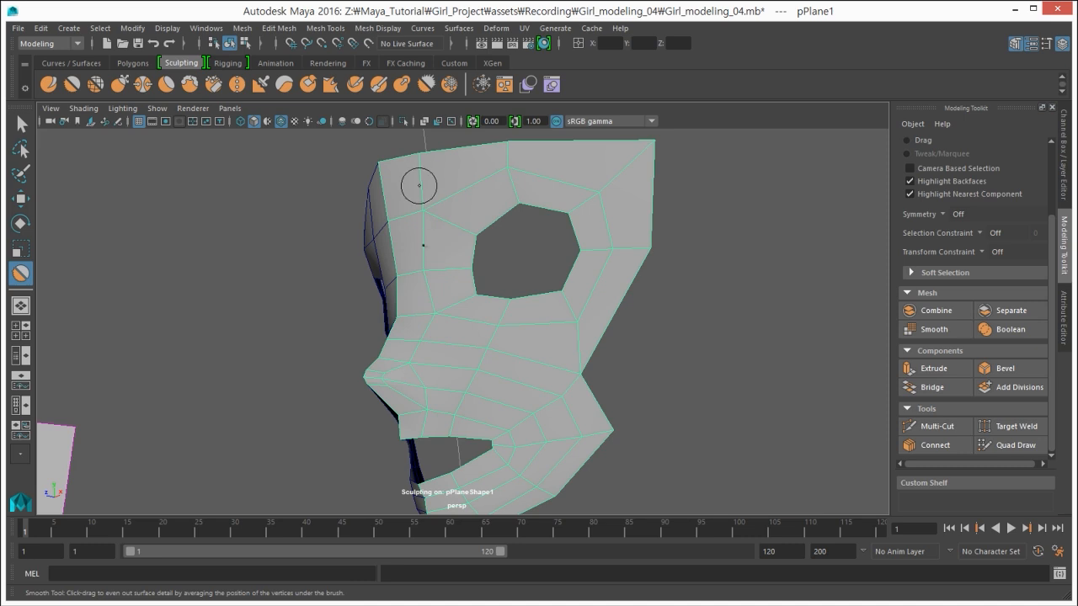
Step: Leave the Smooth tool and select the vertex just below the mouth corner for moving
{"action": "left_click_drag", "start_coordinate": [423, 319], "coordinate": [305, 343], "text": "alt"}
{"action": "key", "text": "q"}
{"action": "left_click", "coordinate": [305, 343]}
{"action": "left_click_drag", "start_coordinate": [665, 396], "coordinate": [571, 372], "text": "alt"}
{"action": "left_click", "coordinate": [552, 370]}
{"action": "right_click_drag", "start_coordinate": [522, 379], "coordinate": [529, 328]}
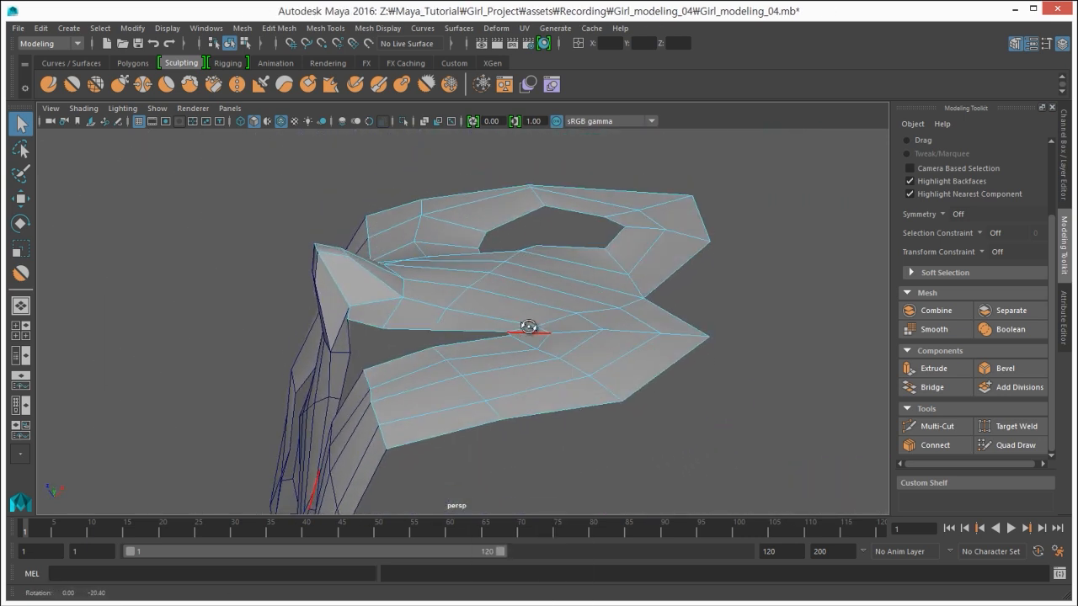
{"action": "left_click_drag", "start_coordinate": [529, 328], "coordinate": [608, 359], "text": "alt"}
{"action": "right_click_drag", "start_coordinate": [608, 359], "coordinate": [539, 356], "text": "alt"}
{"action": "left_click", "coordinate": [548, 358]}
{"action": "key", "text": "w"}
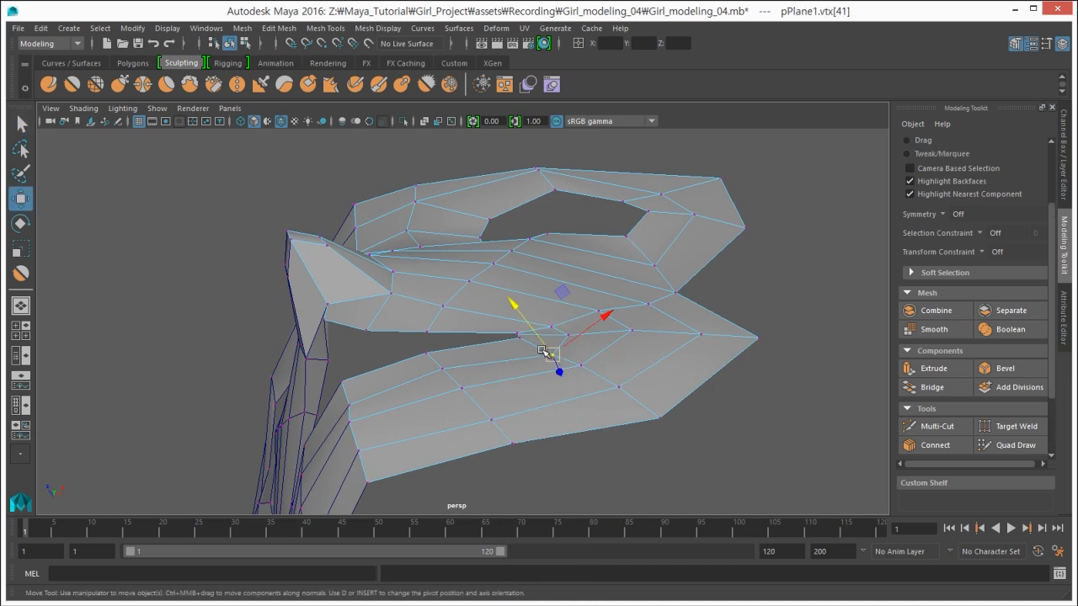
Step: Adjust the position of the vertex below the mouth corner to even out the surface
{"action": "left_click_drag", "start_coordinate": [548, 354], "coordinate": [541, 323], "text": "alt"}
{"action": "left_click_drag", "start_coordinate": [486, 301], "coordinate": [509, 309], "text": "alt"}
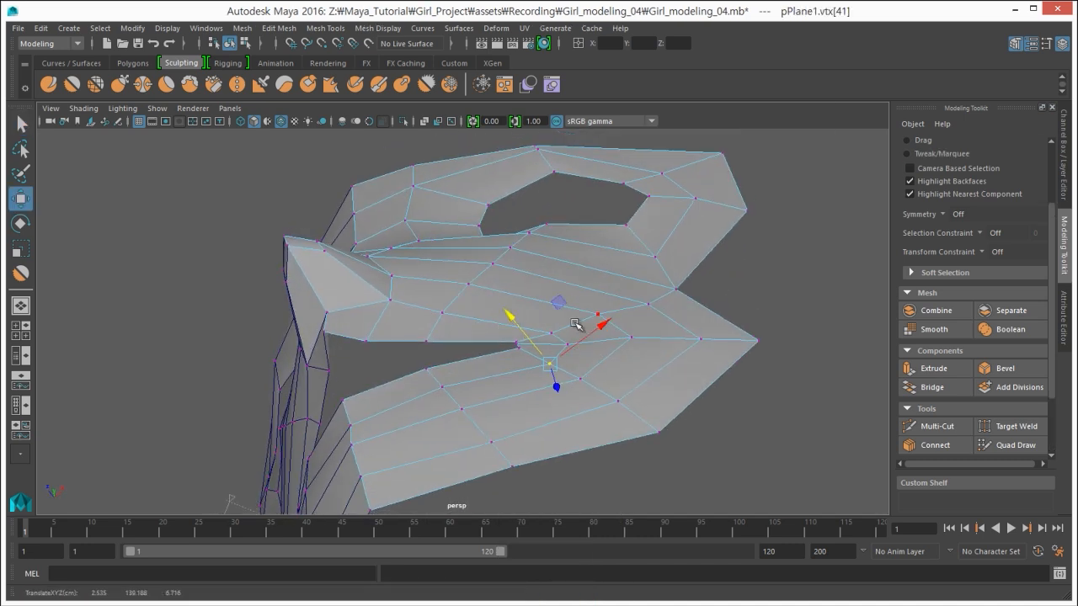
{"action": "left_click_drag", "start_coordinate": [605, 324], "coordinate": [556, 326], "text": "alt"}
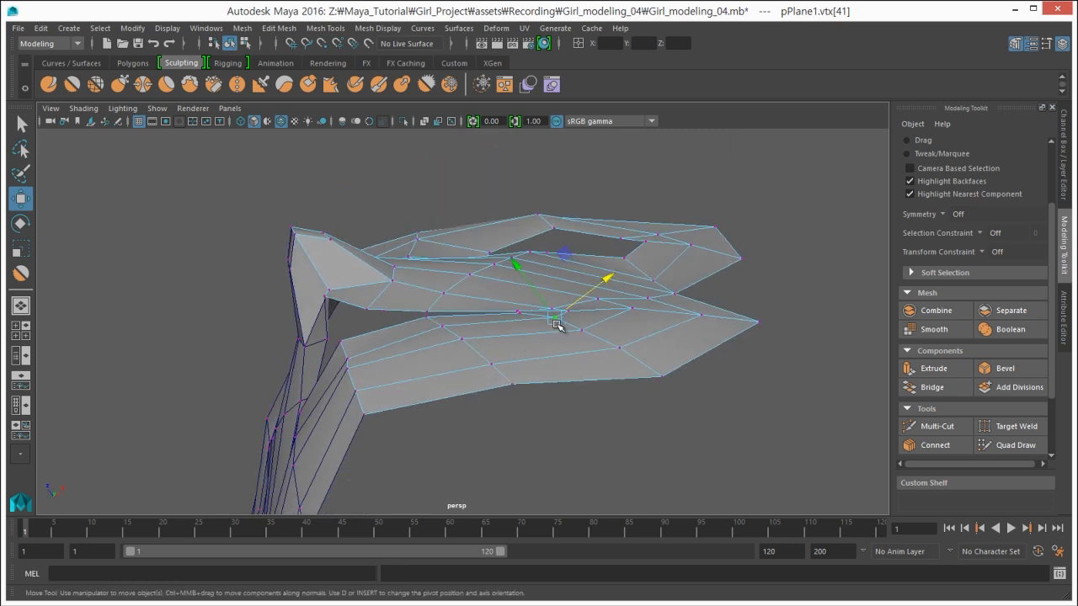
{"action": "left_click_drag", "start_coordinate": [495, 385], "coordinate": [496, 377], "text": "alt"}
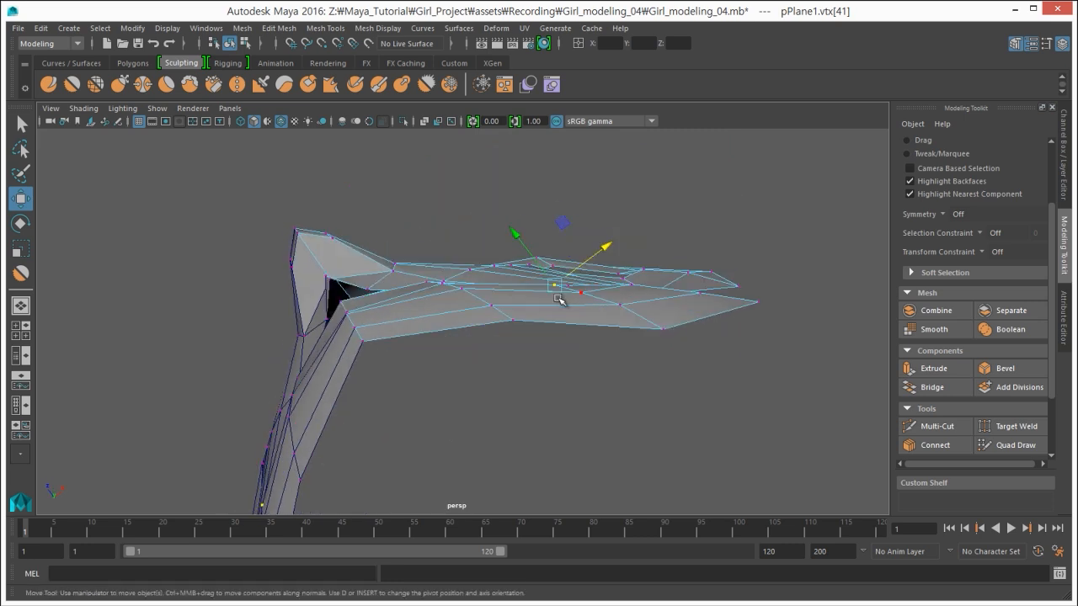
{"action": "left_click_drag", "start_coordinate": [577, 281], "coordinate": [572, 337], "text": "alt"}
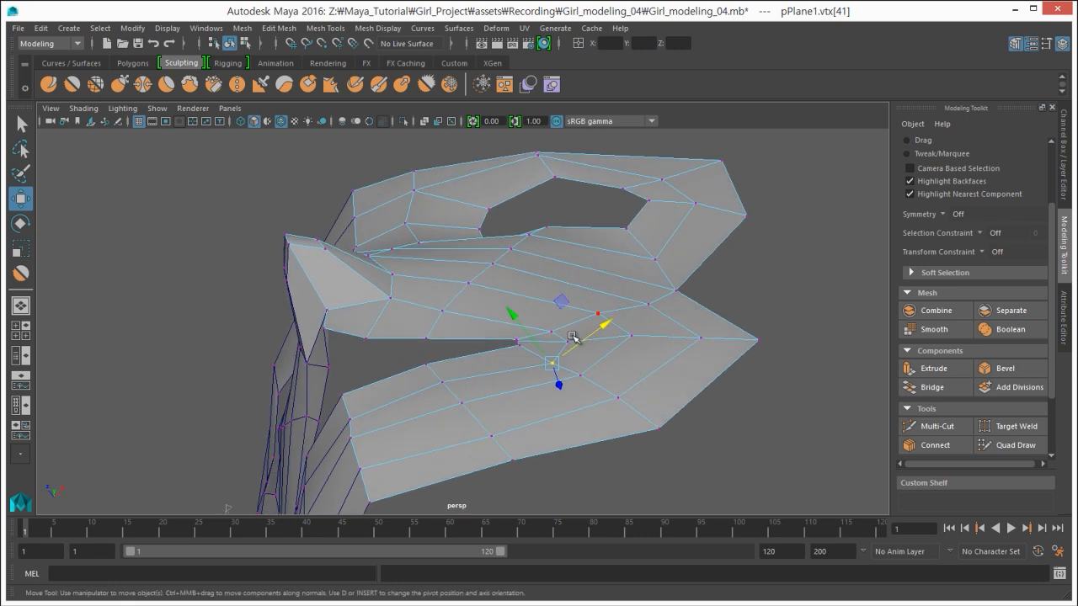
Step: Set the Move Tool's axis orientation to Component
{"action": "left_click", "coordinate": [1045, 45]}
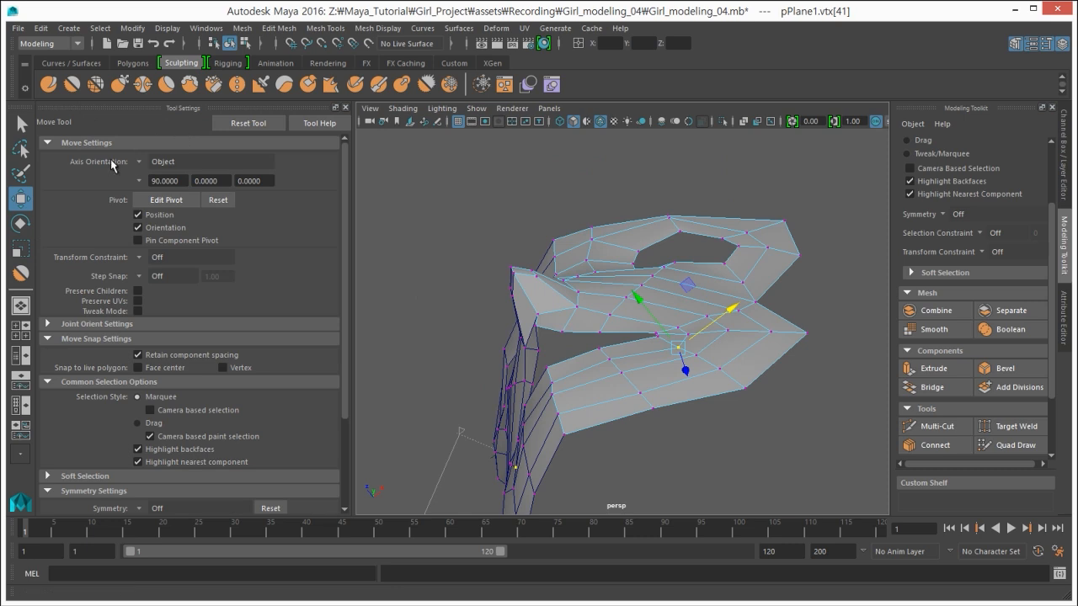
{"action": "left_click", "coordinate": [143, 161]}
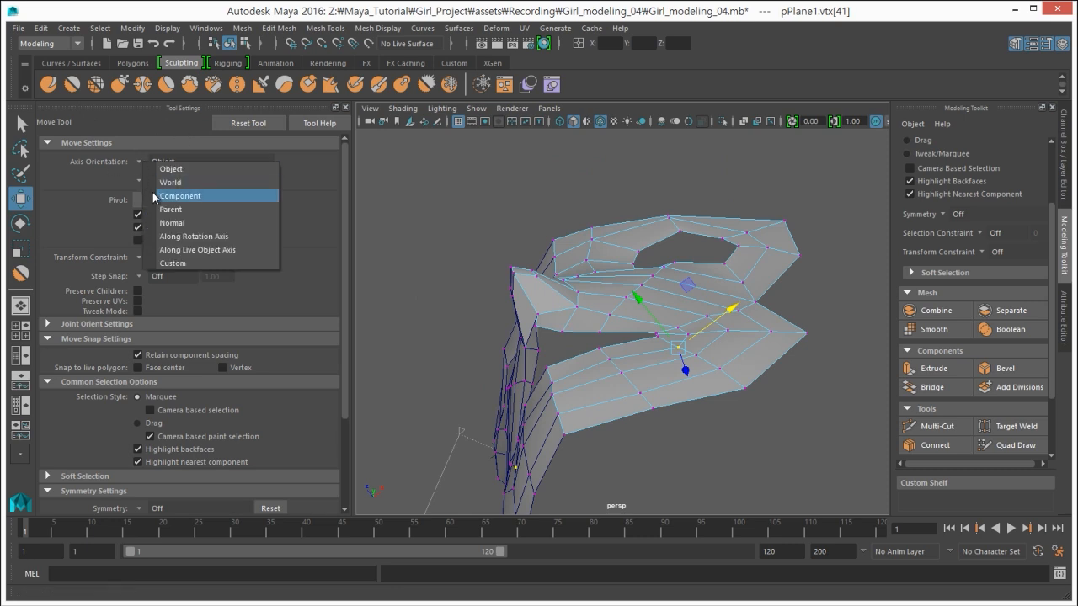
{"action": "left_click", "coordinate": [168, 195]}
{"action": "left_click_drag", "start_coordinate": [623, 337], "coordinate": [670, 289], "text": "alt"}
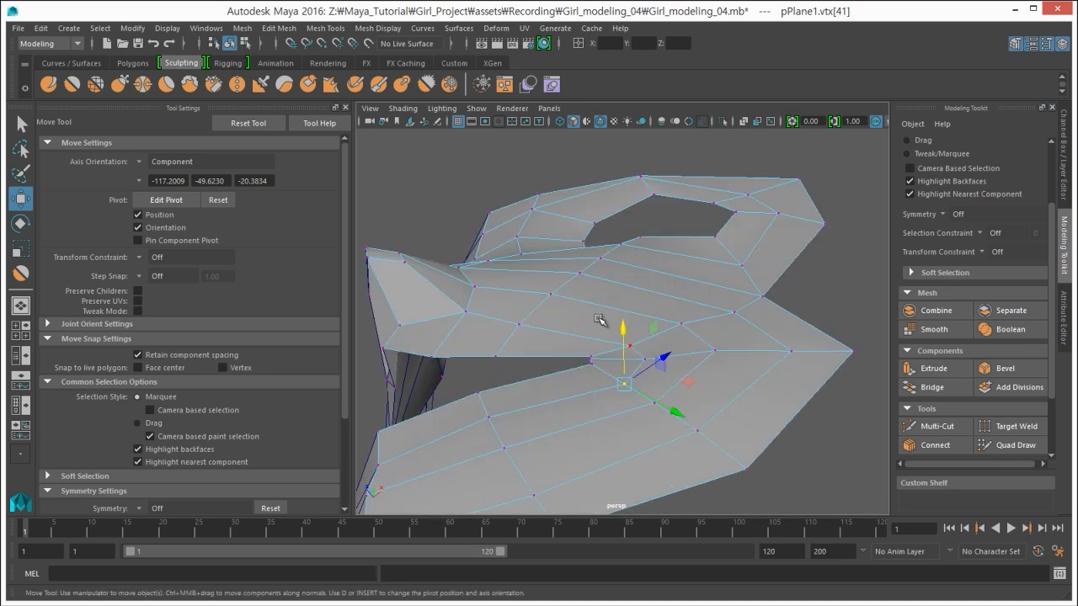
Step: Select vertices around the mouth corner and cheek and move them slightly outward along the component axis
{"action": "left_click", "coordinate": [652, 361]}
{"action": "left_click_drag", "start_coordinate": [627, 353], "coordinate": [620, 321], "text": "alt"}
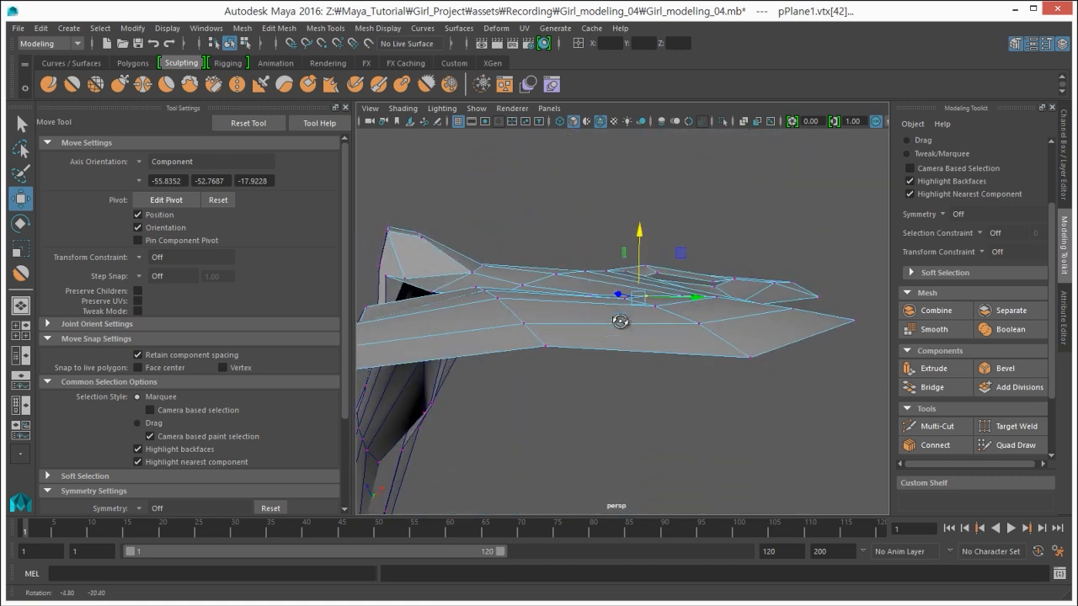
{"action": "left_click_drag", "start_coordinate": [595, 284], "coordinate": [598, 371], "text": "alt"}
{"action": "left_click_drag", "start_coordinate": [596, 365], "coordinate": [588, 340], "text": "alt"}
{"action": "left_click_drag", "start_coordinate": [591, 227], "coordinate": [591, 220]}
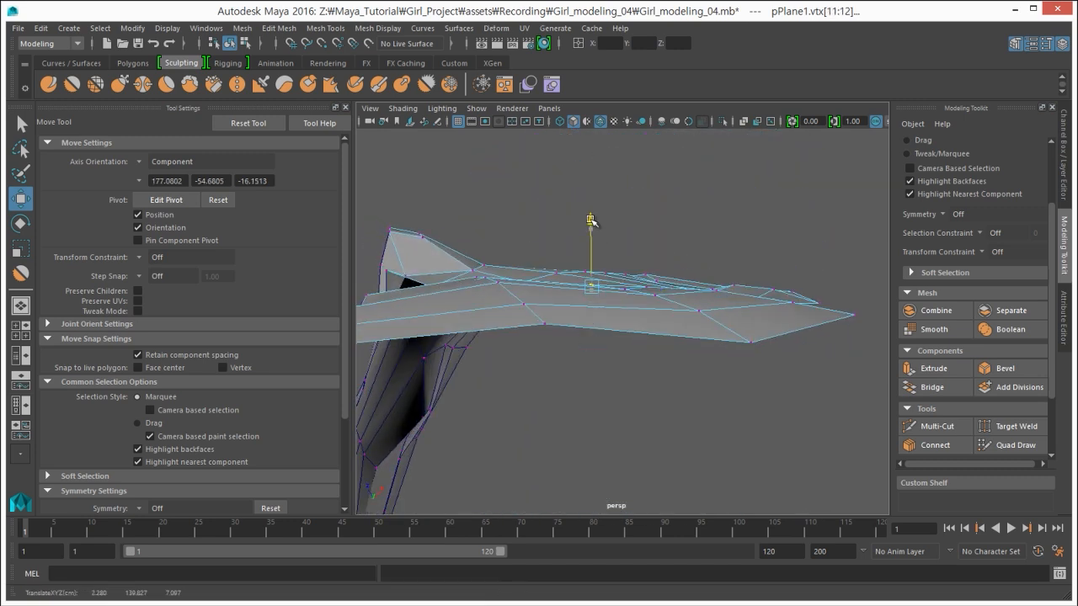
Step: Select the cheek vertex behind the mouth corner and shift its depth slightly along the component axis
{"action": "left_click_drag", "start_coordinate": [597, 265], "coordinate": [556, 302], "text": "alt"}
{"action": "left_click_drag", "start_coordinate": [645, 318], "coordinate": [656, 276], "text": "alt"}
{"action": "mouse_move", "coordinate": [705, 310]}
{"action": "left_mouse_down", "text": "alt"}
{"action": "mouse_move", "coordinate": [711, 329]}
{"action": "mouse_move", "coordinate": [693, 307]}
{"action": "left_mouse_up", "text": "alt"}
{"action": "left_click", "coordinate": [720, 331]}
{"action": "left_click_drag", "start_coordinate": [721, 226], "coordinate": [721, 228]}
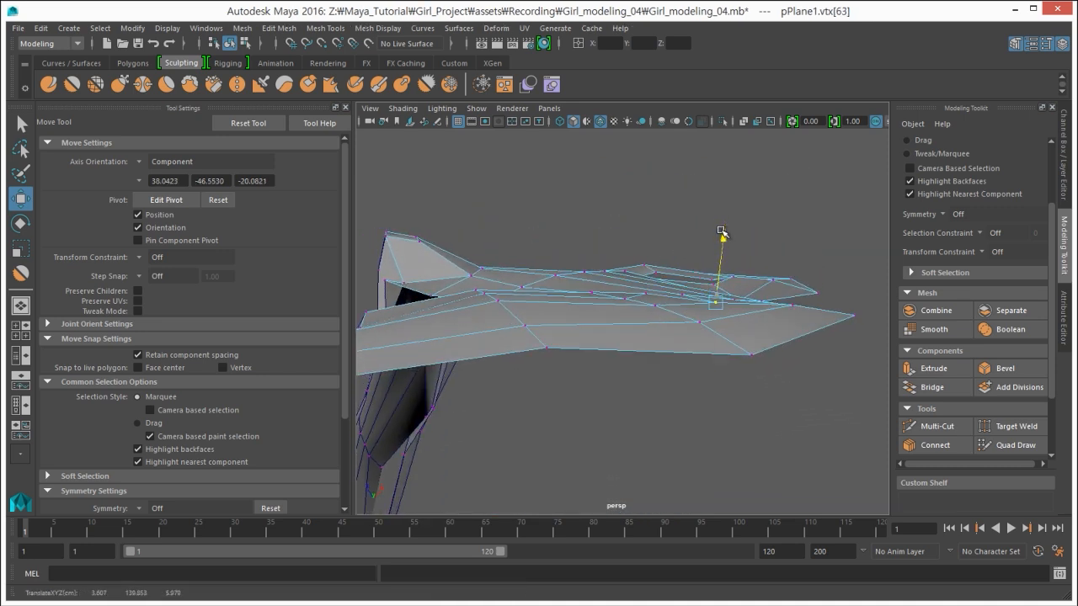
{"action": "left_click_drag", "start_coordinate": [647, 258], "coordinate": [630, 308], "text": "alt"}
Step: Select a cheek edge, switch to the cheek face below the eye opening and move that face slightly inward
{"action": "right_click_drag", "start_coordinate": [585, 301], "coordinate": [588, 262]}
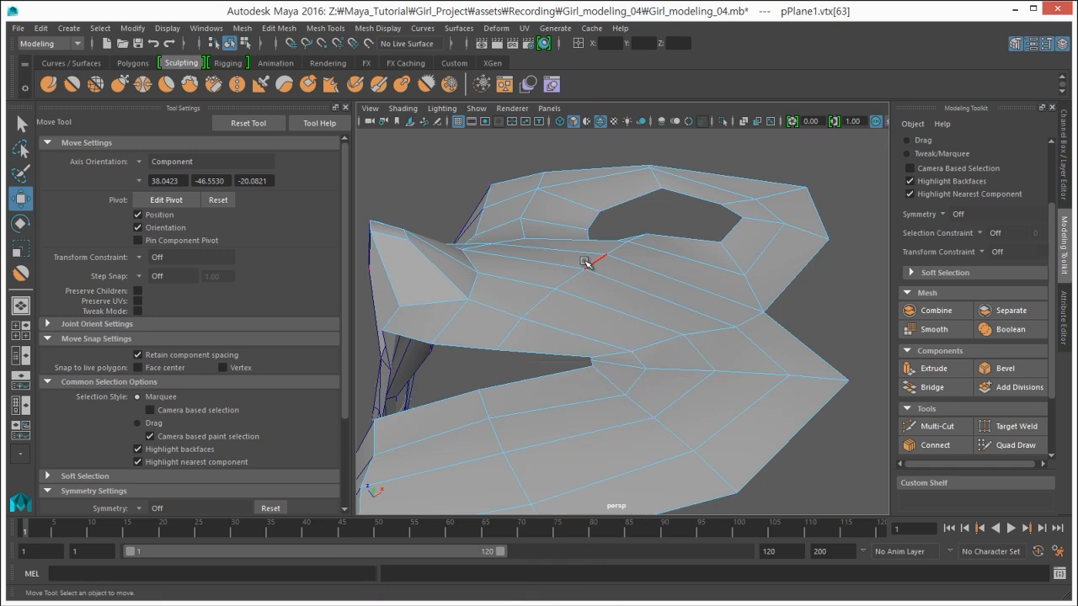
{"action": "left_click", "coordinate": [575, 277]}
{"action": "left_click_drag", "start_coordinate": [575, 278], "coordinate": [600, 288], "text": "alt"}
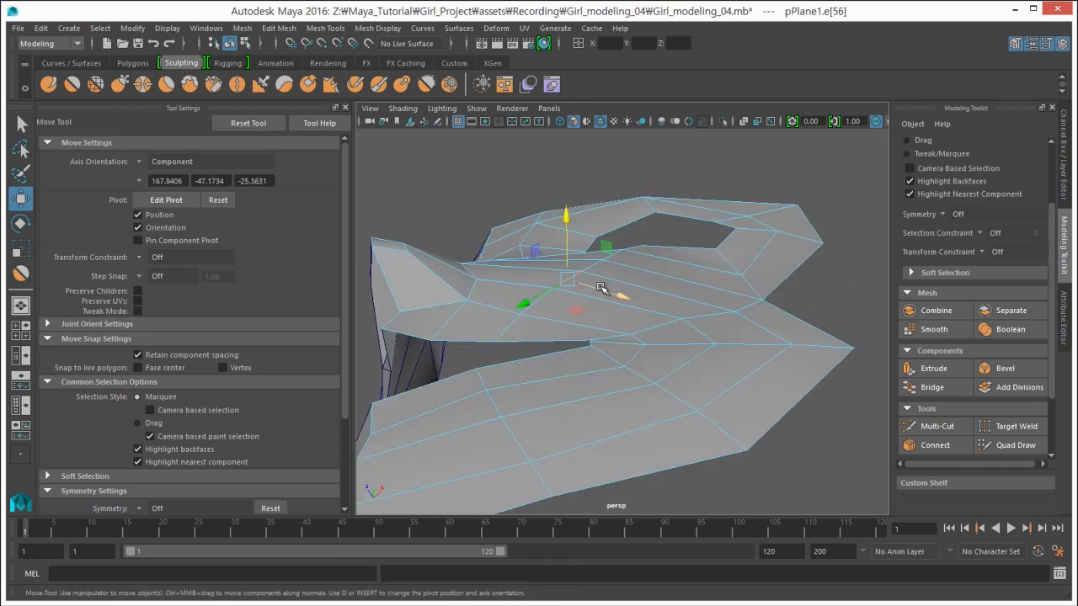
{"action": "right_click_drag", "start_coordinate": [612, 281], "coordinate": [611, 314]}
{"action": "left_click", "coordinate": [645, 300]}
{"action": "left_click_drag", "start_coordinate": [645, 301], "coordinate": [579, 295], "text": "alt"}
{"action": "left_click_drag", "start_coordinate": [631, 216], "coordinate": [631, 219]}
{"action": "left_click_drag", "start_coordinate": [539, 274], "coordinate": [527, 301], "text": "alt"}
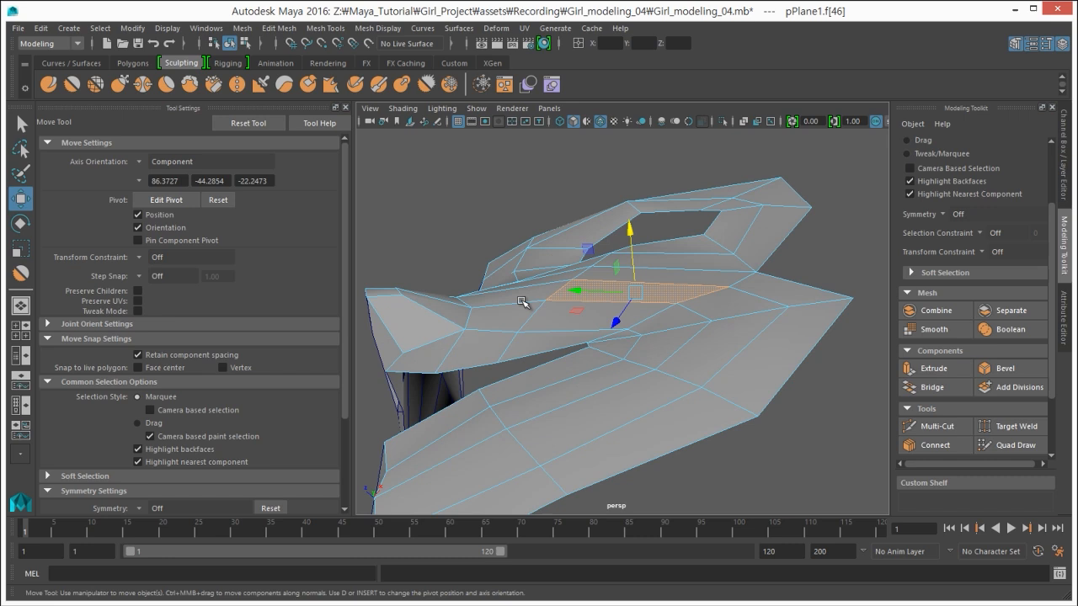
Step: Select the upper-lip area beside the nose and move it slightly outward along the component axis
{"action": "mouse_move", "coordinate": [543, 347]}
{"action": "left_mouse_down", "text": "alt"}
{"action": "mouse_move", "coordinate": [547, 333]}
{"action": "mouse_move", "coordinate": [529, 336]}
{"action": "left_mouse_up", "text": "alt"}
{"action": "right_click_drag", "start_coordinate": [529, 337], "coordinate": [508, 332]}
{"action": "left_click", "coordinate": [507, 332]}
{"action": "left_click_drag", "start_coordinate": [492, 275], "coordinate": [490, 269]}
{"action": "left_click_drag", "start_coordinate": [510, 325], "coordinate": [643, 281], "text": "alt"}
Step: Select the upper-lip edge vertex beside the centre line and slide it outward along the lip
{"action": "right_click_drag", "start_coordinate": [628, 242], "coordinate": [588, 247]}
{"action": "left_click_drag", "start_coordinate": [601, 249], "coordinate": [629, 271]}
{"action": "left_click_drag", "start_coordinate": [629, 271], "coordinate": [640, 256], "text": "alt"}
{"action": "left_click_drag", "start_coordinate": [661, 207], "coordinate": [680, 265]}
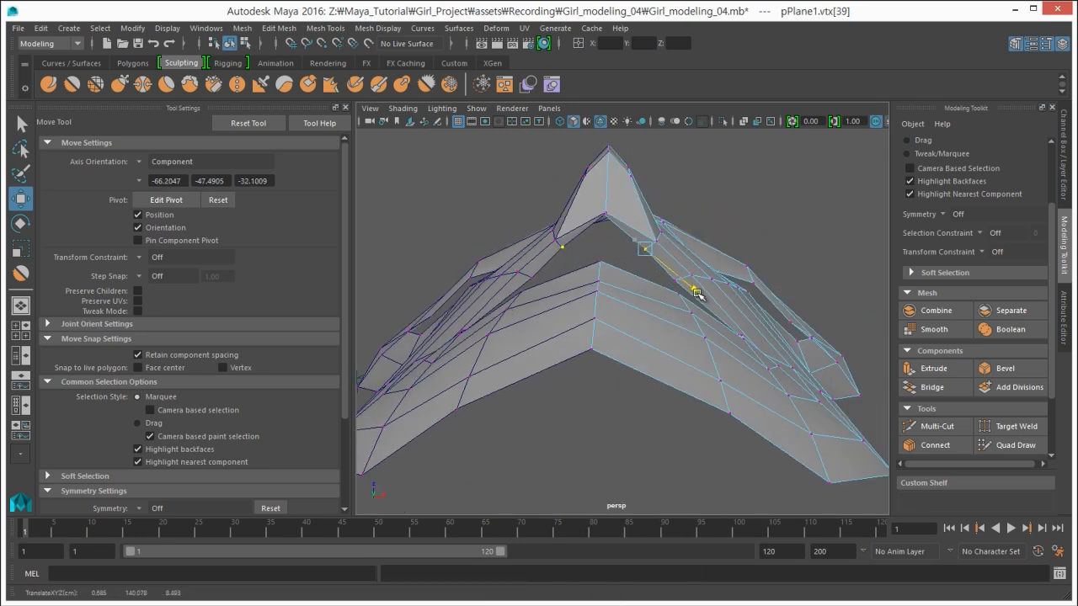
{"action": "left_click_drag", "start_coordinate": [585, 294], "coordinate": [578, 328], "text": "alt"}
Step: Switch to the side view and lower the upper-lip vertex toward the reference drawing's mouth line
{"action": "key", "text": "space"}
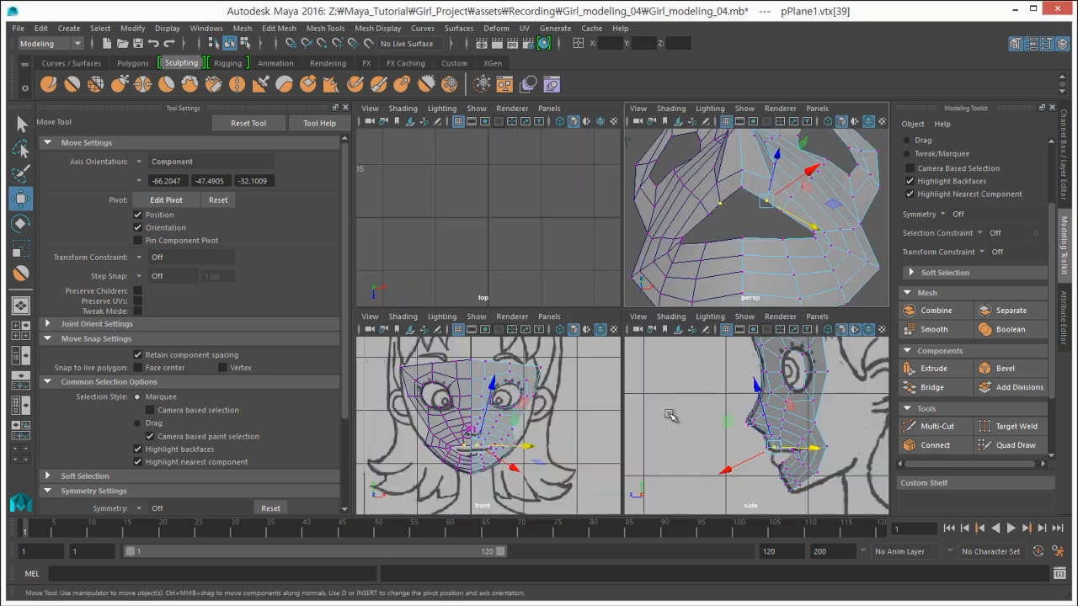
{"action": "key", "text": "space"}
{"action": "scroll", "coordinate": [640, 404], "scroll_direction": "up", "scroll_amount": 5}
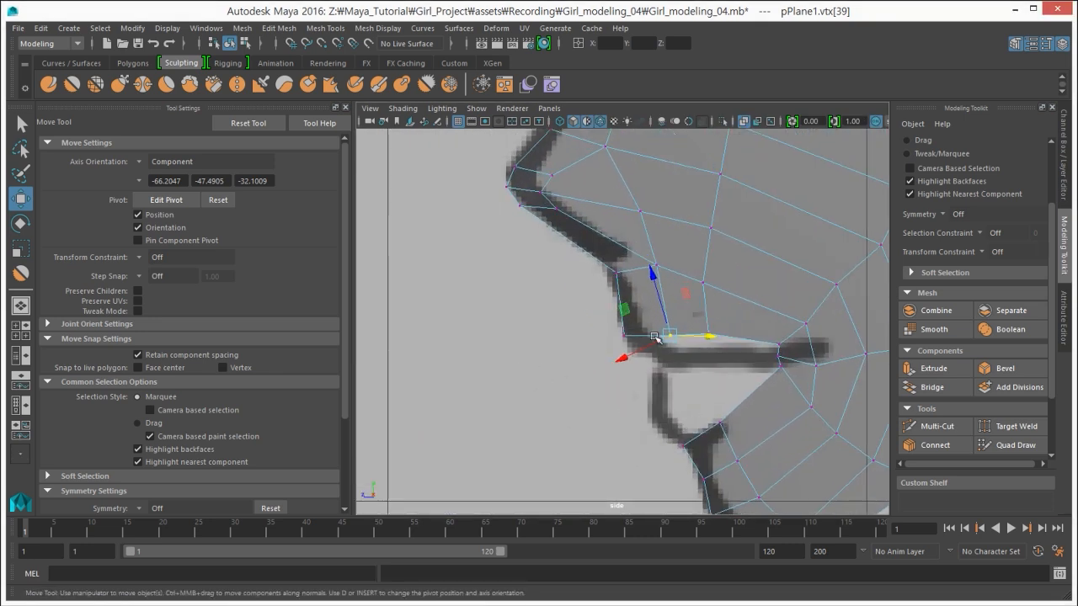
{"action": "left_click_drag", "start_coordinate": [667, 334], "coordinate": [667, 340]}
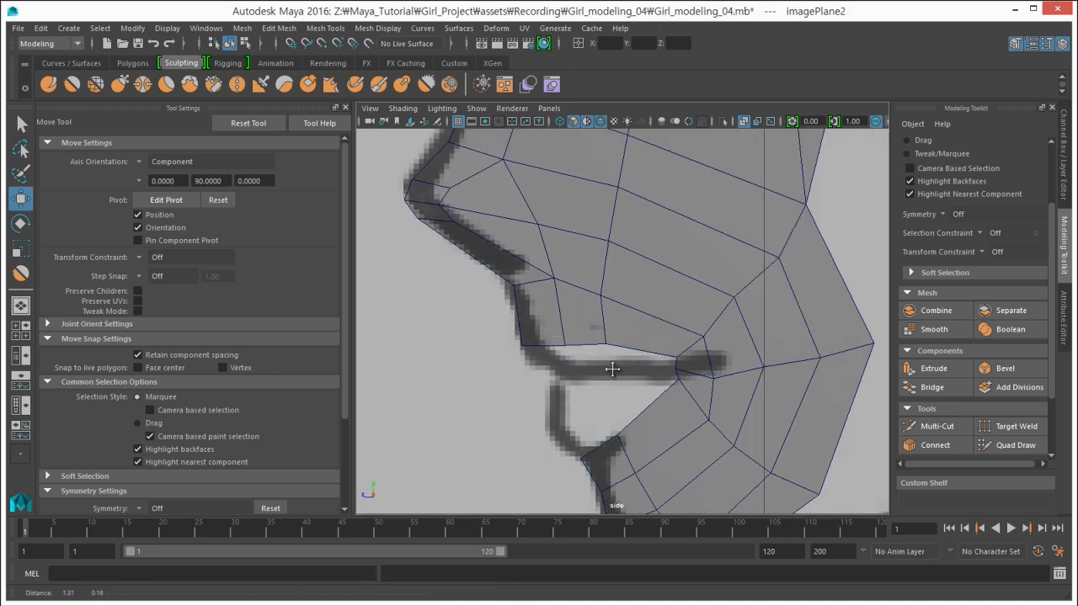
Step: Select the mouth-corner vertex in the side view and move it back along the reference mouth line
{"action": "middle_click_drag", "start_coordinate": [612, 368], "coordinate": [578, 373], "text": "alt"}
{"action": "right_click_drag", "start_coordinate": [578, 374], "coordinate": [755, 401], "text": "alt"}
{"action": "left_click", "coordinate": [755, 402]}
{"action": "middle_click_drag", "start_coordinate": [666, 400], "coordinate": [629, 340], "text": "alt"}
{"action": "right_click_drag", "start_coordinate": [655, 360], "coordinate": [603, 361]}
{"action": "left_click_drag", "start_coordinate": [604, 361], "coordinate": [652, 381]}
{"action": "left_click_drag", "start_coordinate": [630, 367], "coordinate": [644, 370]}
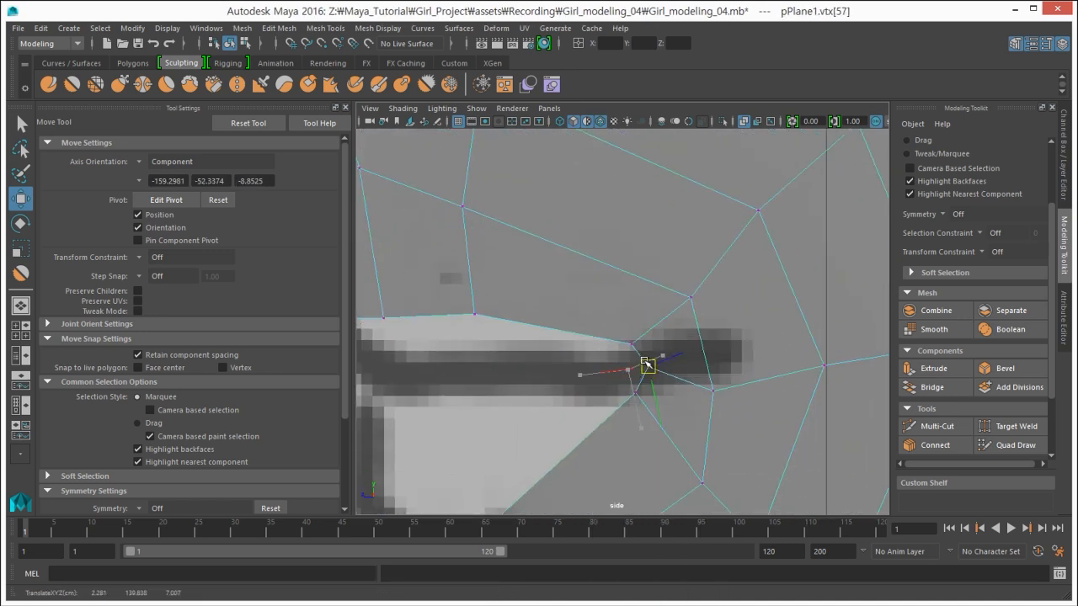
Step: Reposition the vertex behind the mouth corner onto the mouth line and move the vertex above it slightly up and forward
{"action": "left_click", "coordinate": [713, 389]}
{"action": "left_click_drag", "start_coordinate": [713, 388], "coordinate": [713, 375]}
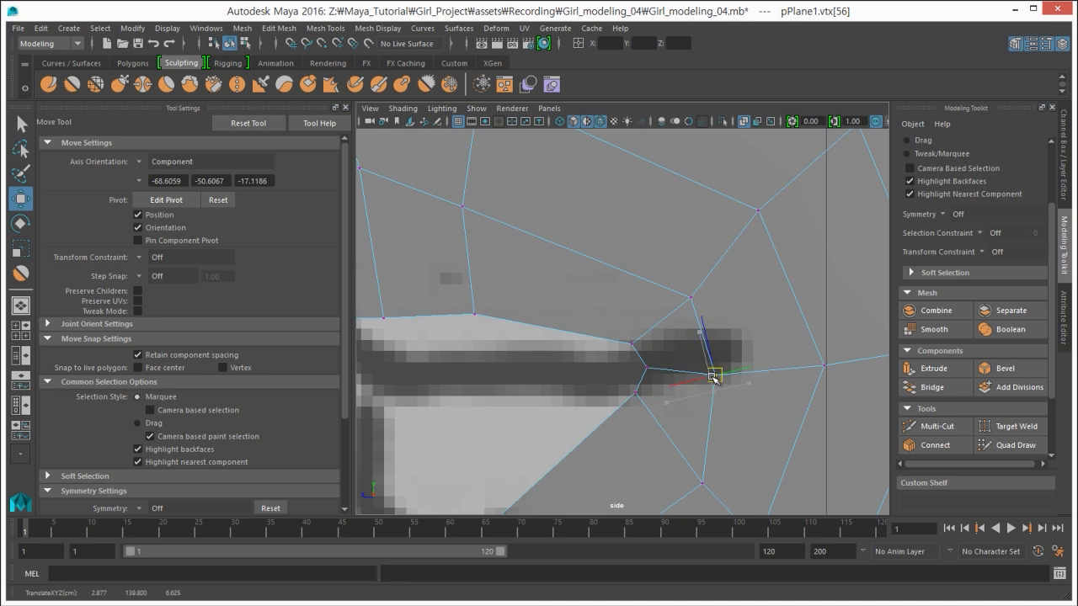
{"action": "left_click_drag", "start_coordinate": [700, 331], "coordinate": [682, 290]}
{"action": "left_click", "coordinate": [698, 325]}
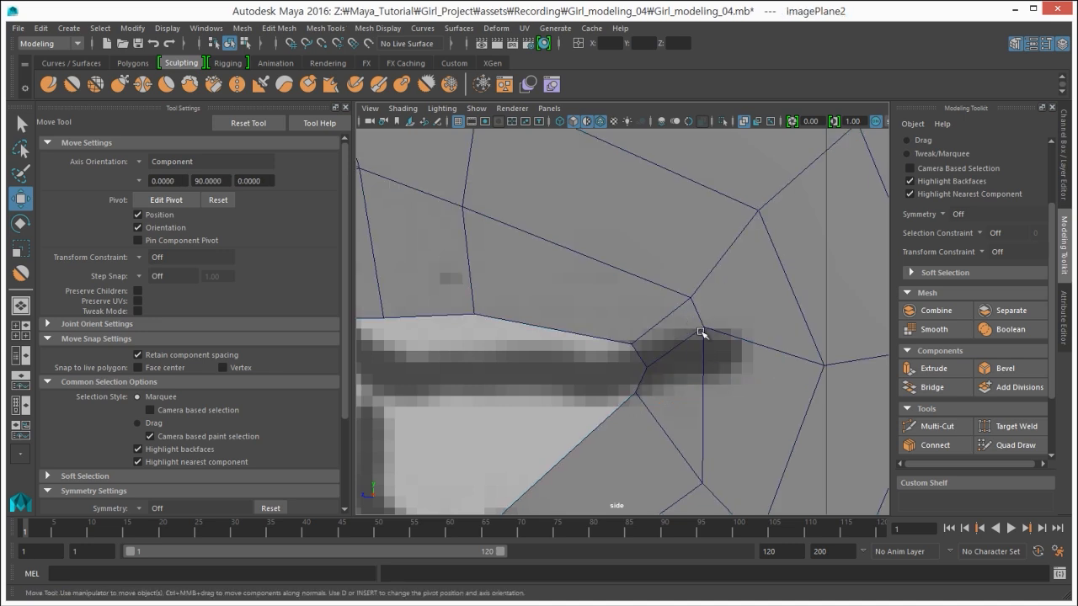
{"action": "left_click", "coordinate": [700, 327]}
{"action": "right_click_drag", "start_coordinate": [700, 326], "coordinate": [633, 322]}
{"action": "left_click", "coordinate": [703, 328]}
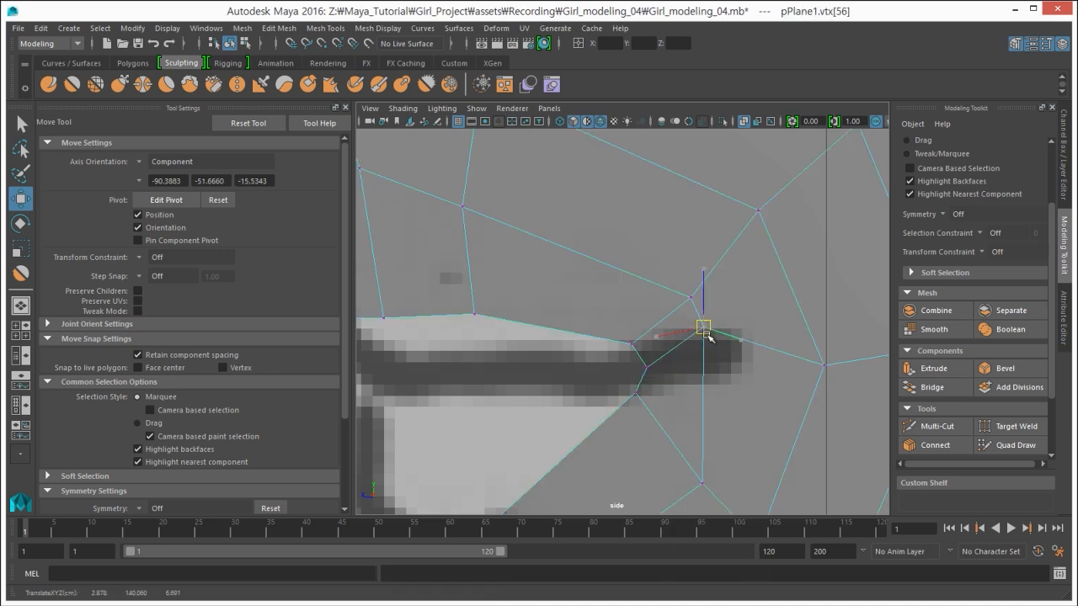
{"action": "left_click_drag", "start_coordinate": [703, 329], "coordinate": [713, 366]}
{"action": "left_click_drag", "start_coordinate": [670, 287], "coordinate": [700, 317]}
{"action": "left_click_drag", "start_coordinate": [688, 299], "coordinate": [682, 294]}
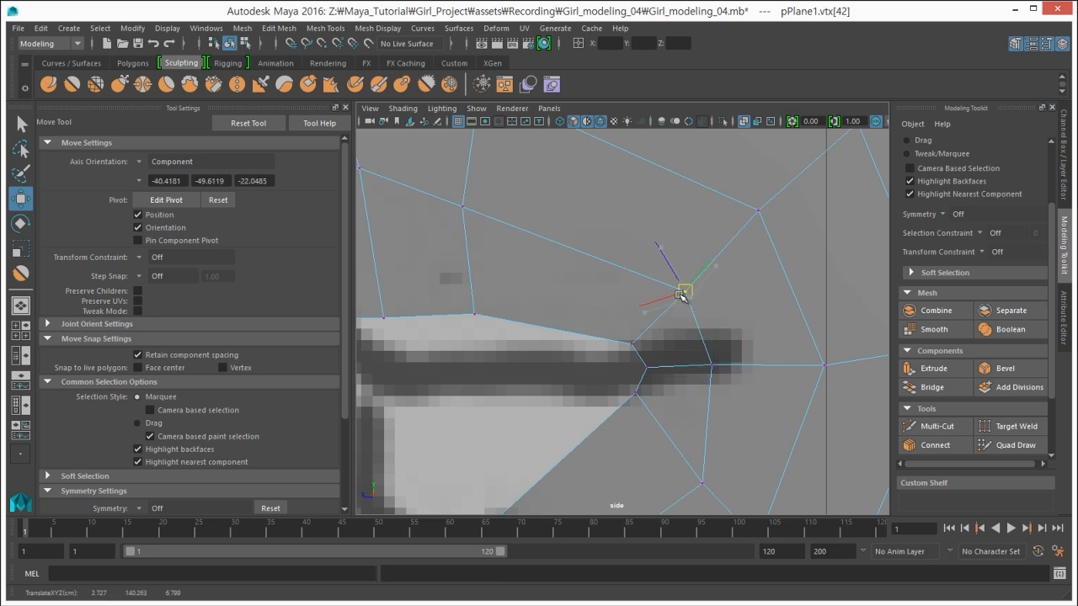
Step: Select the vertices along the back side of the eye opening in the side view and move them slightly back toward the drawn outline
{"action": "right_click_drag", "start_coordinate": [689, 331], "coordinate": [524, 352], "text": "alt"}
{"action": "middle_click_drag", "start_coordinate": [572, 399], "coordinate": [554, 464], "text": "alt"}
{"action": "right_click_drag", "start_coordinate": [606, 470], "coordinate": [741, 482], "text": "alt"}
{"action": "right_click_drag", "start_coordinate": [474, 441], "coordinate": [598, 432], "text": "alt"}
{"action": "right_click_drag", "start_coordinate": [566, 313], "coordinate": [566, 258], "text": "alt"}
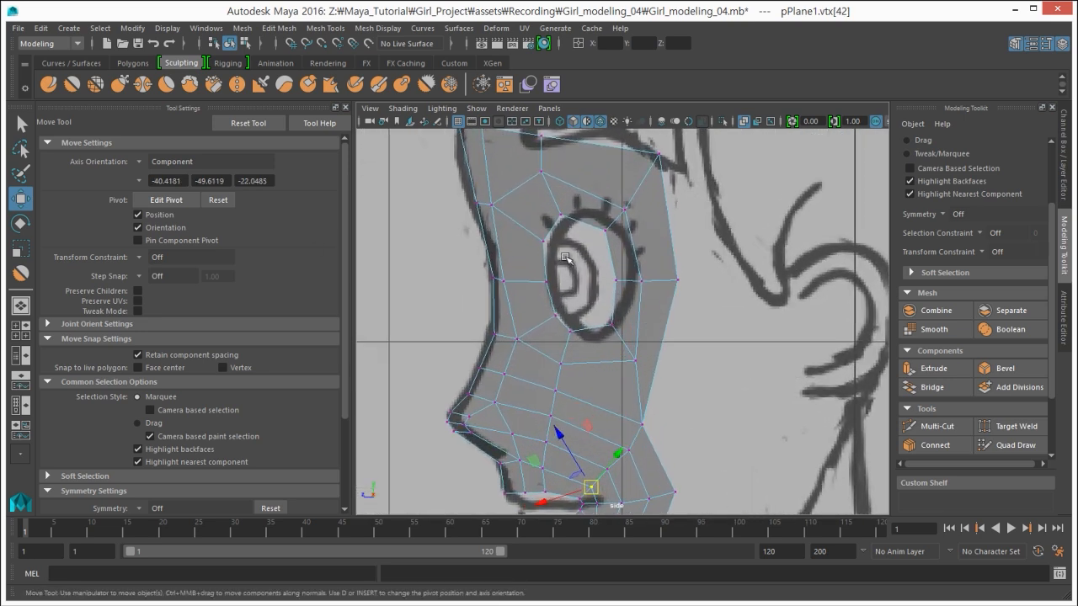
{"action": "left_click_drag", "start_coordinate": [649, 306], "coordinate": [647, 304]}
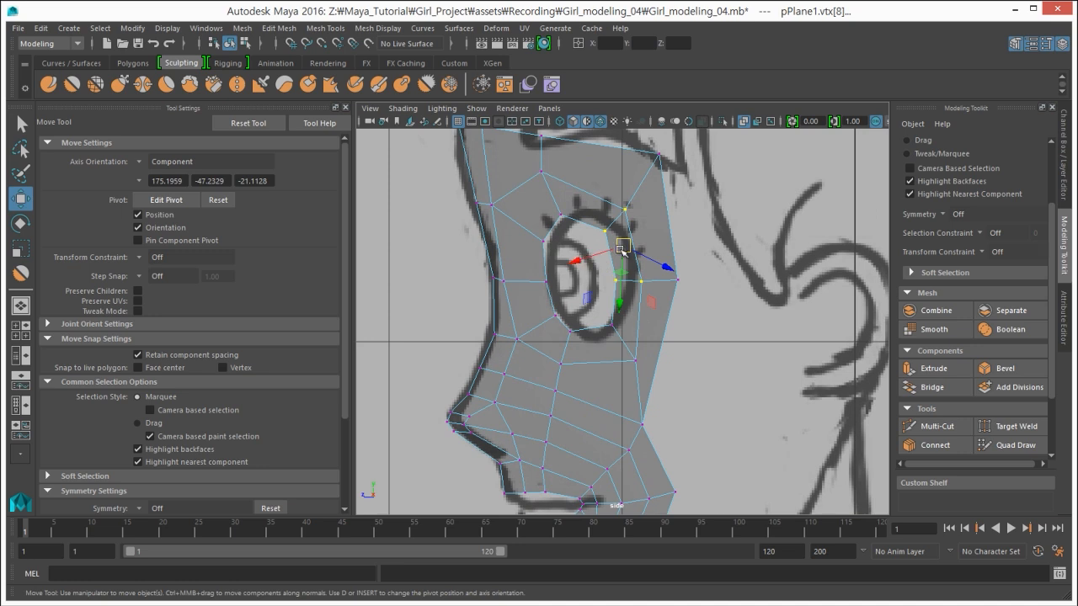
{"action": "left_click_drag", "start_coordinate": [621, 249], "coordinate": [628, 247]}
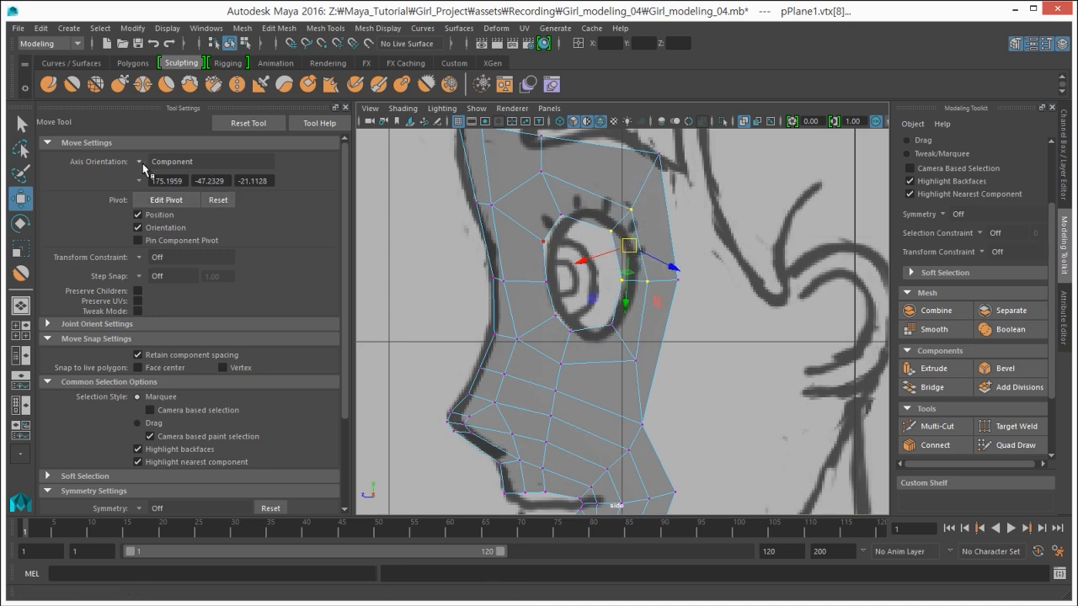
Step: Reset the Move tool to World axis orientation and nudge the upper back vertices of the eye opening onto the reference eye outline
{"action": "left_click", "coordinate": [249, 123]}
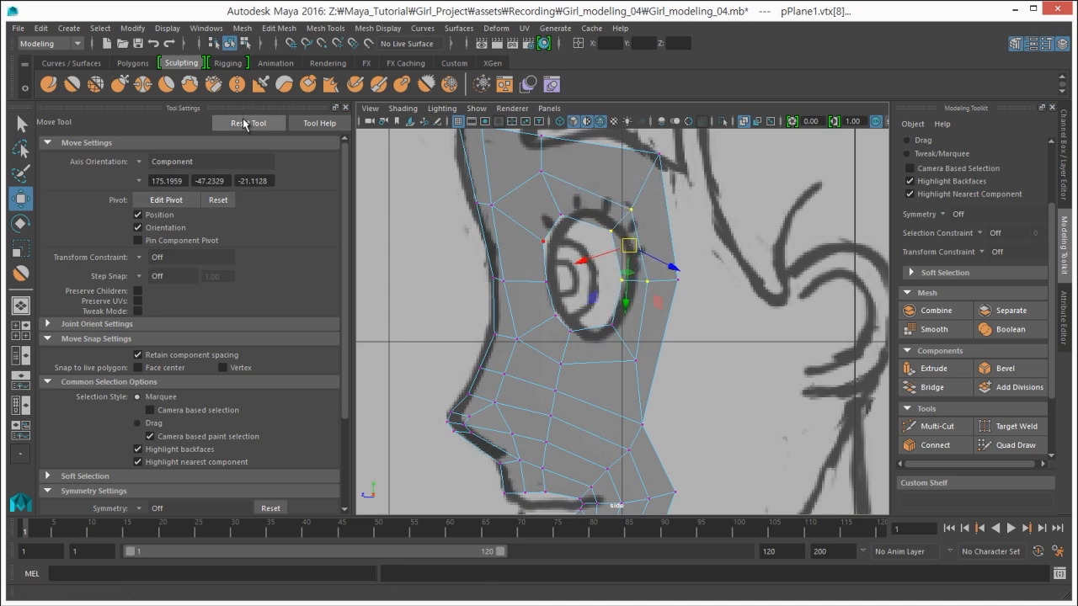
{"action": "left_click", "coordinate": [150, 163]}
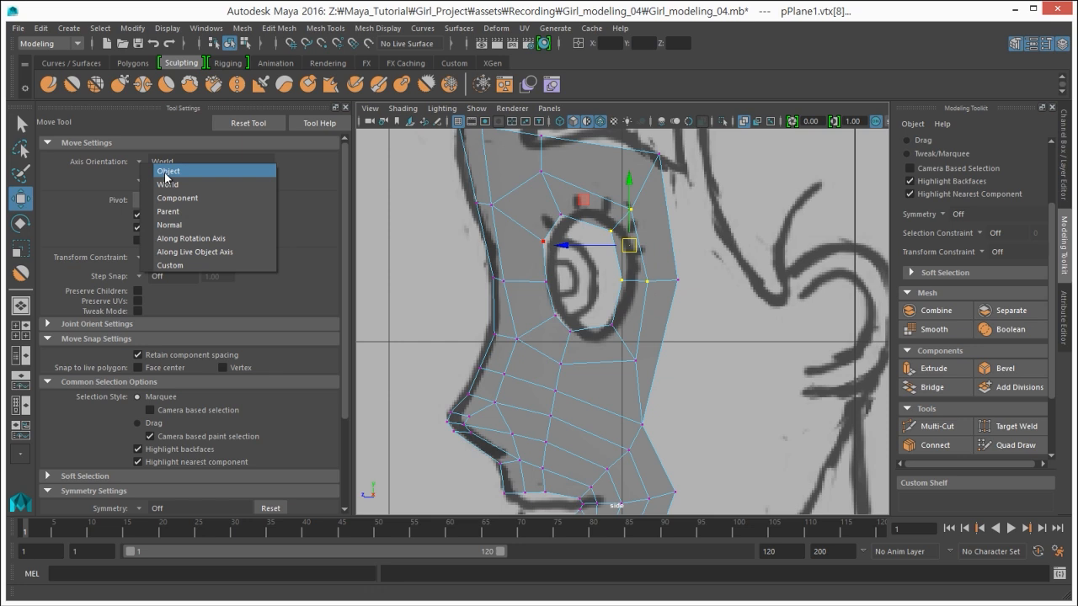
{"action": "left_click", "coordinate": [115, 139]}
{"action": "left_click", "coordinate": [607, 208]}
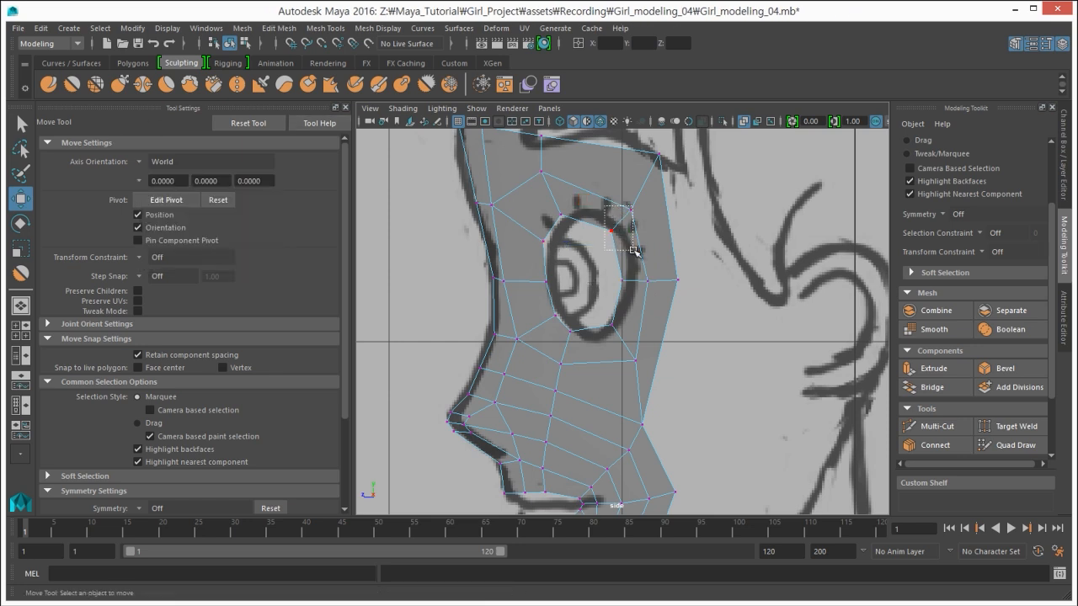
{"action": "left_click_drag", "start_coordinate": [634, 250], "coordinate": [633, 250]}
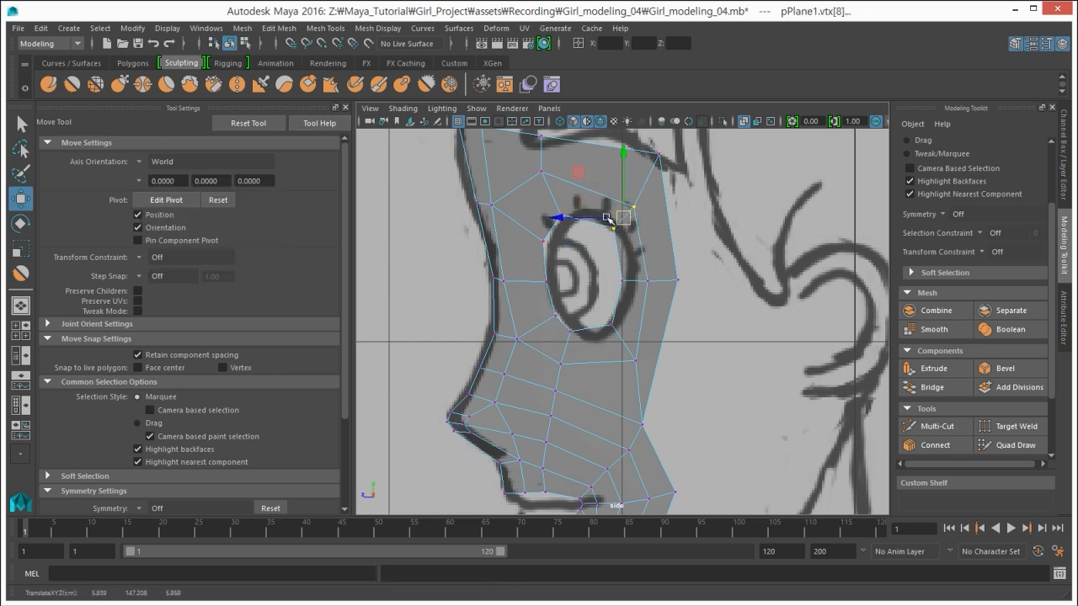
Step: Nudge the front, lower and upper vertices of the eye opening and the brow vertex above it to follow the drawn eye
{"action": "left_click", "coordinate": [544, 242]}
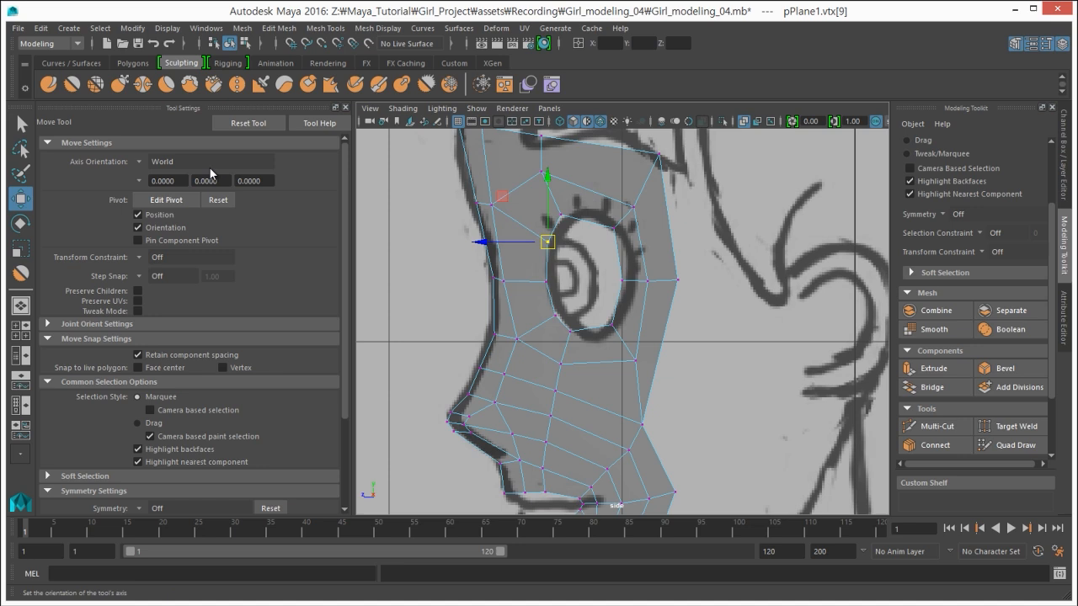
{"action": "left_click", "coordinate": [571, 334]}
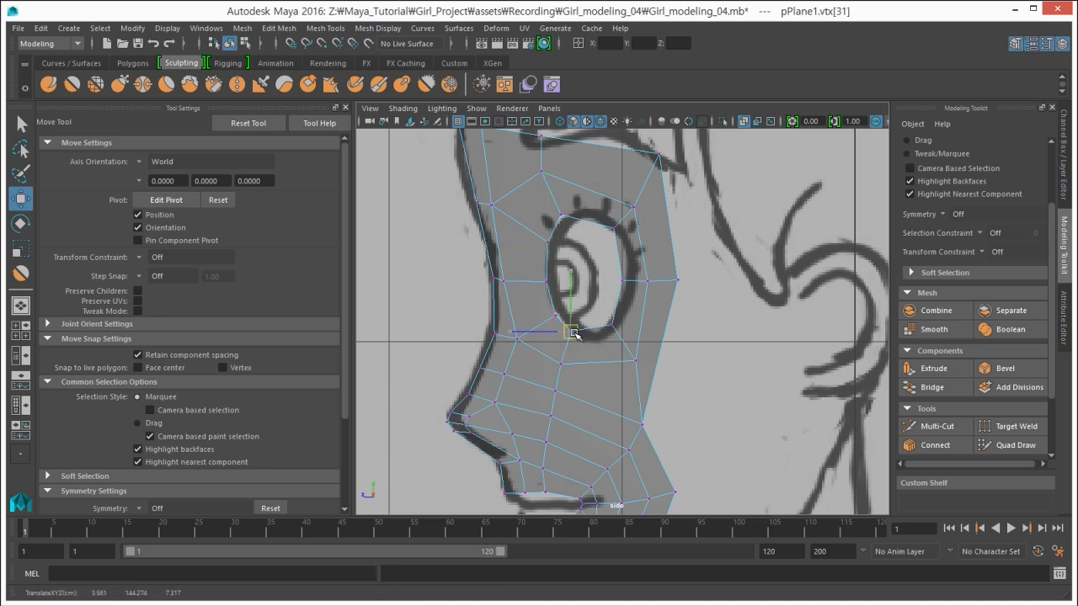
{"action": "left_click", "coordinate": [558, 214]}
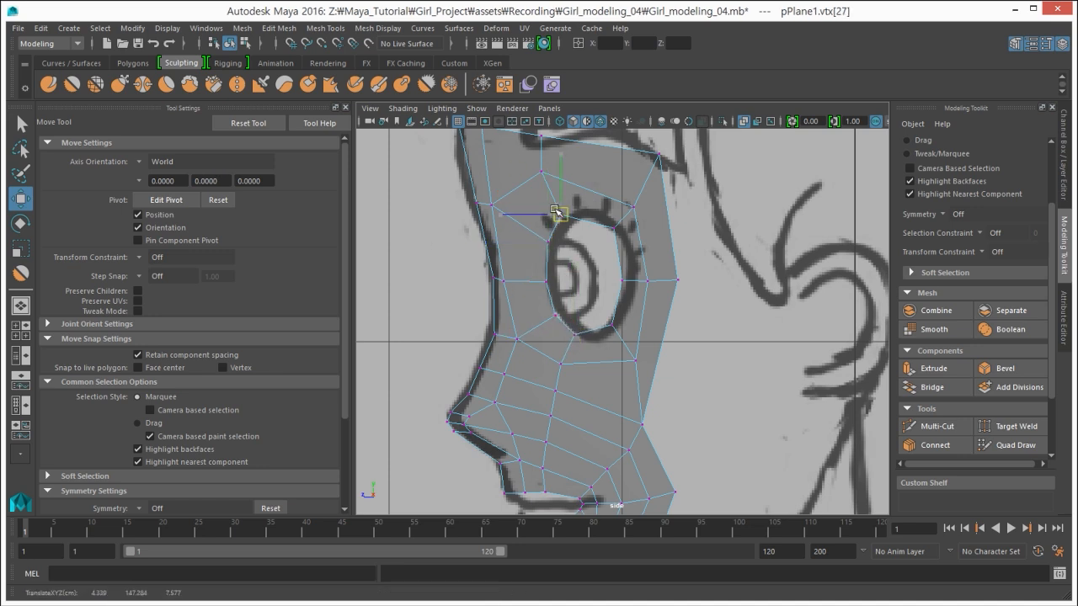
{"action": "left_click", "coordinate": [542, 172]}
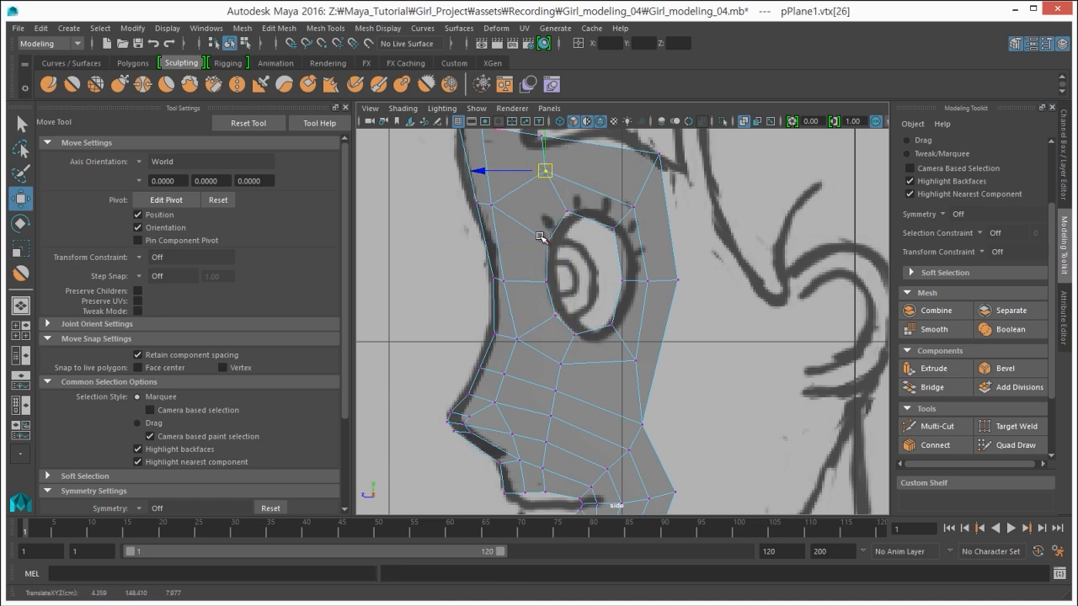
Step: Switch to edge selection and shift the edge beside the nose bridge slightly back in the side view
{"action": "left_click", "coordinate": [421, 255]}
{"action": "right_click_drag", "start_coordinate": [533, 313], "coordinate": [524, 297], "text": "alt"}
{"action": "left_click", "coordinate": [522, 295]}
{"action": "right_click_drag", "start_coordinate": [495, 277], "coordinate": [487, 253]}
{"action": "left_click", "coordinate": [498, 245]}
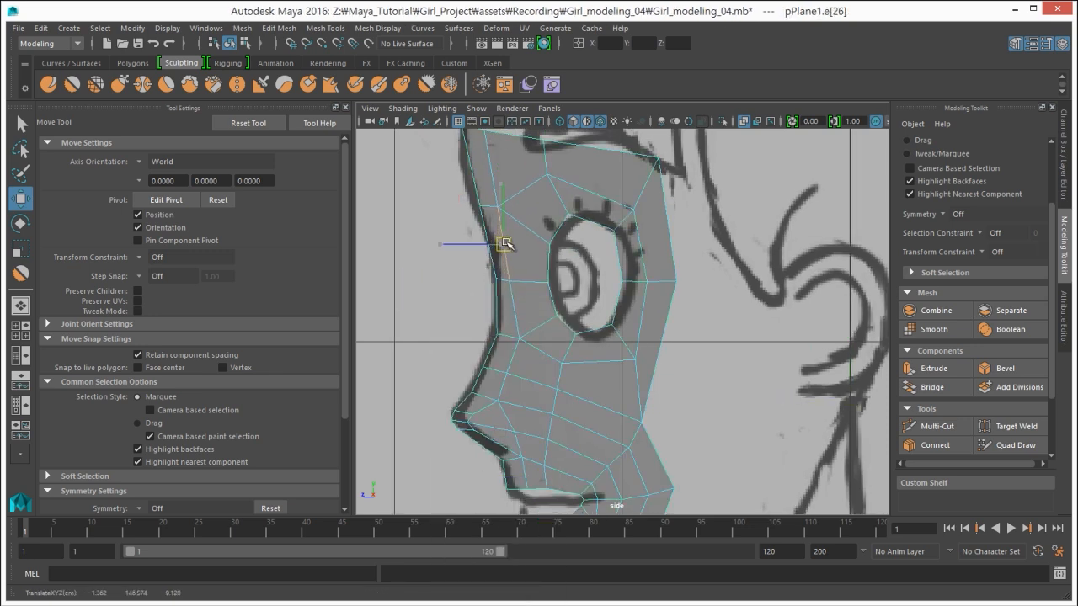
Step: Switch to the perspective view, return to object selection and clear the selection on the face mesh
{"action": "key", "text": "space"}
{"action": "key", "text": "space"}
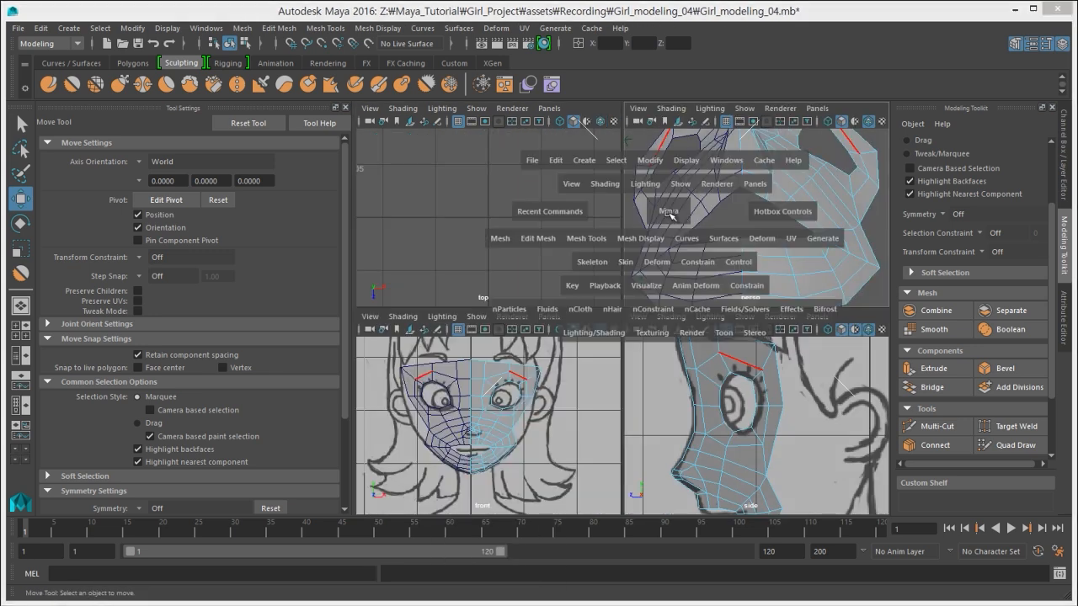
{"action": "left_click_drag", "start_coordinate": [671, 216], "coordinate": [610, 415], "text": "alt"}
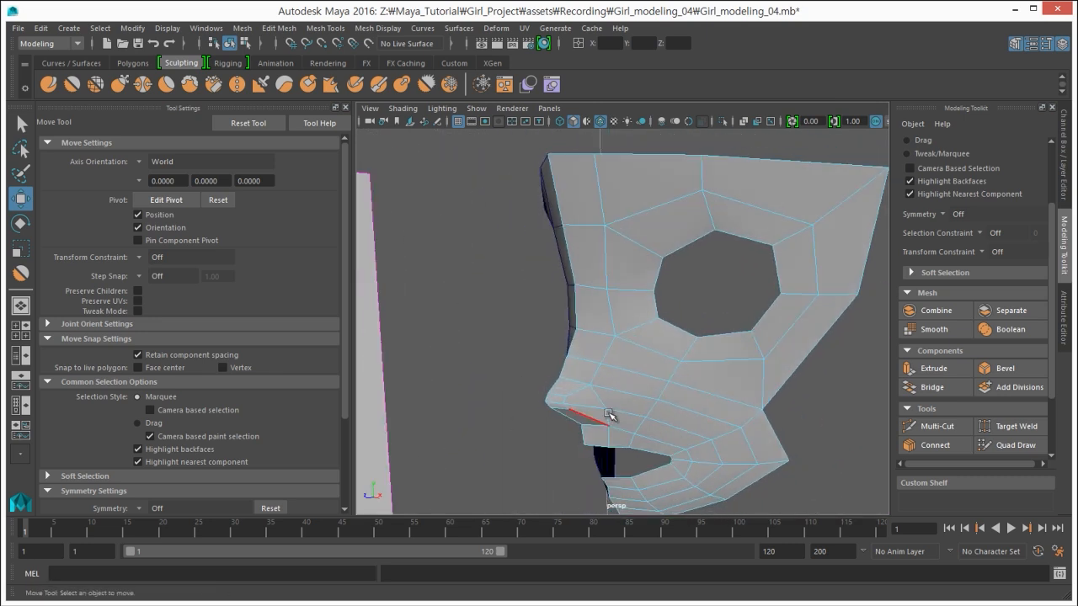
{"action": "left_click_drag", "start_coordinate": [504, 381], "coordinate": [451, 354], "text": "alt"}
{"action": "right_click_drag", "start_coordinate": [671, 328], "coordinate": [732, 313]}
{"action": "left_click", "coordinate": [360, 182]}
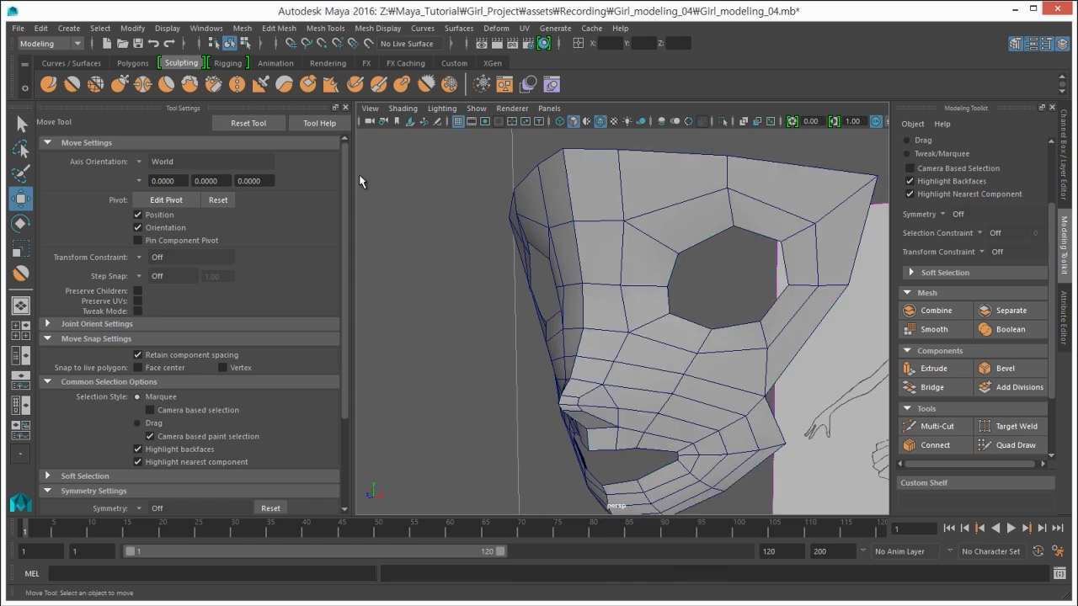
Step: Create a polygon sphere for the eyeball and raise it from the origin to the height of the face
{"action": "left_click", "coordinate": [69, 28]}
{"action": "mouse_move", "coordinate": [152, 74]}
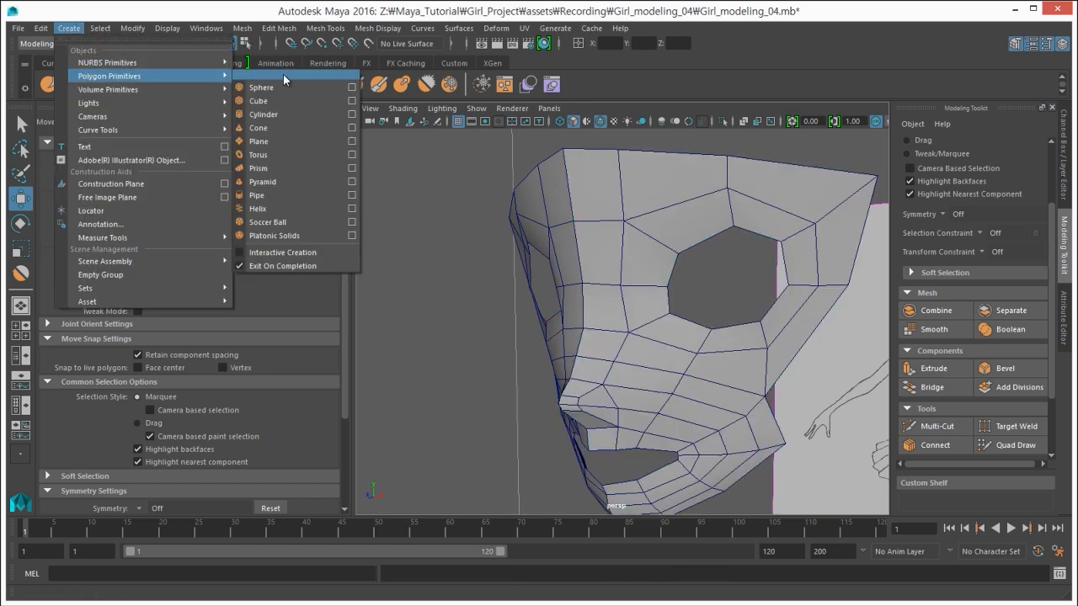
{"action": "left_click", "coordinate": [292, 101]}
{"action": "scroll", "coordinate": [500, 320], "scroll_direction": "down", "scroll_amount": 1}
{"action": "left_click_drag", "start_coordinate": [591, 392], "coordinate": [599, 450], "text": "alt"}
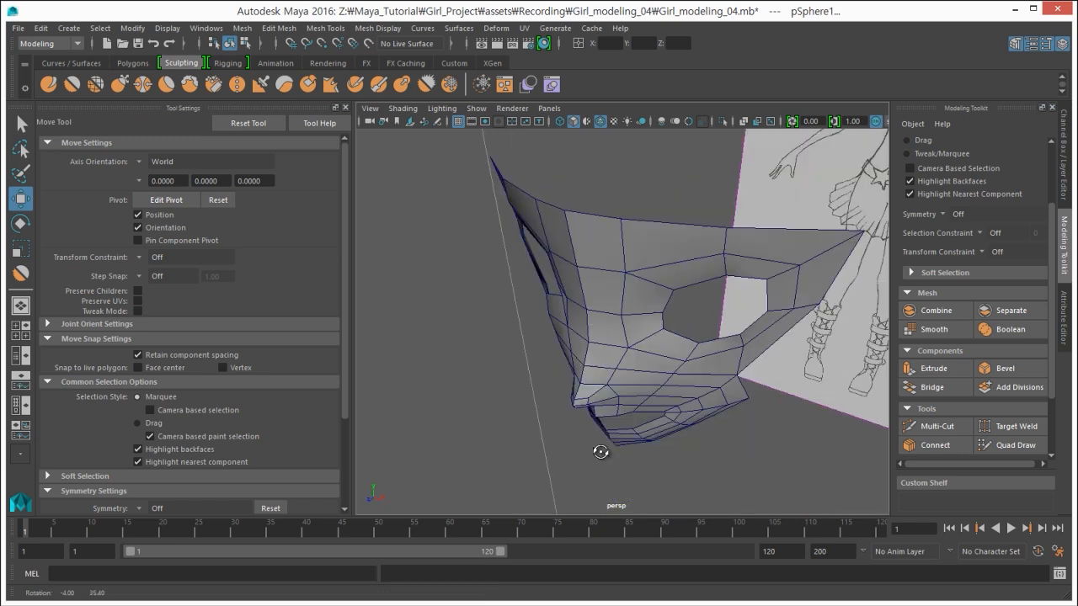
{"action": "scroll", "coordinate": [495, 379], "scroll_direction": "down", "scroll_amount": 6}
{"action": "left_click_drag", "start_coordinate": [495, 379], "coordinate": [529, 365], "text": "alt"}
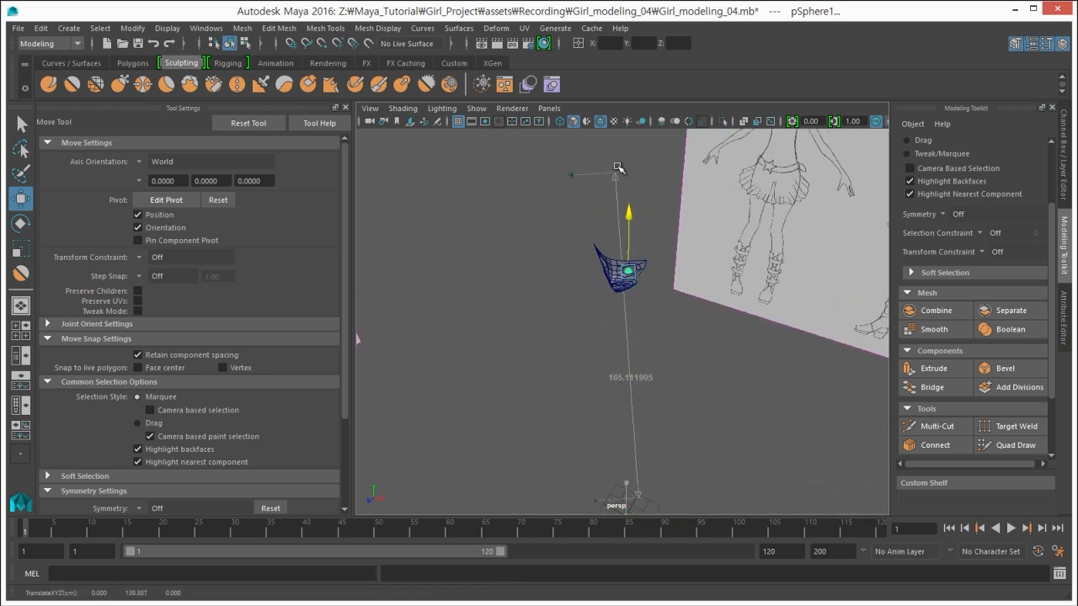
{"action": "key", "text": "f"}
{"action": "scroll", "coordinate": [603, 328], "scroll_direction": "down", "scroll_amount": 6}
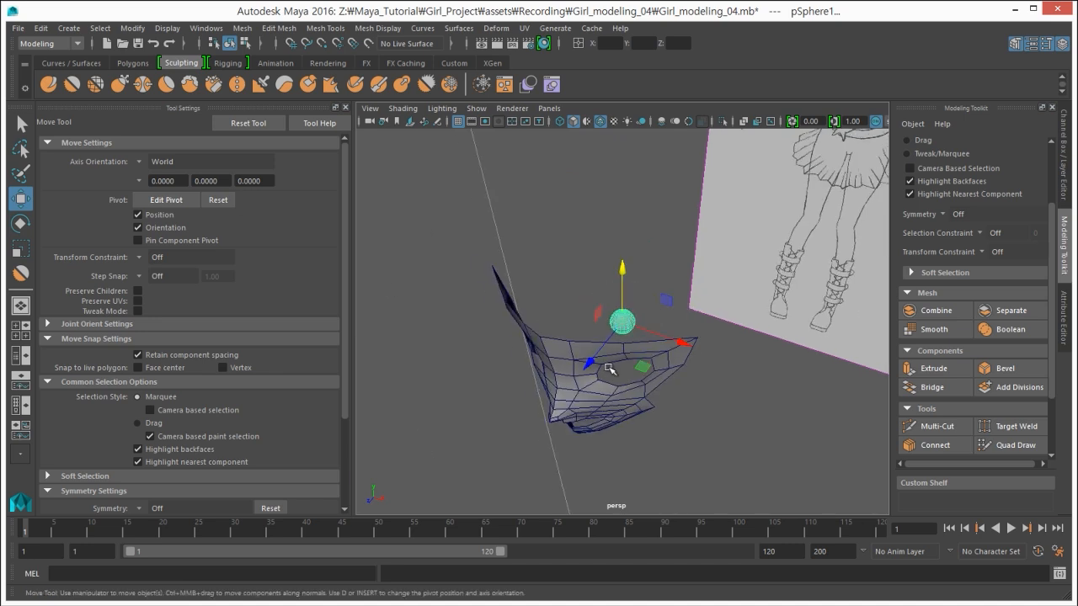
Step: Move the eyeball sphere forward and sideways until it sits in the eye opening of the face mesh
{"action": "left_click_drag", "start_coordinate": [606, 367], "coordinate": [584, 299], "text": "alt"}
{"action": "scroll", "coordinate": [576, 310], "scroll_direction": "up", "scroll_amount": 3}
{"action": "left_click_drag", "start_coordinate": [570, 337], "coordinate": [578, 332]}
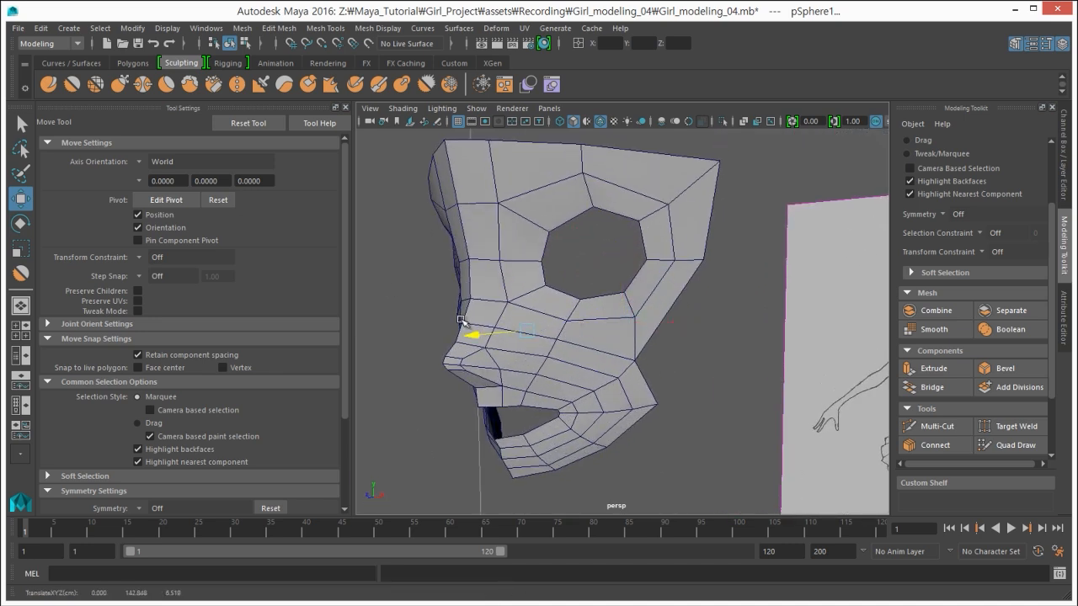
{"action": "left_click_drag", "start_coordinate": [461, 320], "coordinate": [462, 321]}
{"action": "left_click_drag", "start_coordinate": [520, 341], "coordinate": [726, 253], "text": "alt"}
{"action": "left_click_drag", "start_coordinate": [723, 255], "coordinate": [643, 310], "text": "alt"}
{"action": "left_click_drag", "start_coordinate": [680, 353], "coordinate": [623, 287], "text": "alt"}
Step: Rotate the eyeball sphere and set its Rotate X to 90
{"action": "key", "text": "e"}
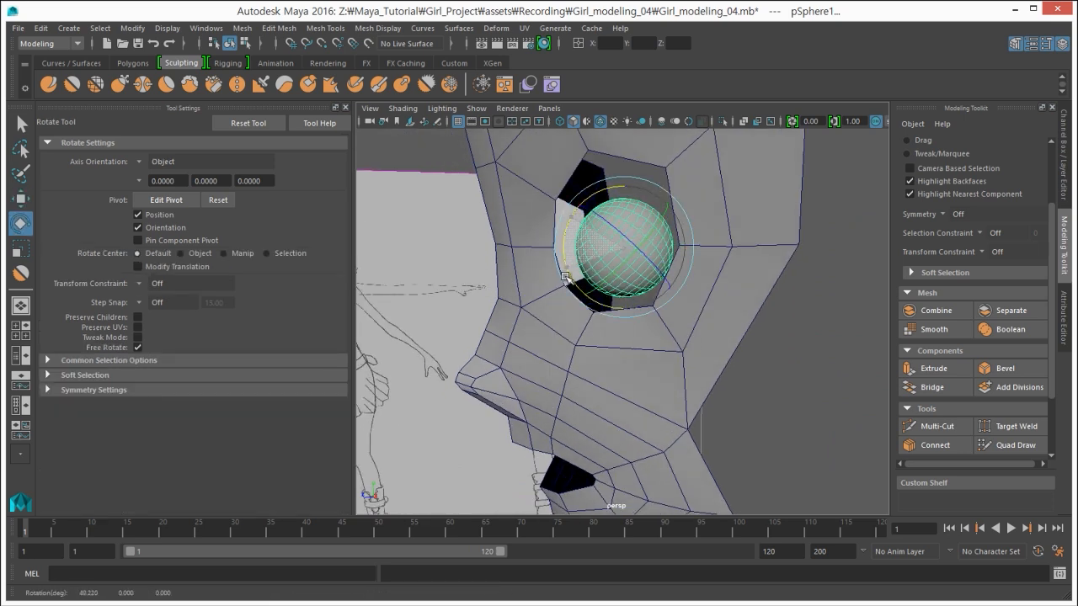
{"action": "left_click", "coordinate": [1063, 158]}
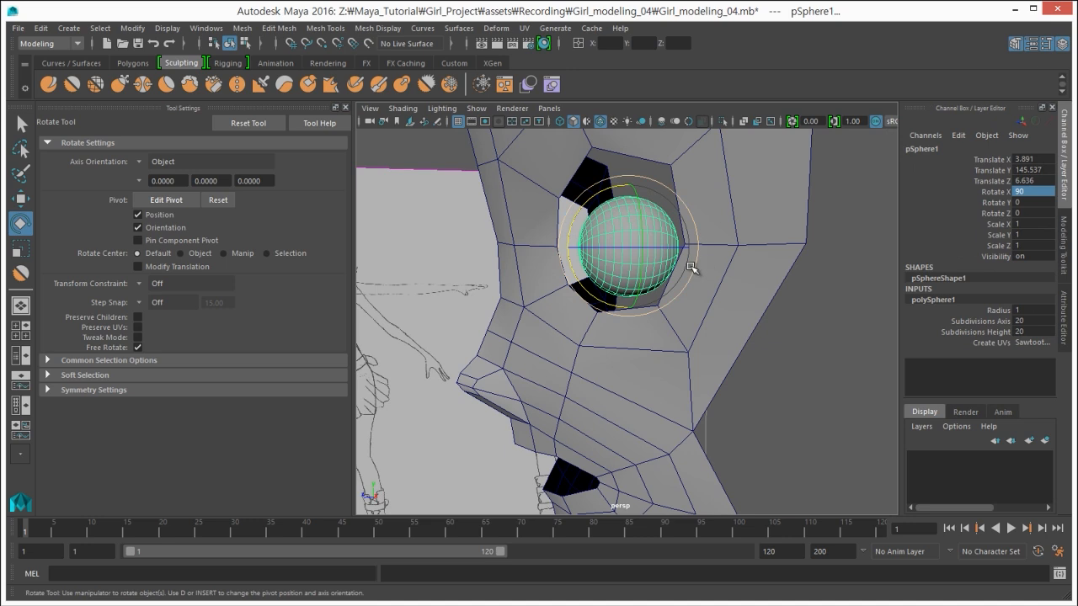
Step: Scale the eyeball sphere uniformly to about 2.095 and move it inward and back to about Translate X 3.172, Z 5.435
{"action": "key", "text": "r"}
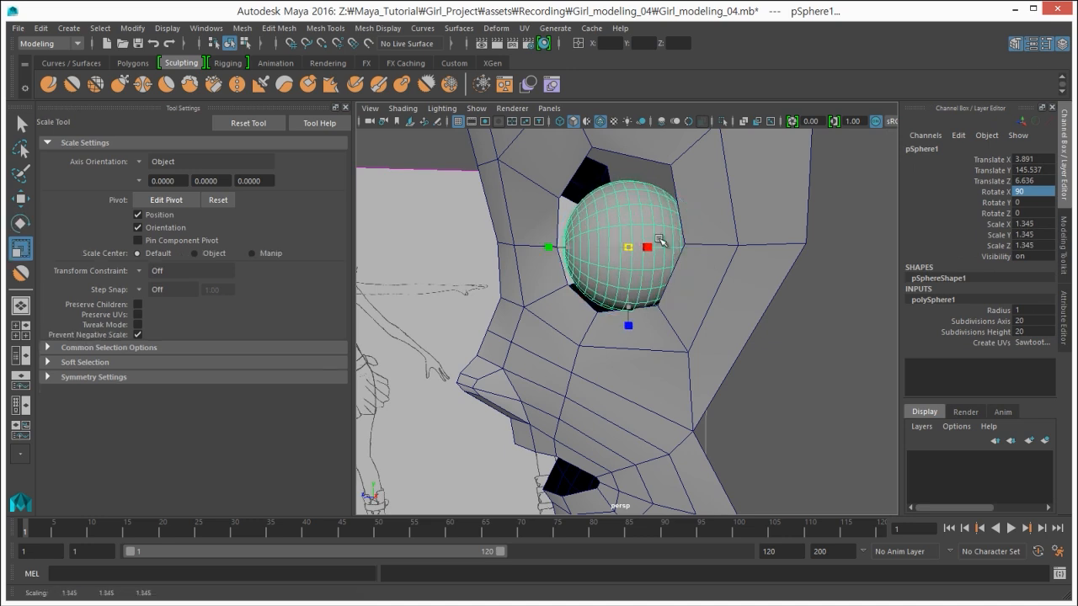
{"action": "left_click_drag", "start_coordinate": [690, 228], "coordinate": [625, 281], "text": "alt"}
{"action": "key", "text": "w"}
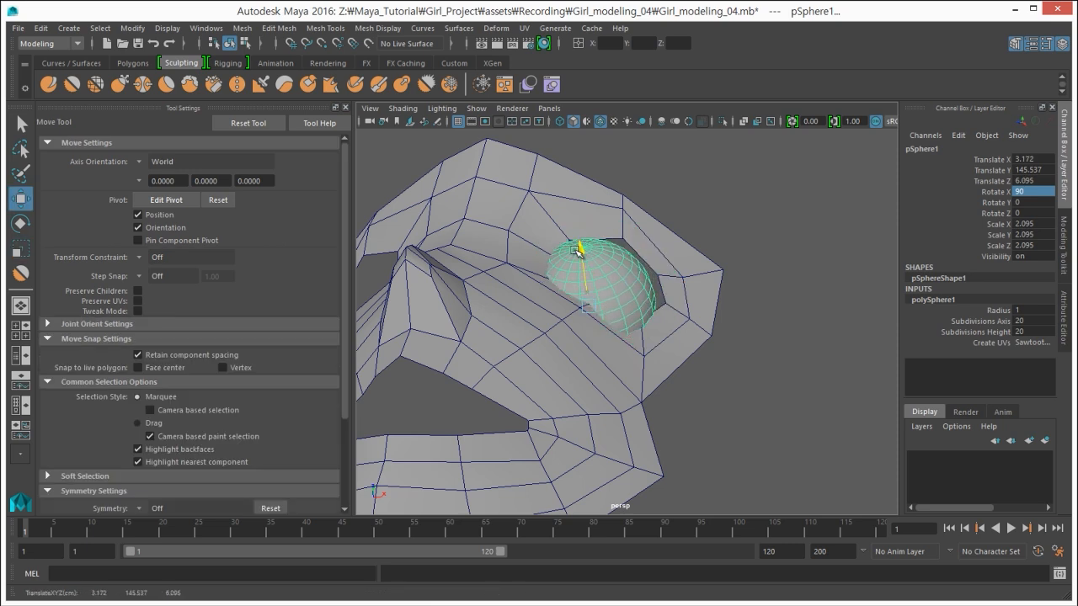
{"action": "left_click_drag", "start_coordinate": [559, 292], "coordinate": [568, 363], "text": "alt"}
Step: In the front view, scale the eyeball sphere to about 3.22 and reposition it to about Translate X 3.329, Y 145.572
{"action": "key", "text": "space"}
{"action": "key", "text": "space"}
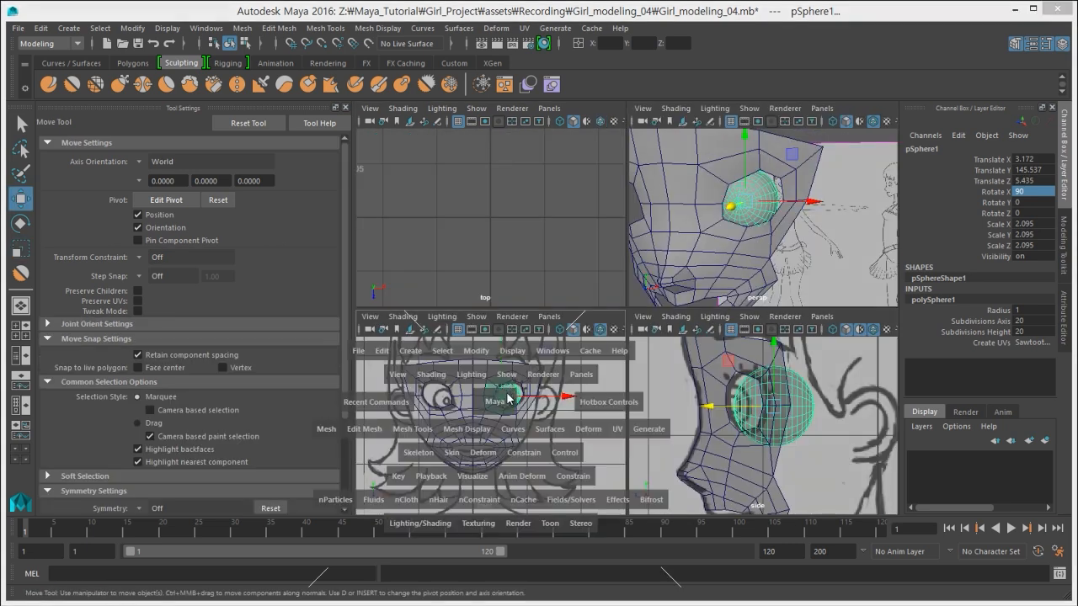
{"action": "right_click_drag", "start_coordinate": [510, 396], "coordinate": [669, 389], "text": "alt"}
{"action": "middle_click_drag", "start_coordinate": [656, 265], "coordinate": [621, 330], "text": "alt"}
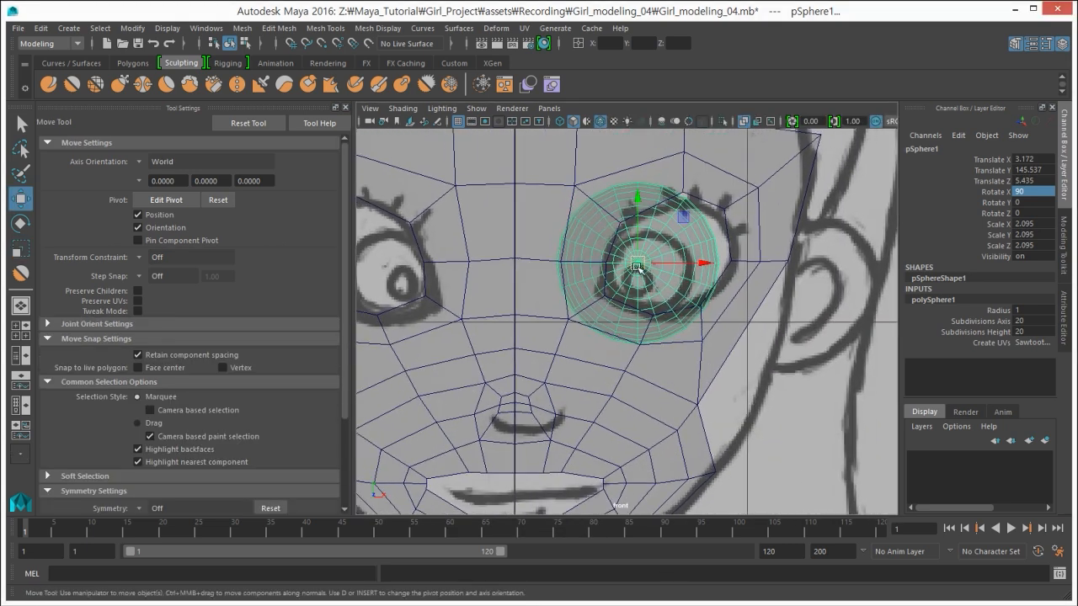
{"action": "key", "text": "r"}
{"action": "left_click_drag", "start_coordinate": [640, 262], "coordinate": [702, 243]}
{"action": "key", "text": "w"}
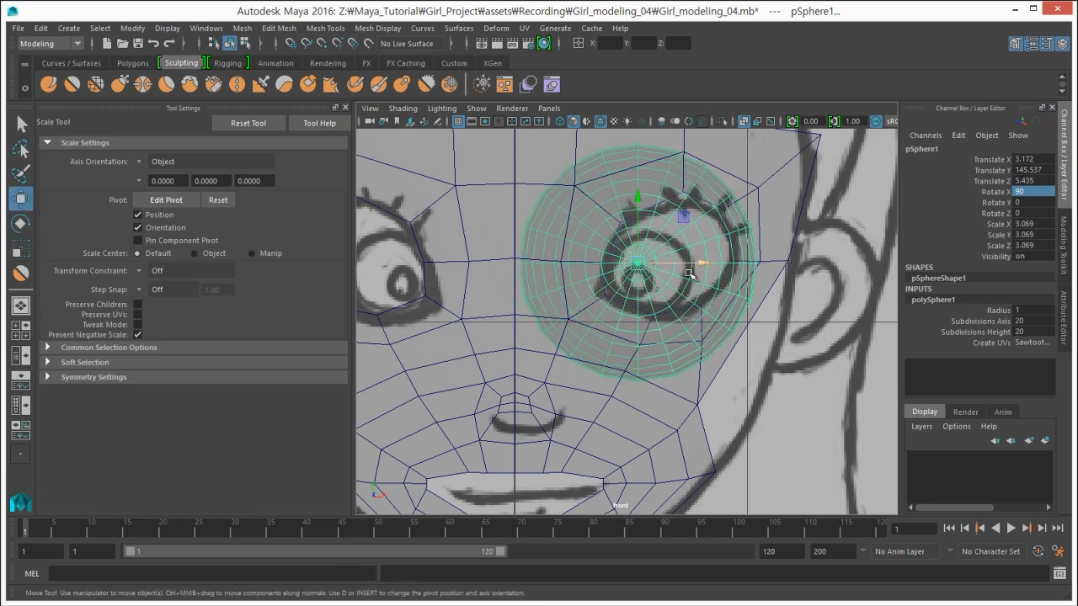
{"action": "left_click_drag", "start_coordinate": [637, 274], "coordinate": [532, 226]}
{"action": "key", "text": "e"}
{"action": "key", "text": "r"}
Step: In the perspective view, push the eyeball sphere back to about Translate Z 4.813 and inward to about Translate X 2.872
{"action": "key", "text": "space"}
{"action": "key", "text": "space"}
{"action": "key", "text": "w"}
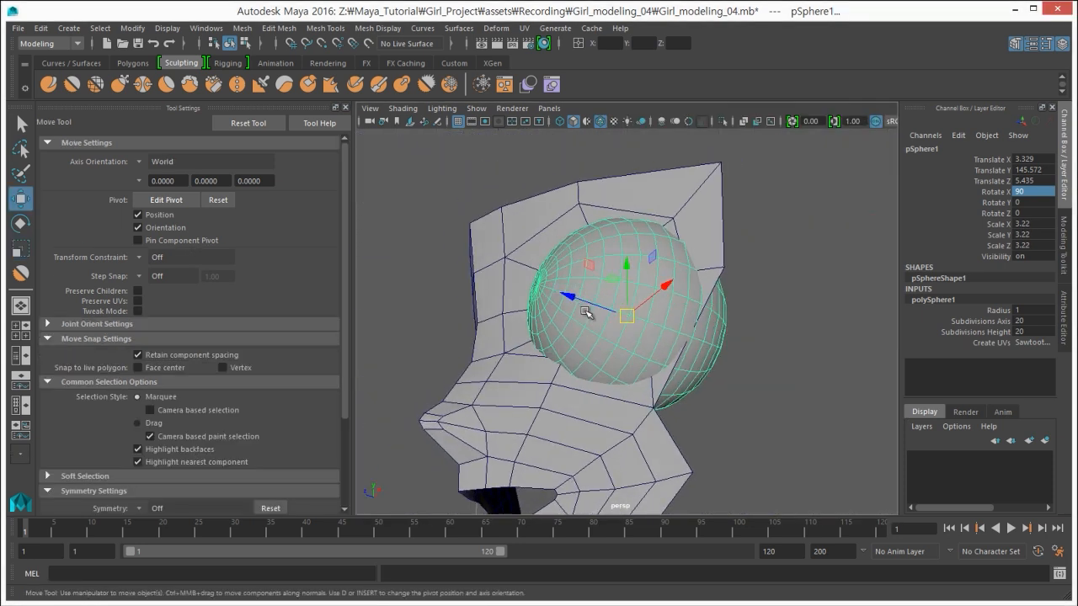
{"action": "left_click_drag", "start_coordinate": [575, 295], "coordinate": [587, 286]}
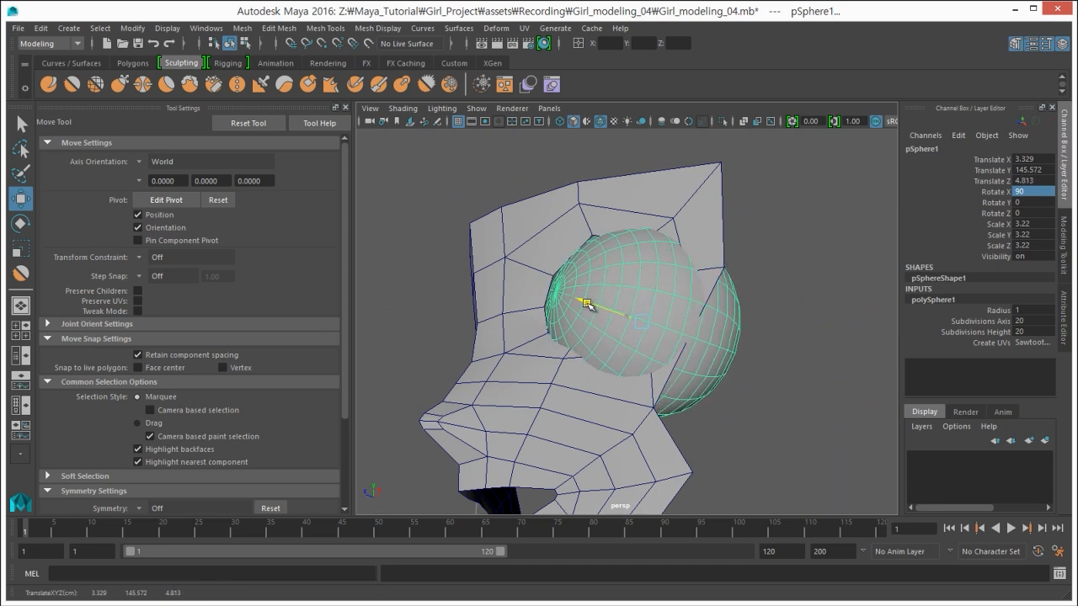
{"action": "mouse_move", "coordinate": [586, 304]}
{"action": "left_mouse_down", "text": "alt"}
{"action": "mouse_move", "coordinate": [575, 313]}
{"action": "mouse_move", "coordinate": [643, 348]}
{"action": "mouse_move", "coordinate": [667, 292]}
{"action": "left_mouse_up", "text": "alt"}
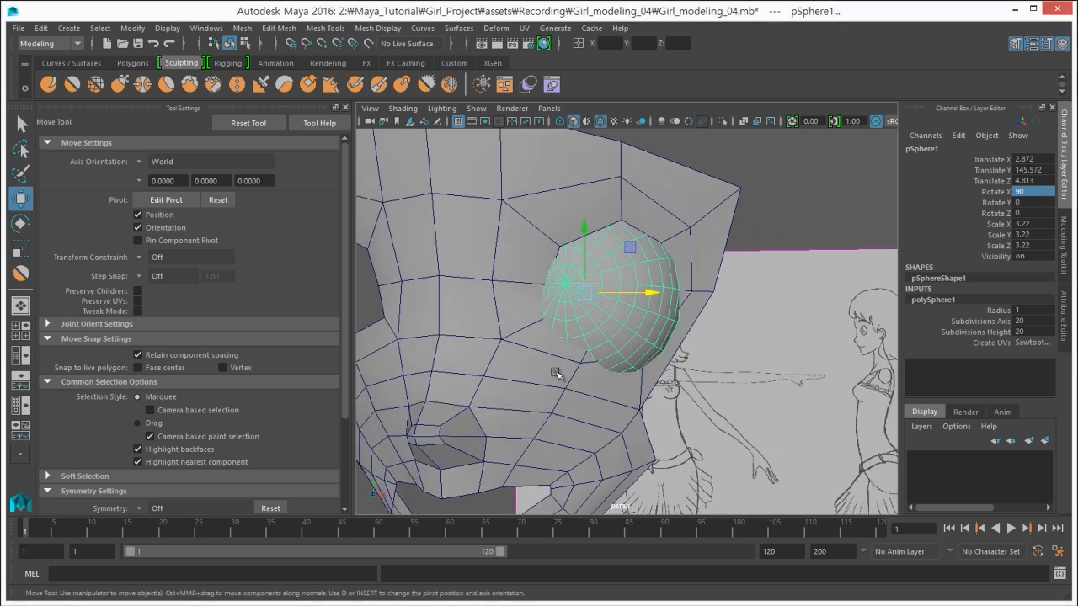
Step: Move the eyeball sphere in the front view to about Translate X 3.029, Y 145.224 and check its fit in perspective
{"action": "key", "text": "space"}
{"action": "key", "text": "space"}
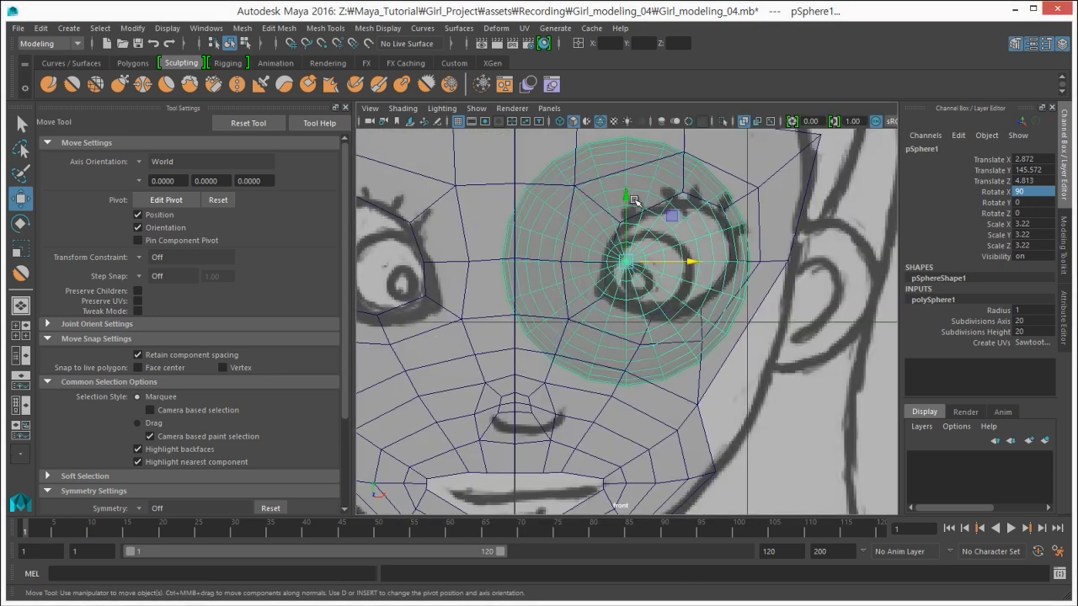
{"action": "left_click", "coordinate": [608, 272]}
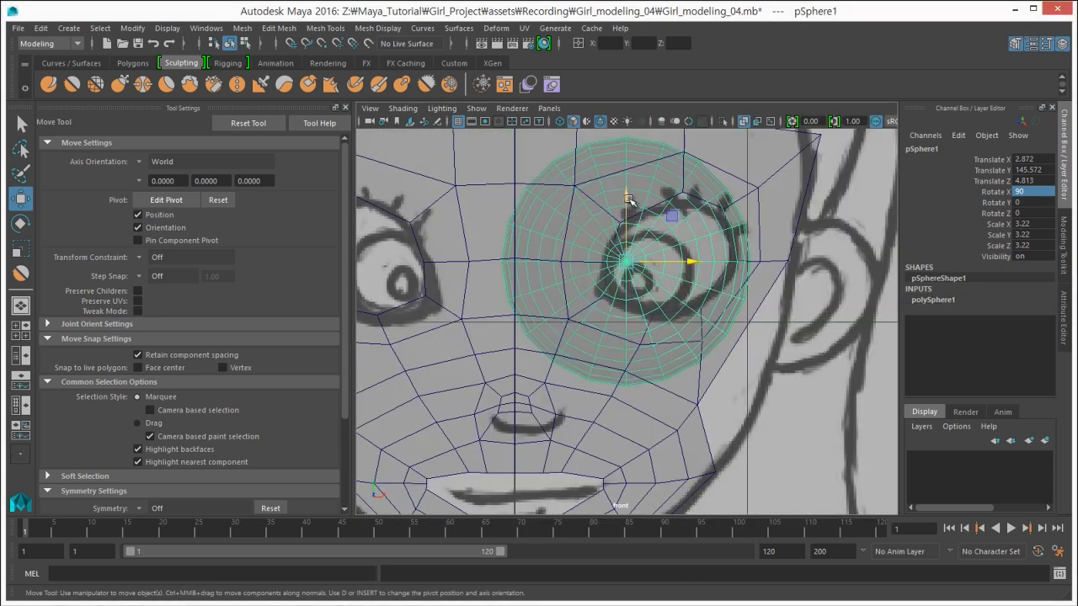
{"action": "left_click_drag", "start_coordinate": [628, 198], "coordinate": [628, 211]}
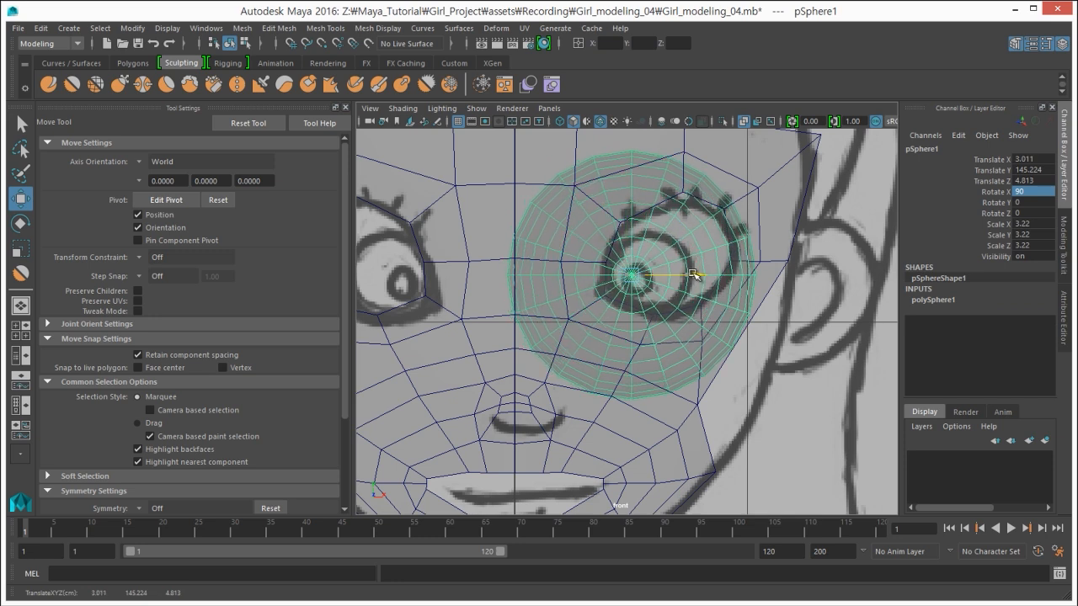
{"action": "key", "text": "space"}
{"action": "key", "text": "space"}
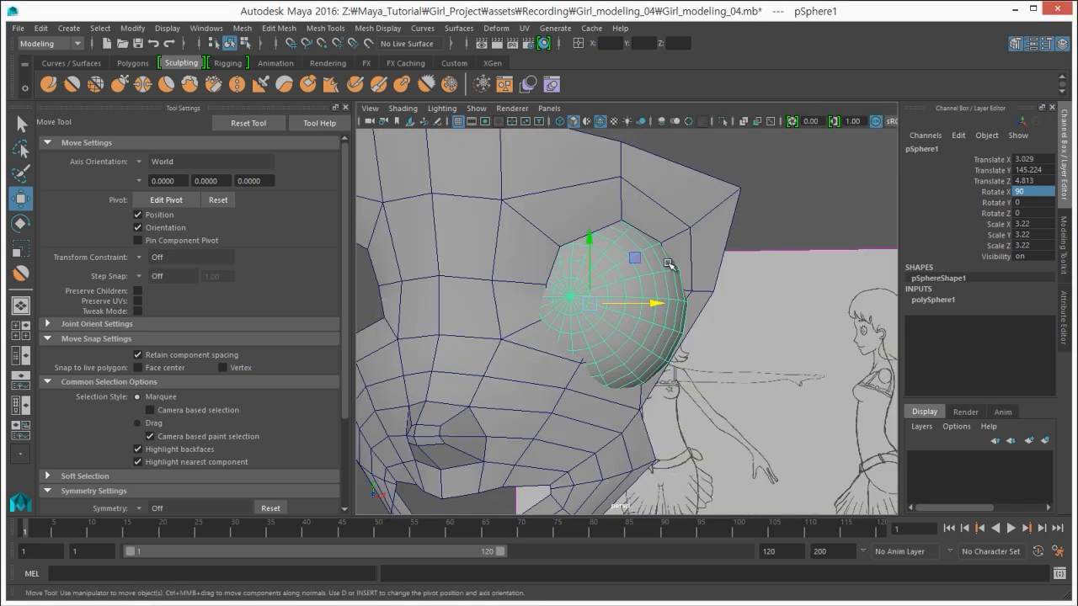
{"action": "left_click_drag", "start_coordinate": [671, 261], "coordinate": [583, 272], "text": "alt"}
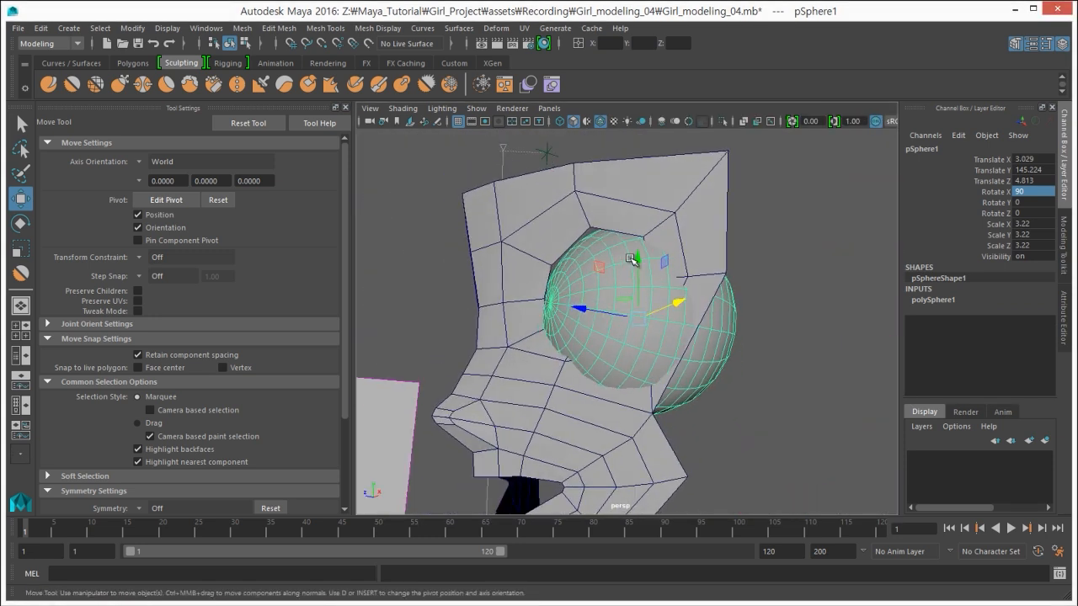
Step: Scale the eyeball sphere uniformly to about 3.311 and select the face mesh around it
{"action": "key", "text": "r"}
{"action": "left_click_drag", "start_coordinate": [640, 319], "coordinate": [553, 397]}
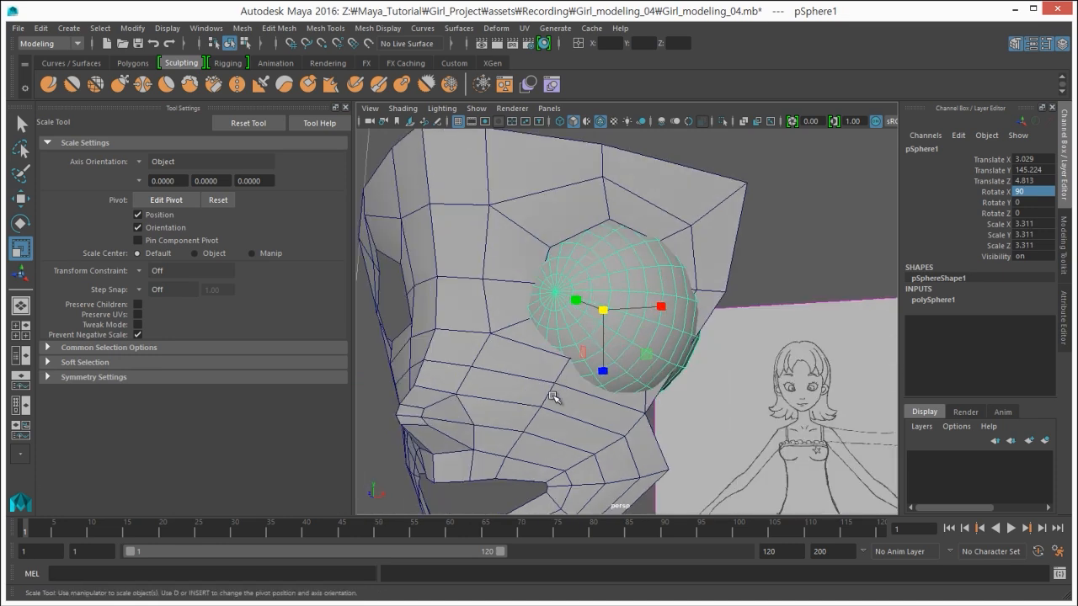
{"action": "left_click", "coordinate": [674, 221]}
{"action": "left_click_drag", "start_coordinate": [673, 221], "coordinate": [776, 215], "text": "alt"}
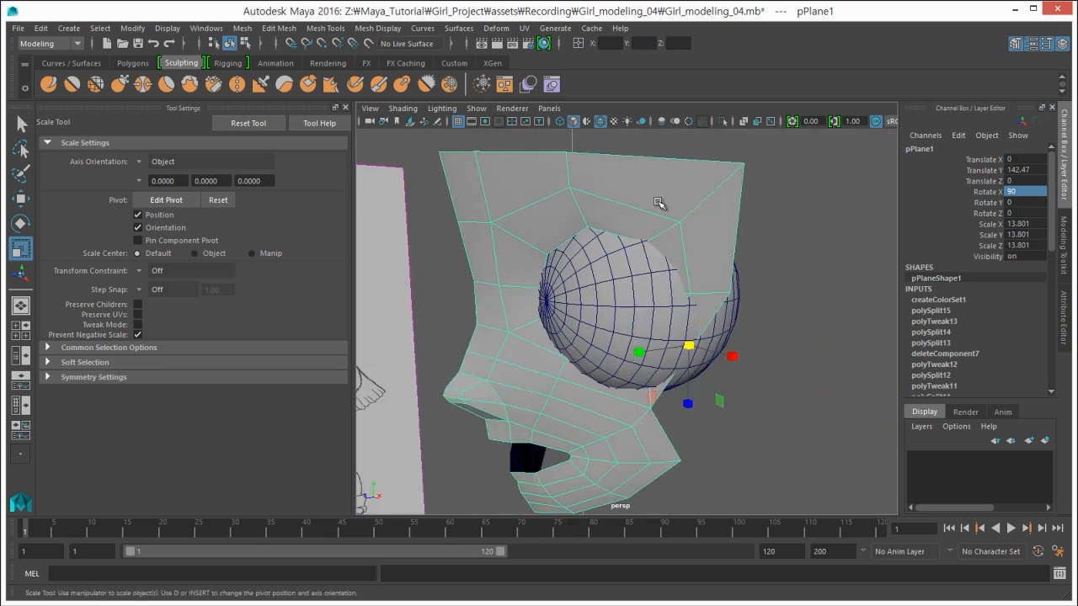
{"action": "mouse_move", "coordinate": [659, 203]}
{"action": "left_mouse_down", "text": "alt"}
{"action": "mouse_move", "coordinate": [687, 185]}
{"action": "mouse_move", "coordinate": [653, 222]}
{"action": "left_mouse_up", "text": "alt"}
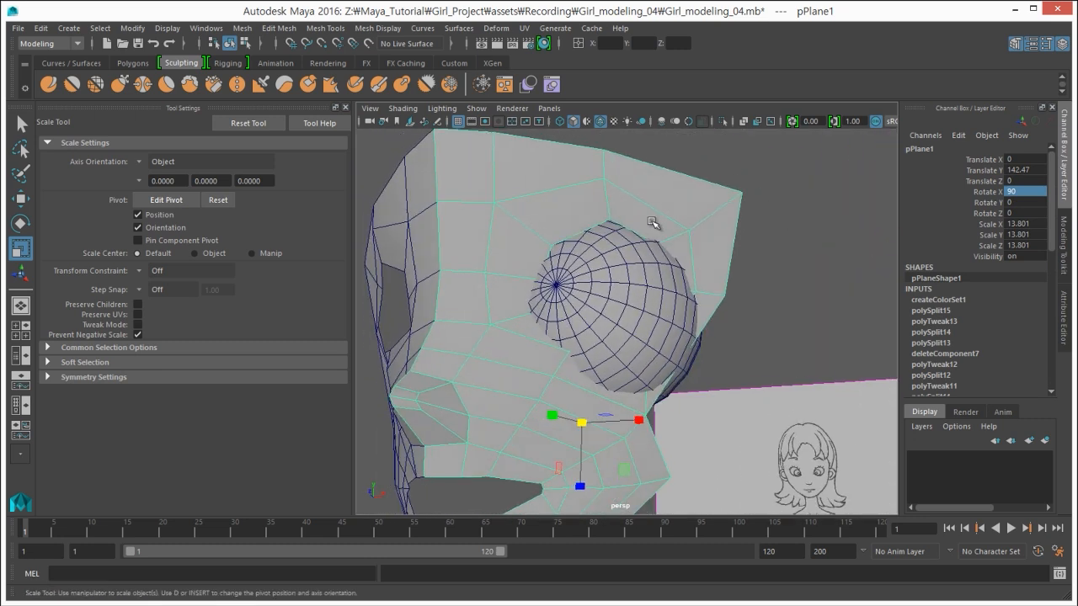
Step: Select the two faces at the outer side of the eye opening, enable soft selection and adjust its falloff radius
{"action": "right_click_drag", "start_coordinate": [653, 222], "coordinate": [651, 253]}
{"action": "left_click", "coordinate": [706, 260]}
{"action": "left_click_drag", "start_coordinate": [681, 263], "coordinate": [628, 289], "text": "alt"}
{"action": "left_click", "coordinate": [708, 302], "text": "shift"}
{"action": "left_click_drag", "start_coordinate": [624, 334], "coordinate": [626, 318], "text": "alt"}
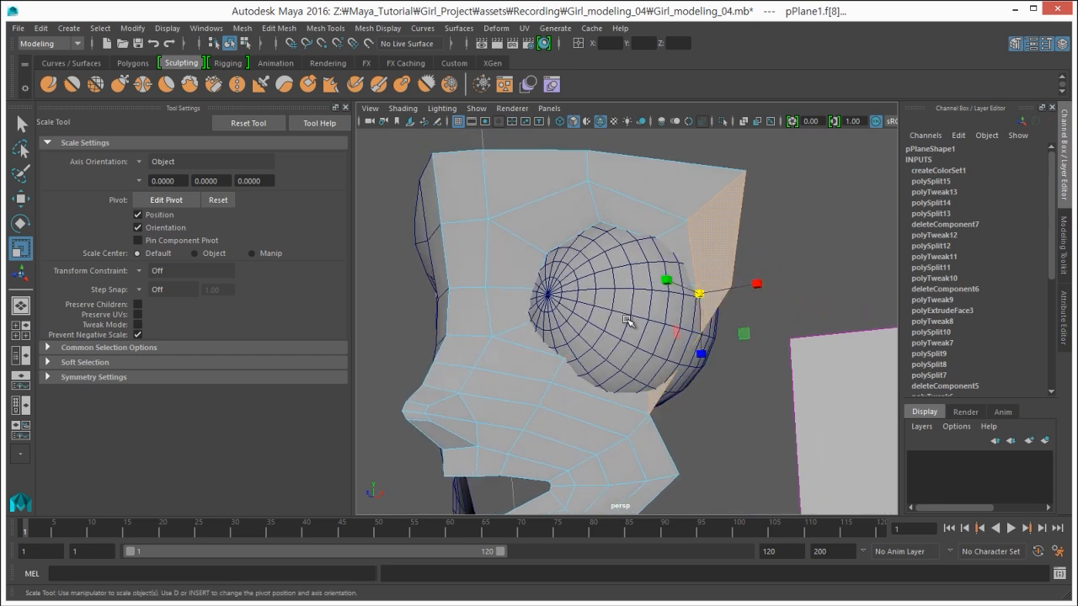
{"action": "key", "text": "b"}
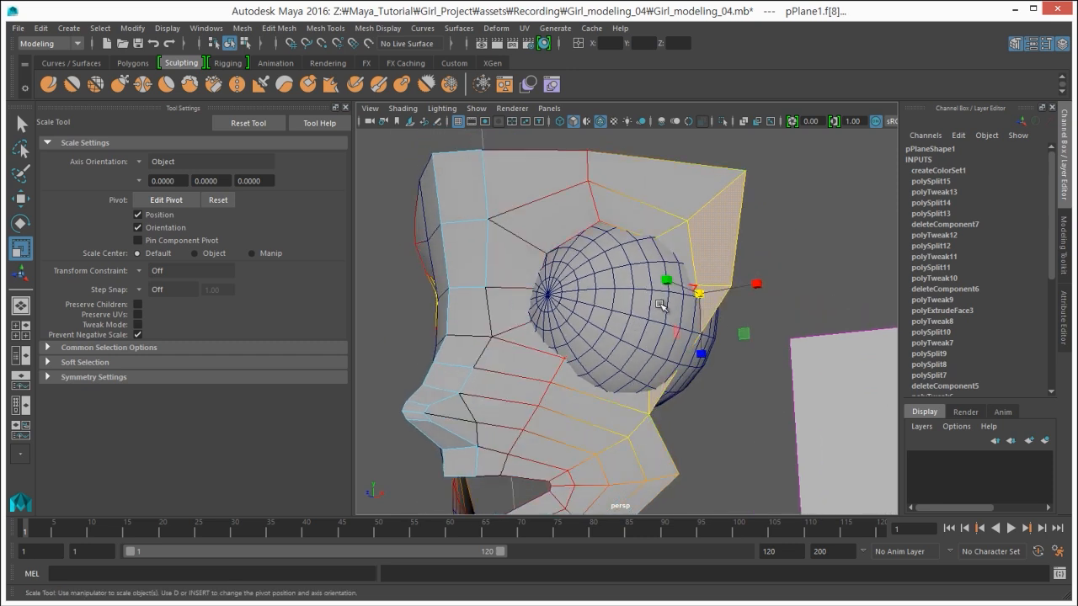
{"action": "middle_click_drag", "start_coordinate": [679, 300], "coordinate": [629, 296]}
{"action": "left_click_drag", "start_coordinate": [629, 300], "coordinate": [626, 315], "text": "alt"}
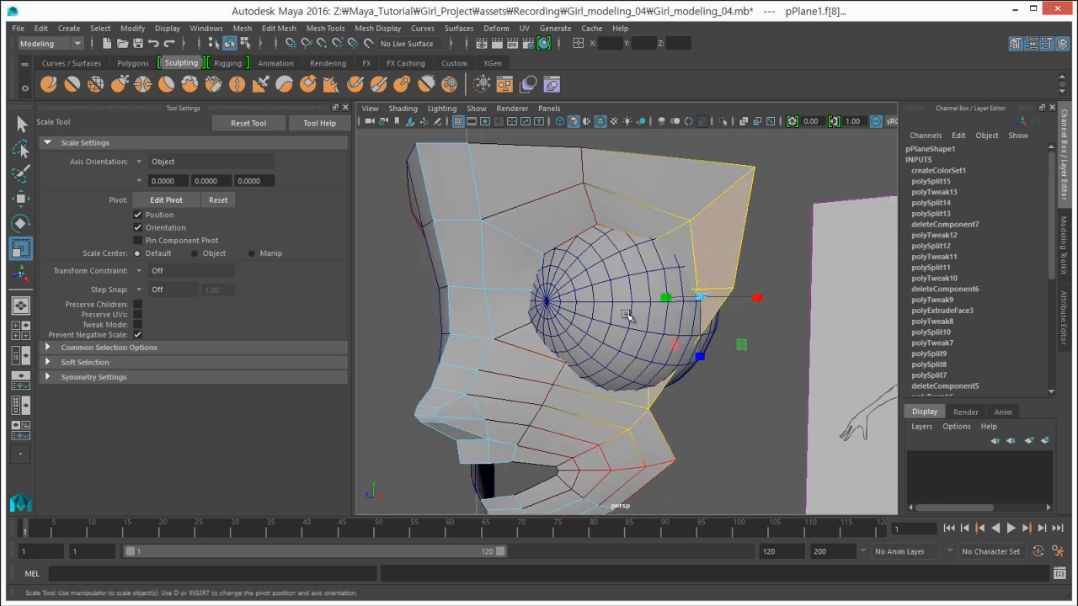
Step: Set the Move tool's axis orientation to Component
{"action": "left_click_drag", "start_coordinate": [627, 229], "coordinate": [661, 252], "text": "alt"}
{"action": "key", "text": "w"}
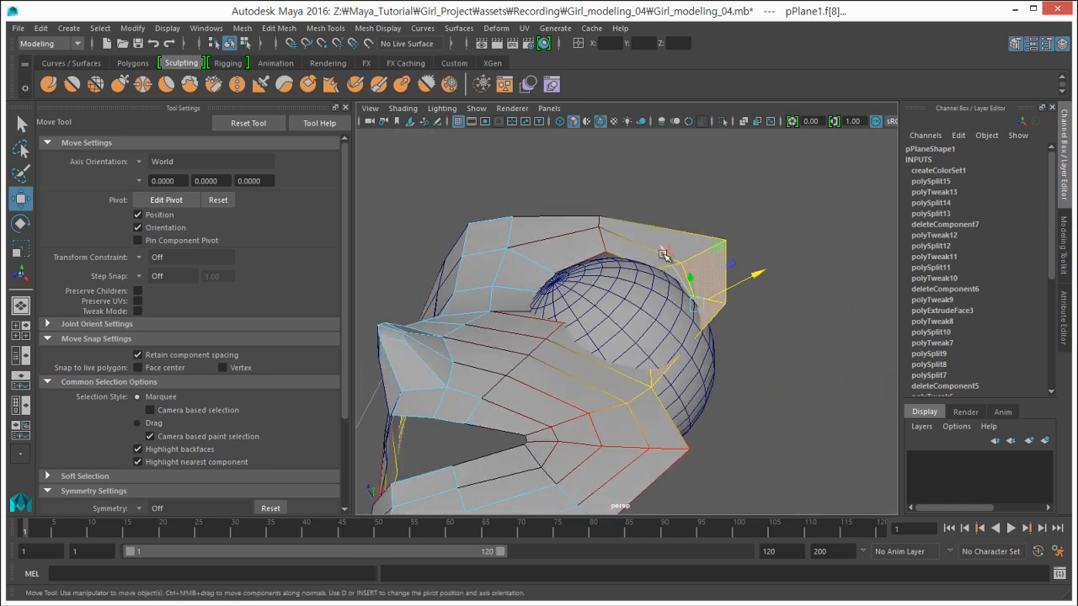
{"action": "left_click_drag", "start_coordinate": [654, 242], "coordinate": [709, 286], "text": "alt"}
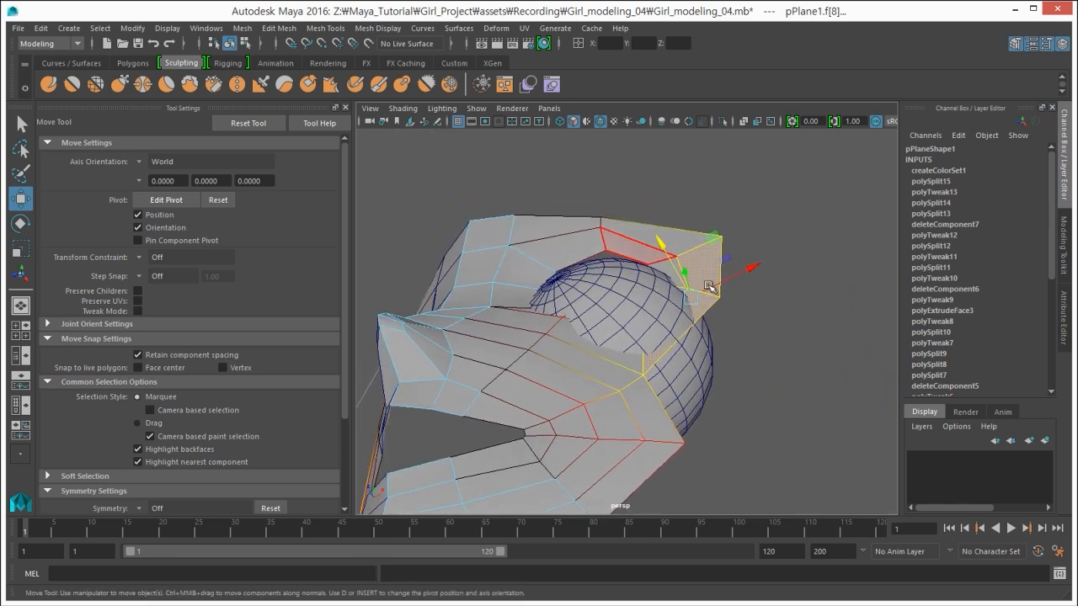
{"action": "left_click_drag", "start_coordinate": [495, 257], "coordinate": [535, 297], "text": "alt"}
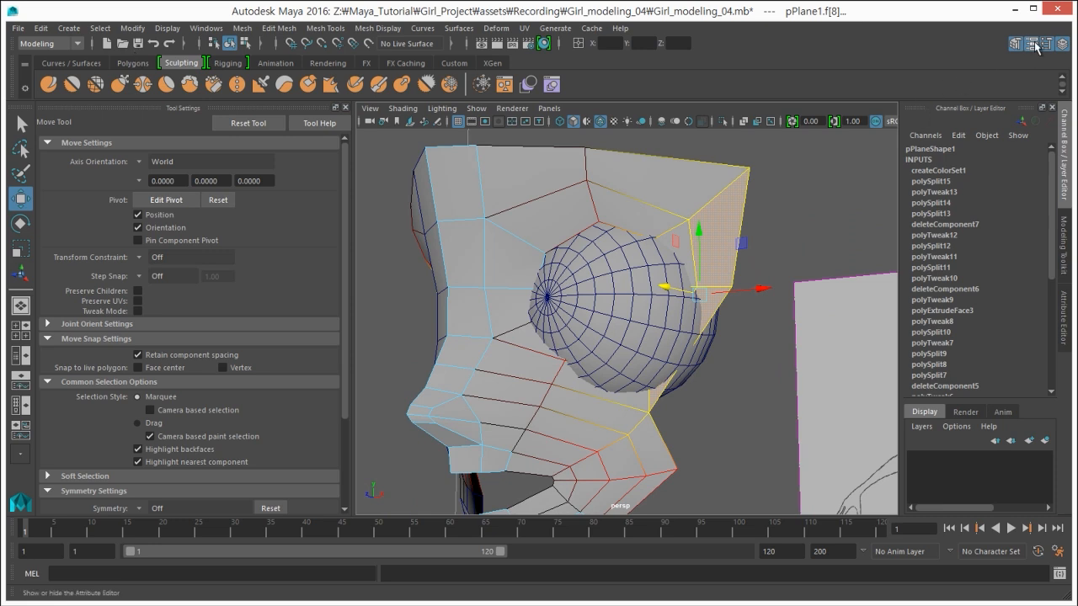
{"action": "left_click", "coordinate": [145, 164]}
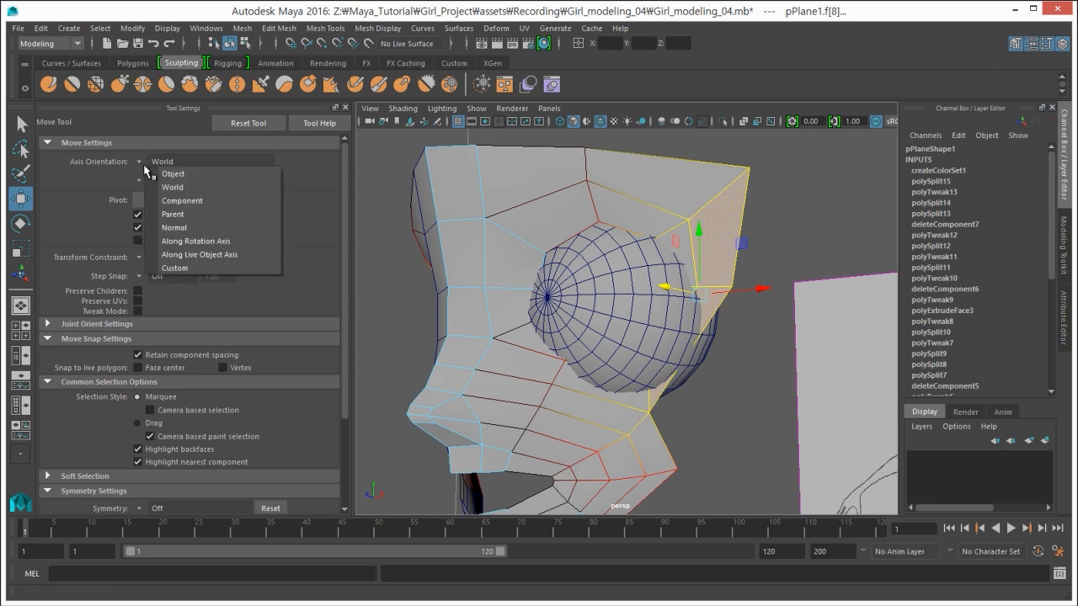
{"action": "left_click", "coordinate": [193, 200]}
Step: Move the lower outer face beside the eyeball outward along its component axis with soft selection
{"action": "left_click_drag", "start_coordinate": [667, 234], "coordinate": [637, 345], "text": "alt"}
{"action": "middle_click_drag", "start_coordinate": [659, 370], "coordinate": [623, 387]}
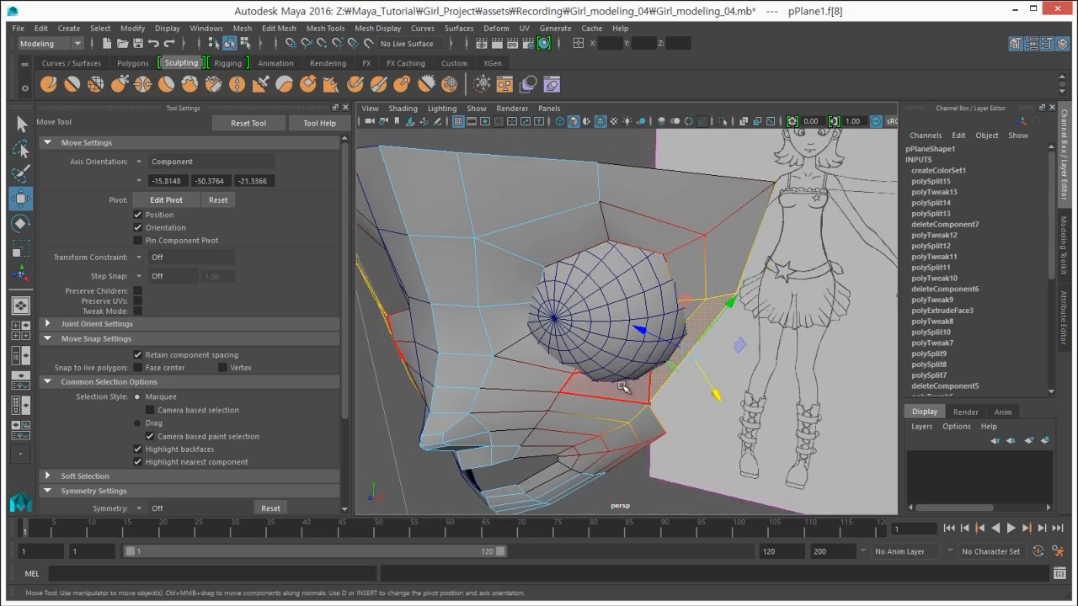
{"action": "left_click", "coordinate": [714, 391]}
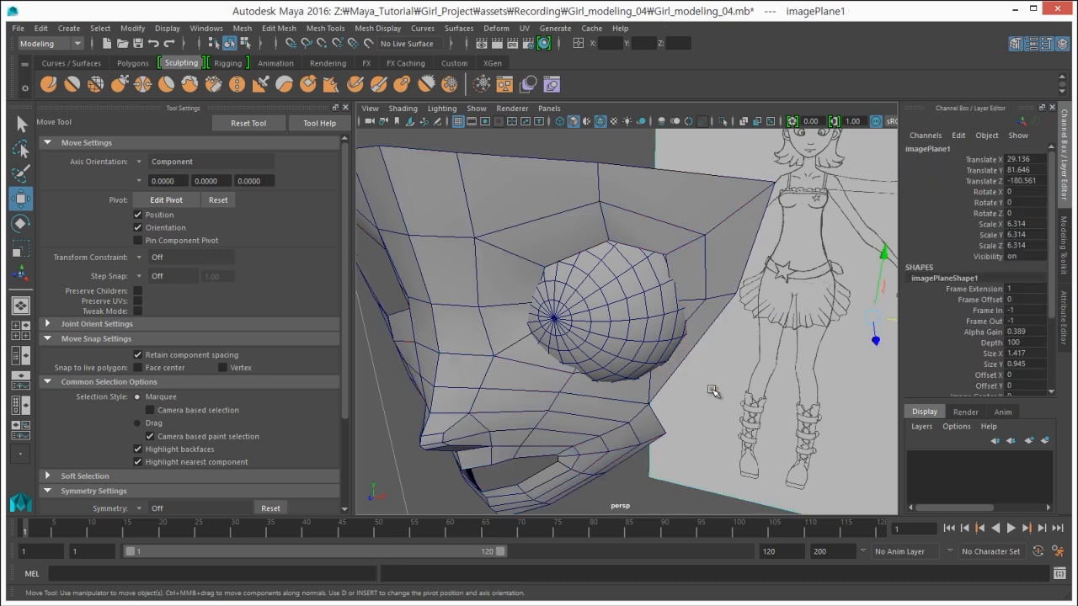
{"action": "key", "text": "ctrl+z"}
{"action": "left_click_drag", "start_coordinate": [712, 393], "coordinate": [716, 397]}
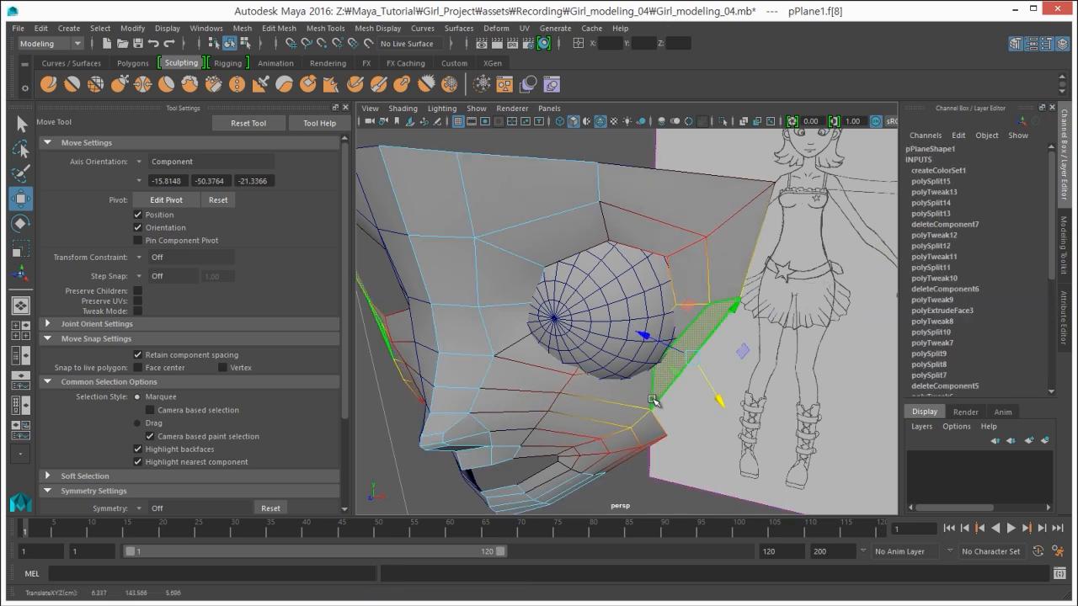
Step: Push the cheek face below the eyeball and the face at the lower outer eye rim outward around the sphere
{"action": "left_click", "coordinate": [633, 418]}
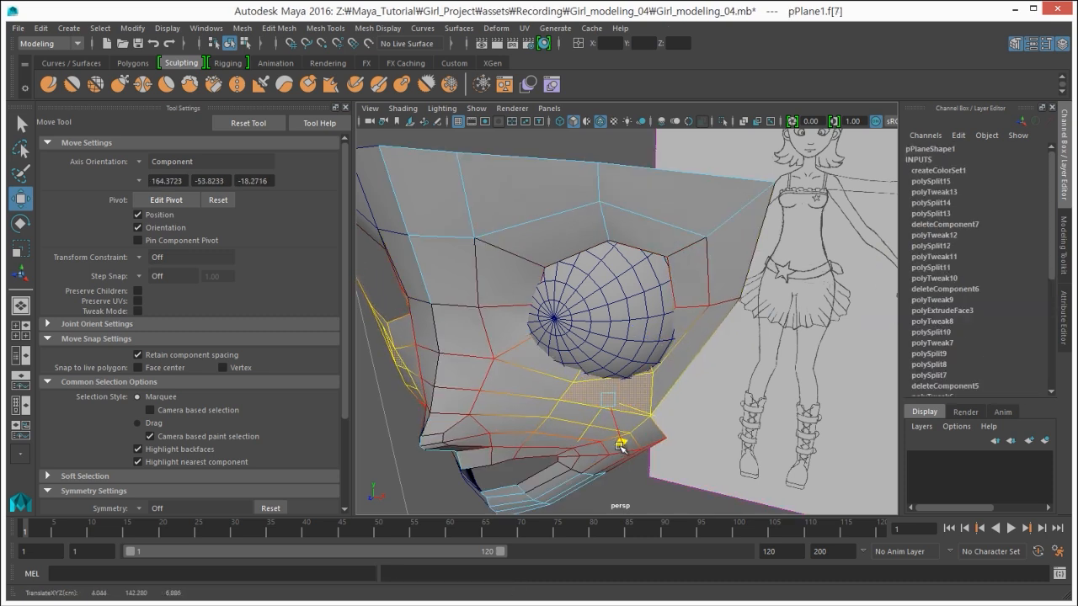
{"action": "left_click_drag", "start_coordinate": [619, 436], "coordinate": [682, 390], "text": "alt"}
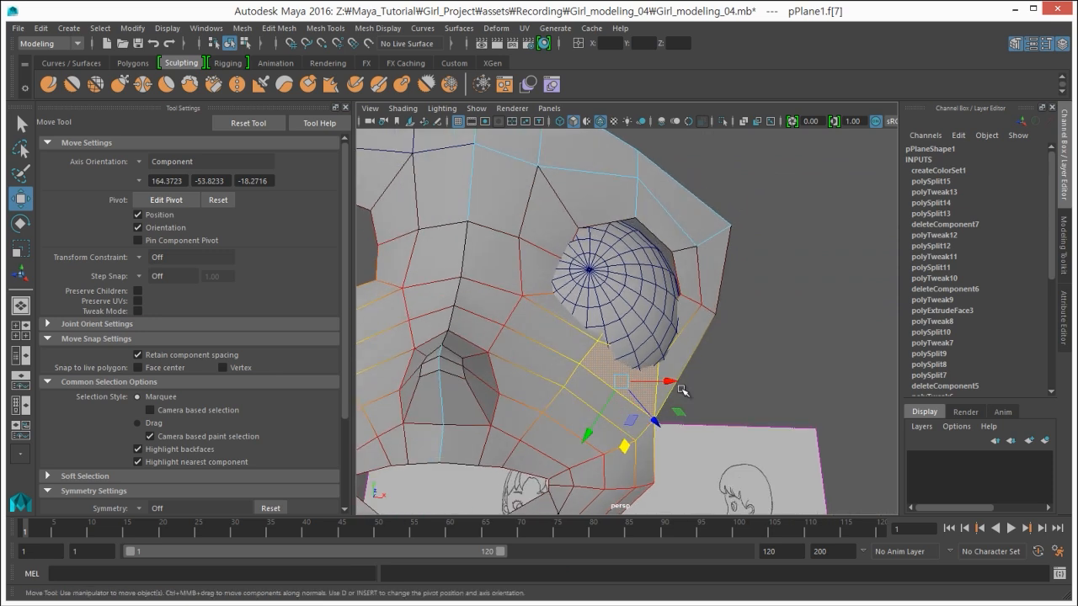
{"action": "middle_click_drag", "start_coordinate": [671, 380], "coordinate": [675, 380]}
{"action": "left_click_drag", "start_coordinate": [675, 380], "coordinate": [687, 351], "text": "alt"}
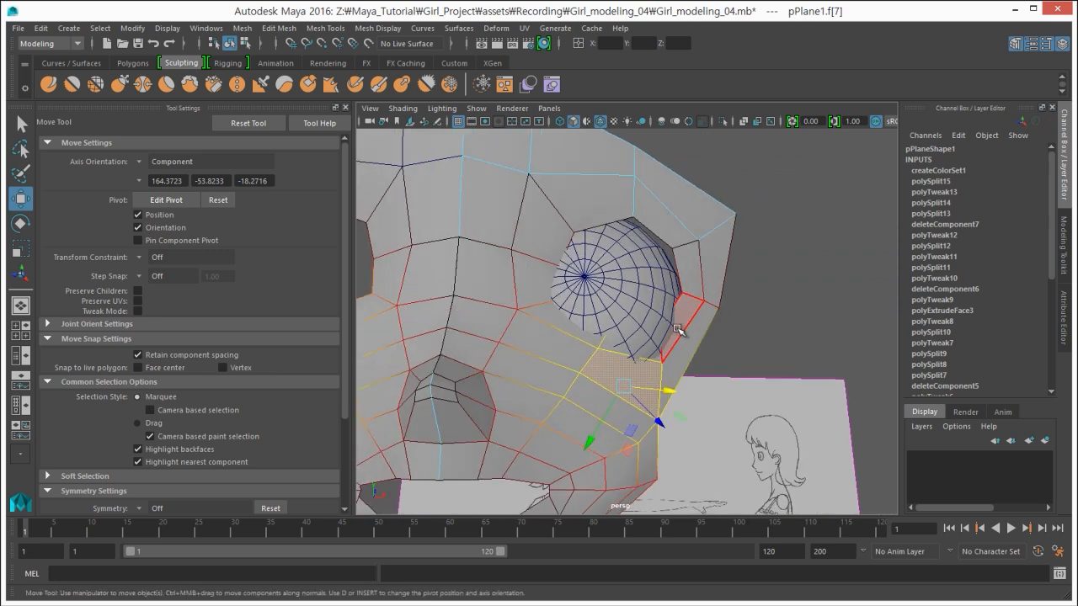
{"action": "middle_click_drag", "start_coordinate": [735, 332], "coordinate": [737, 330]}
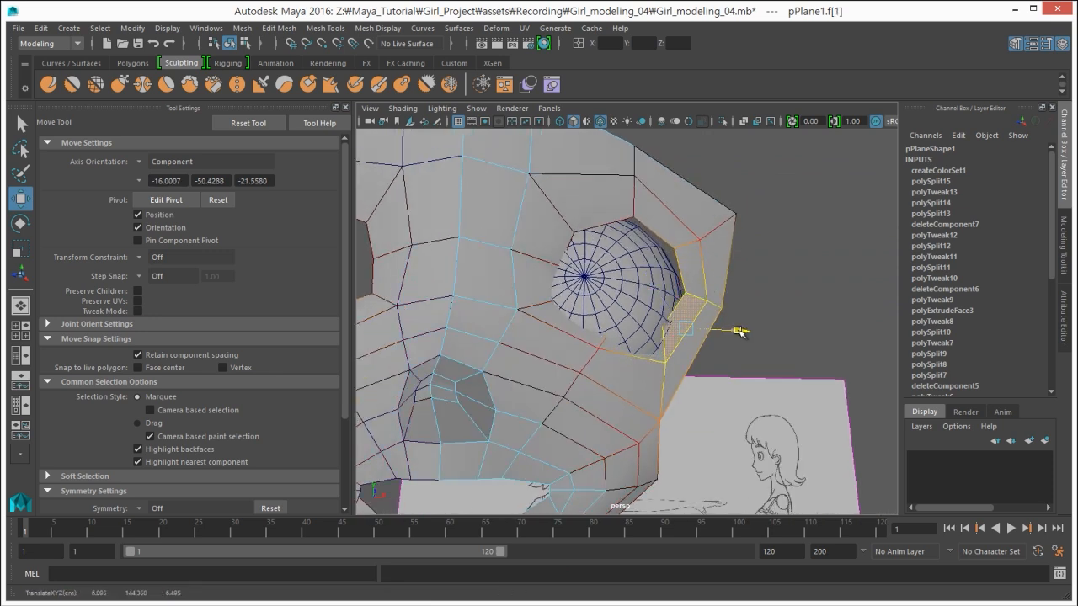
Step: Adjust the faces above the eye opening and at its outer rim along their component axes to follow the eyeball
{"action": "left_click", "coordinate": [635, 346]}
{"action": "left_click_drag", "start_coordinate": [635, 347], "coordinate": [606, 242], "text": "alt"}
{"action": "left_click", "coordinate": [653, 219]}
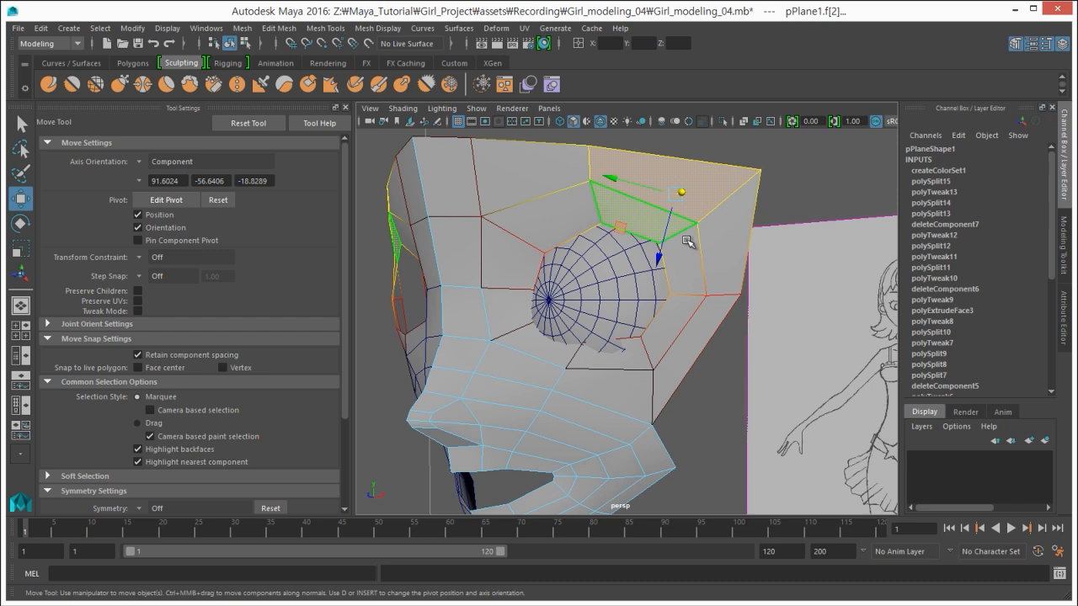
{"action": "left_click_drag", "start_coordinate": [681, 234], "coordinate": [745, 267], "text": "alt"}
{"action": "left_click_drag", "start_coordinate": [678, 283], "coordinate": [663, 317], "text": "alt"}
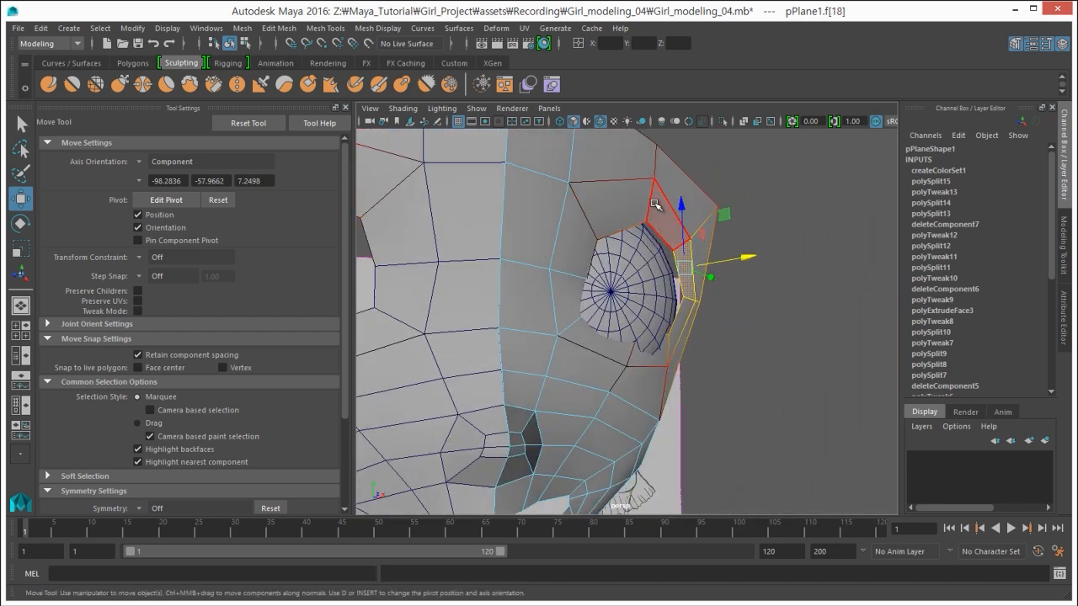
{"action": "left_click", "coordinate": [660, 210]}
{"action": "left_click_drag", "start_coordinate": [646, 228], "coordinate": [649, 193], "text": "alt"}
{"action": "left_click_drag", "start_coordinate": [731, 228], "coordinate": [562, 361]}
Step: In the side view, move the lower outer face beside the eyeball backward, away from the nose
{"action": "left_click", "coordinate": [541, 305]}
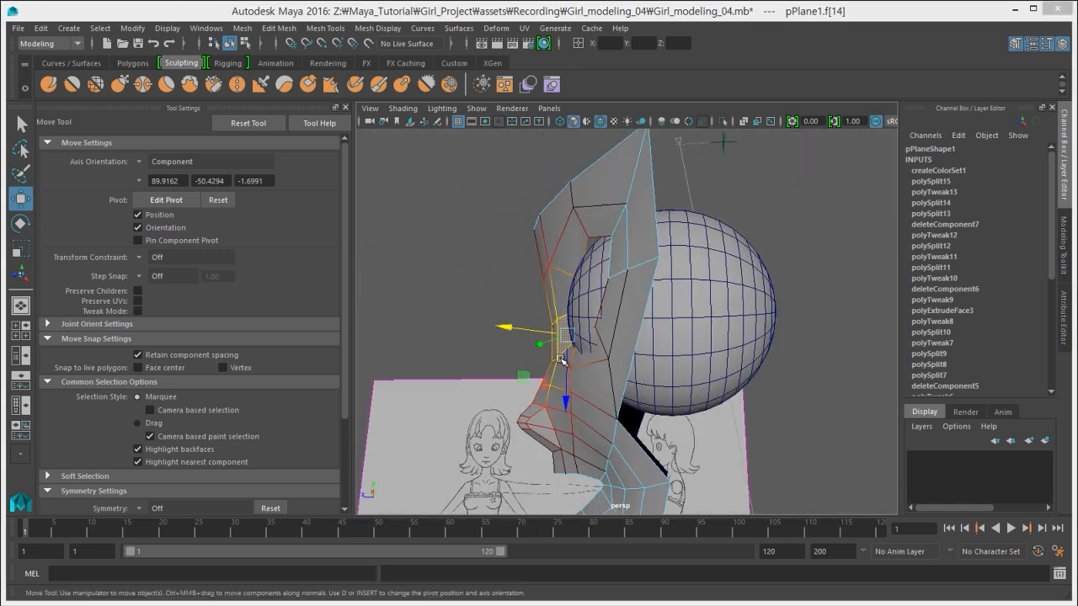
{"action": "key", "text": "space"}
{"action": "key", "text": "space"}
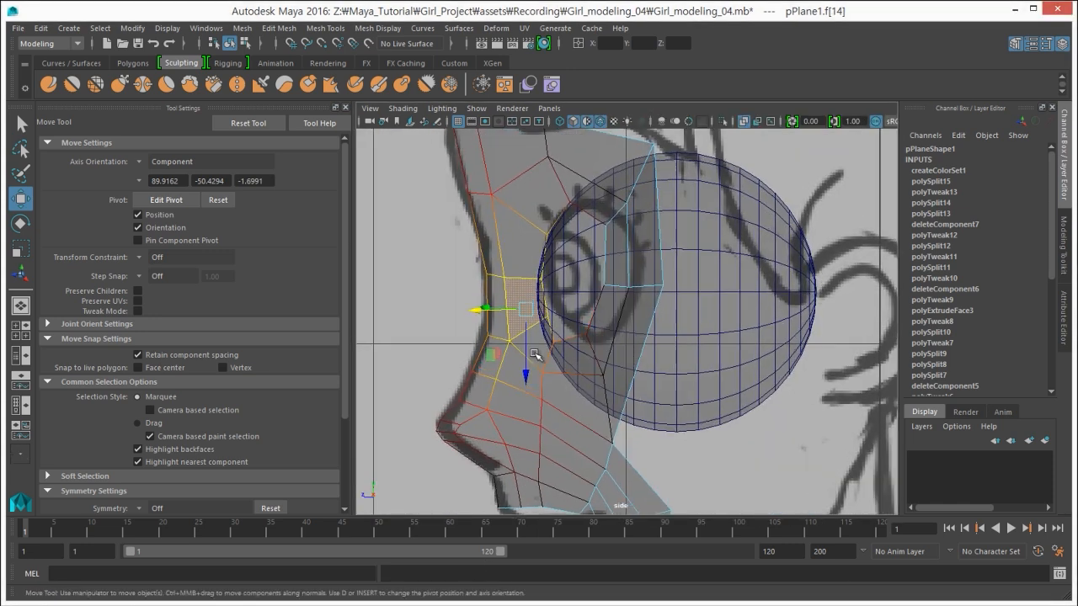
{"action": "scroll", "coordinate": [536, 349], "scroll_direction": "up", "scroll_amount": 1}
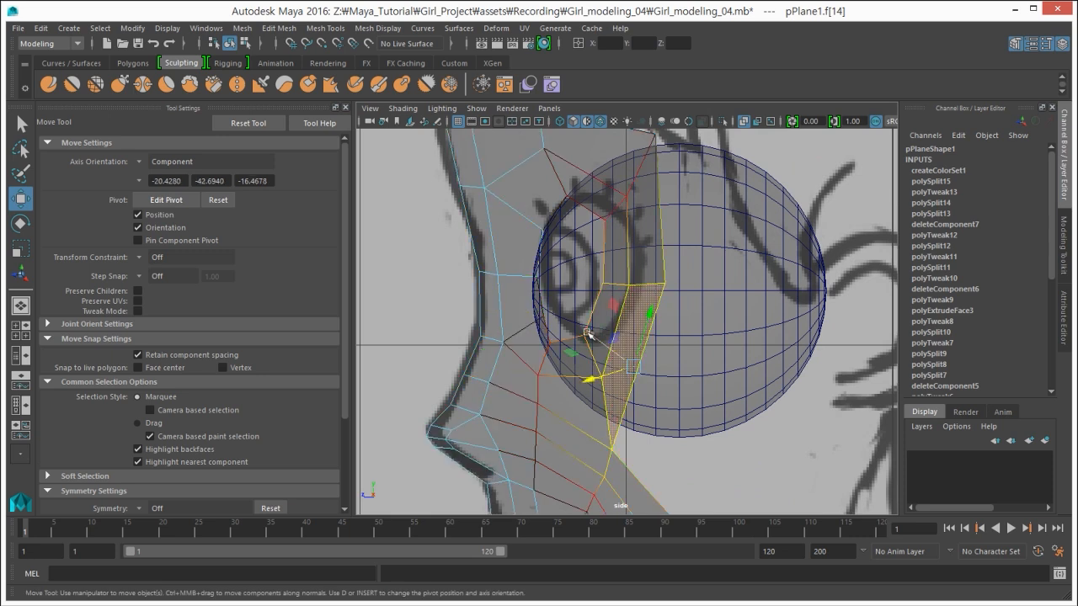
{"action": "left_click", "coordinate": [621, 354]}
{"action": "left_click_drag", "start_coordinate": [633, 365], "coordinate": [655, 368]}
Step: In the side view, shift the face under the inner eye corner slightly back and up, and return to the perspective view
{"action": "left_click", "coordinate": [542, 352]}
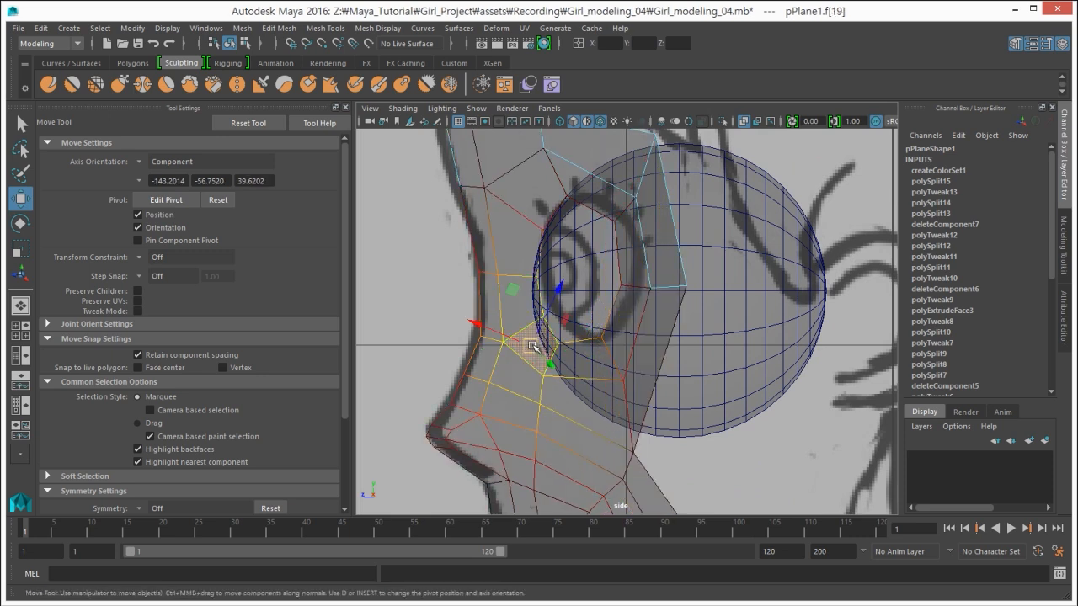
{"action": "mouse_move", "coordinate": [533, 346]}
{"action": "left_mouse_down"}
{"action": "mouse_move", "coordinate": [430, 356]}
{"action": "mouse_move", "coordinate": [537, 342]}
{"action": "left_mouse_up"}
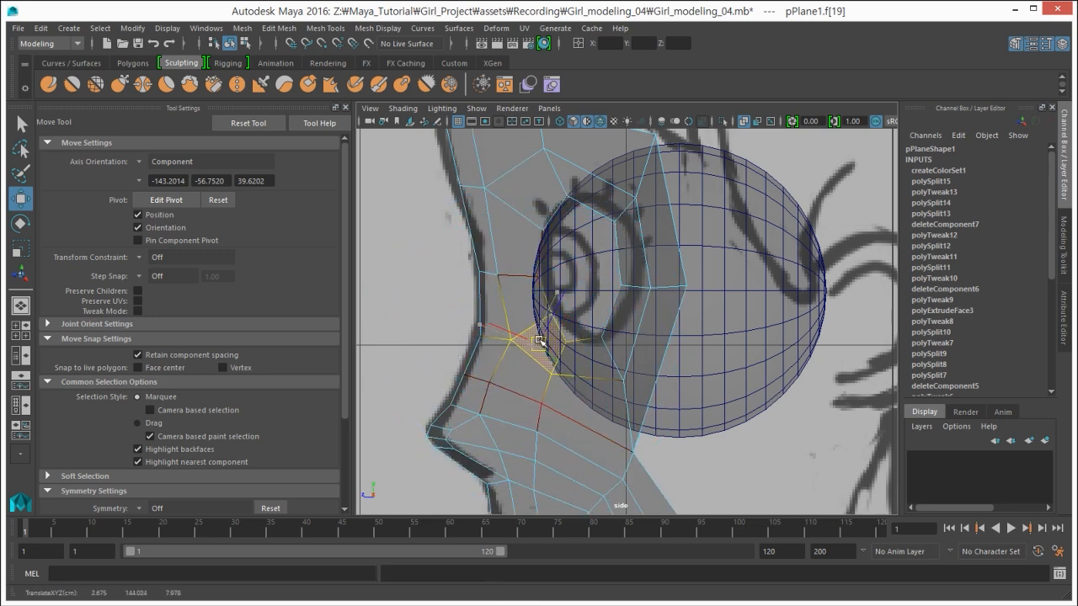
{"action": "key", "text": "space"}
{"action": "key", "text": "space"}
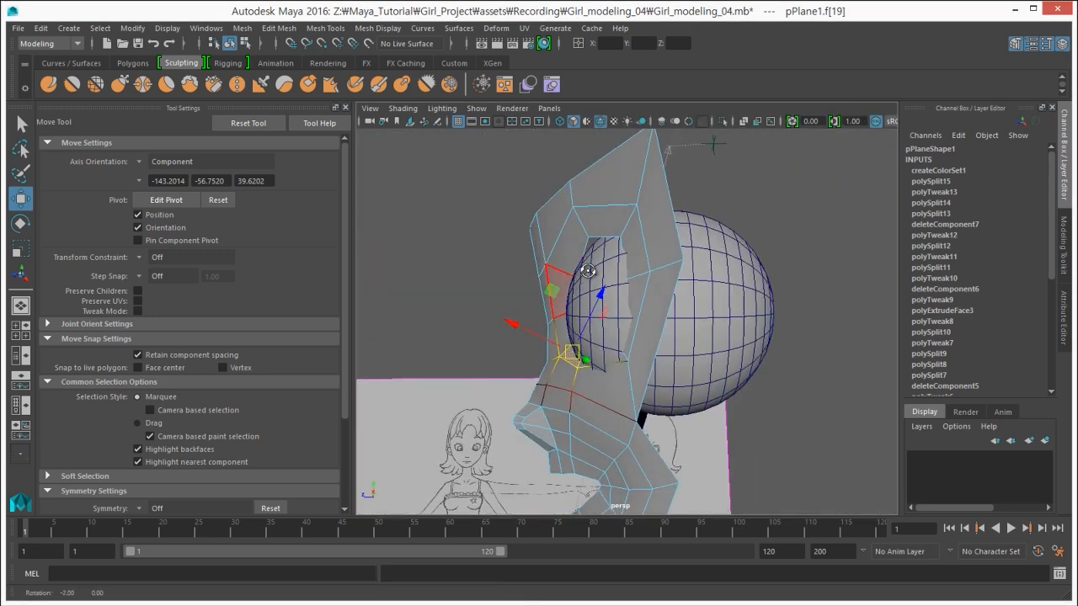
Step: Widen the soft selection falloff and move the lower outer face beside the eyeball outward
{"action": "left_click_drag", "start_coordinate": [588, 270], "coordinate": [650, 279], "text": "alt"}
{"action": "left_click_drag", "start_coordinate": [563, 290], "coordinate": [630, 304], "text": "alt"}
{"action": "left_click", "coordinate": [684, 346]}
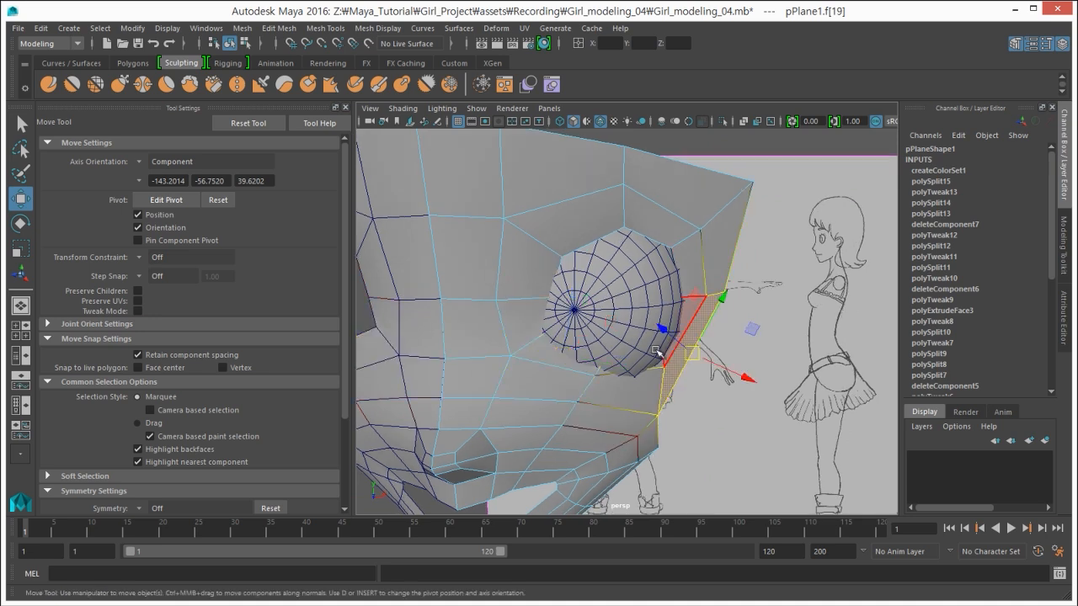
{"action": "left_click_drag", "start_coordinate": [656, 351], "coordinate": [708, 368], "text": "alt"}
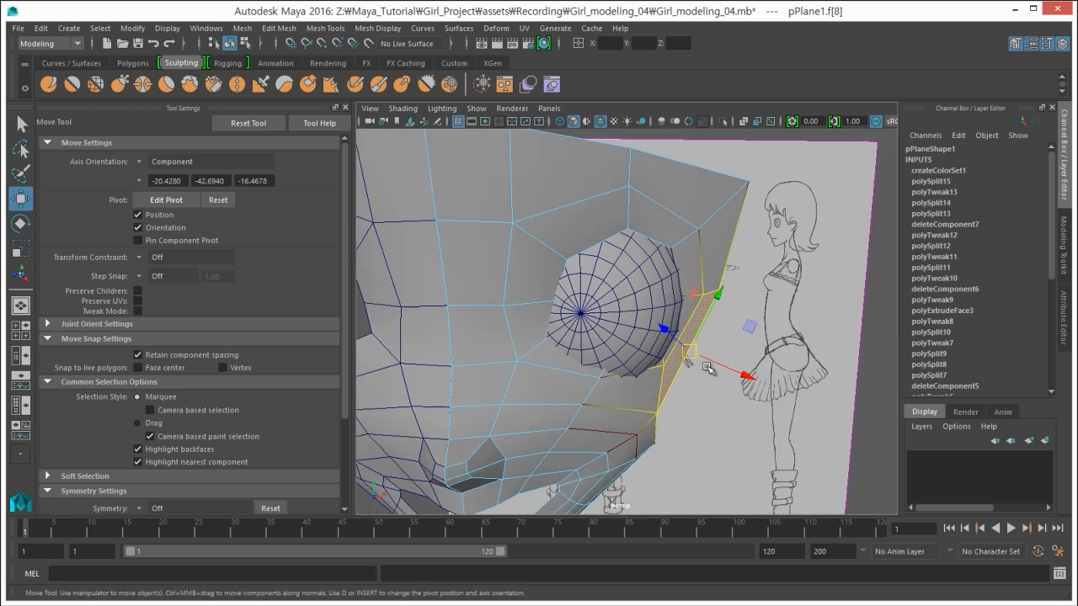
{"action": "middle_click_drag", "start_coordinate": [742, 373], "coordinate": [747, 376]}
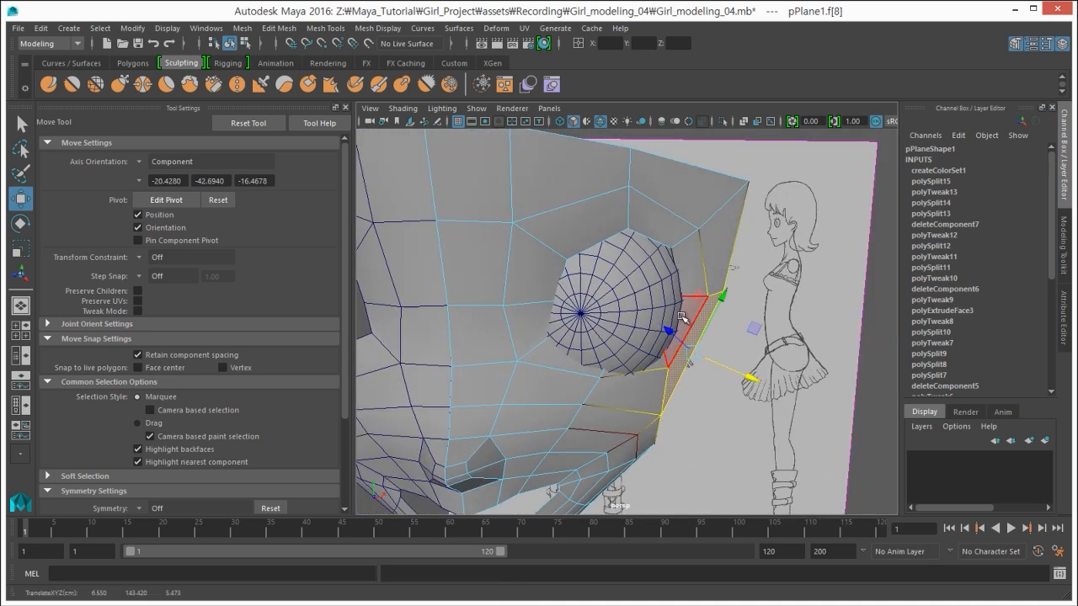
{"action": "key", "text": "ctrl+z"}
{"action": "key", "text": "b"}
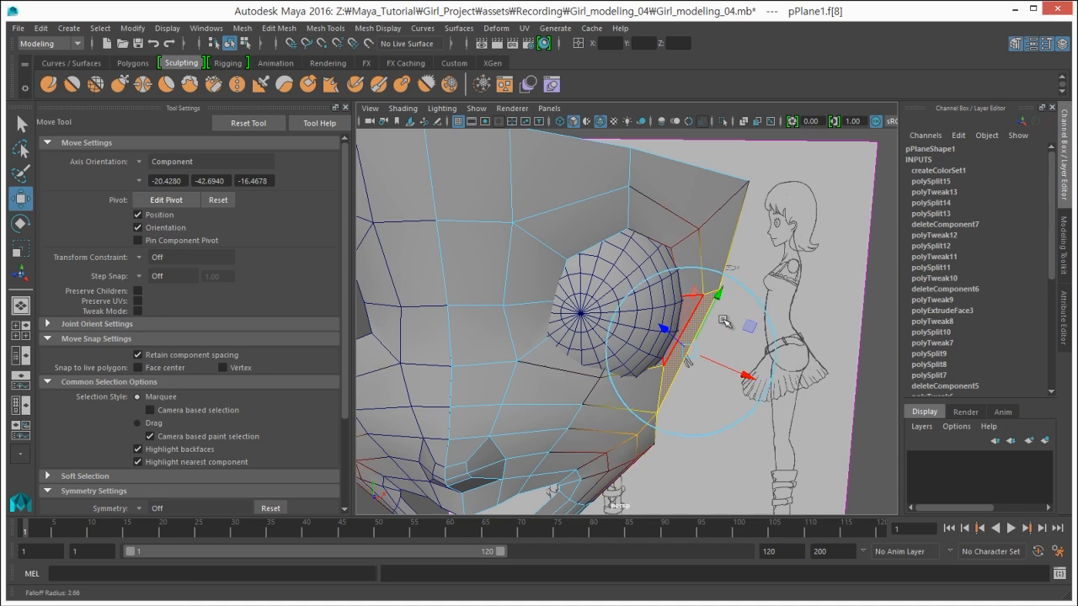
{"action": "middle_click_drag", "start_coordinate": [742, 373], "coordinate": [746, 374]}
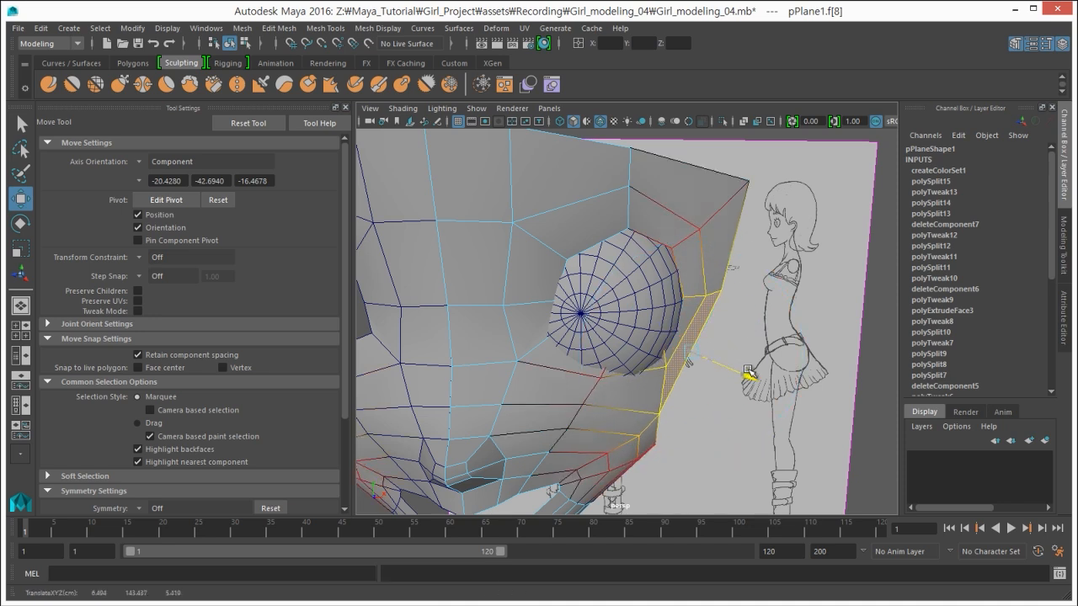
Step: Adjust the falloff radius and move the face at the lower outer eye rim outward from the eyeball
{"action": "middle_click_drag", "start_coordinate": [702, 318], "coordinate": [687, 333]}
{"action": "key", "text": "b"}
{"action": "left_click_drag", "start_coordinate": [664, 317], "coordinate": [701, 310]}
{"action": "left_click_drag", "start_coordinate": [733, 350], "coordinate": [735, 350]}
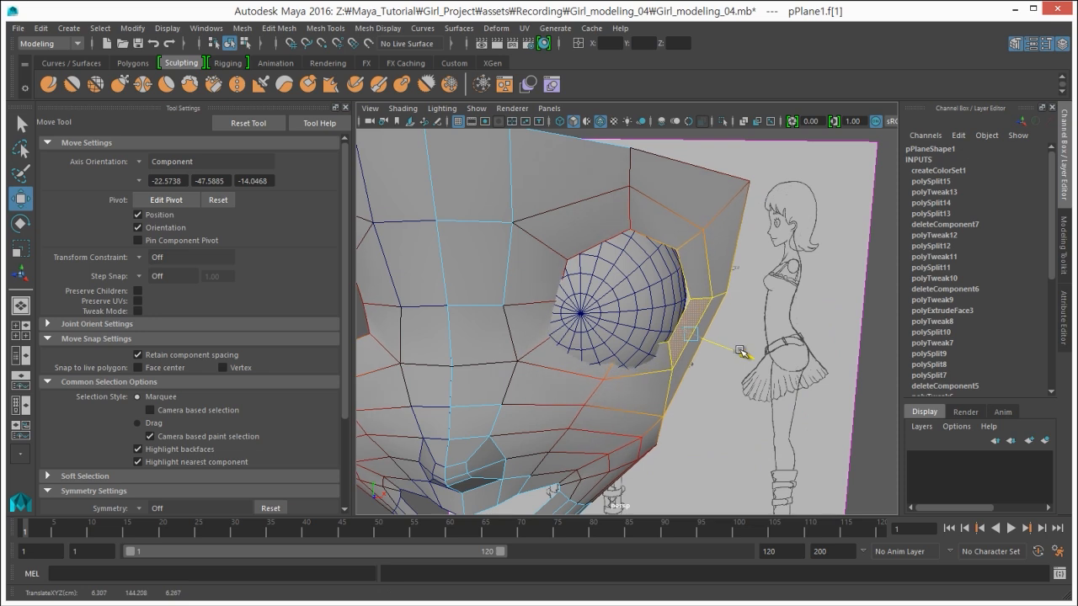
Step: Move the cheek face directly below the eyeball outward with soft selection
{"action": "left_click", "coordinate": [626, 391]}
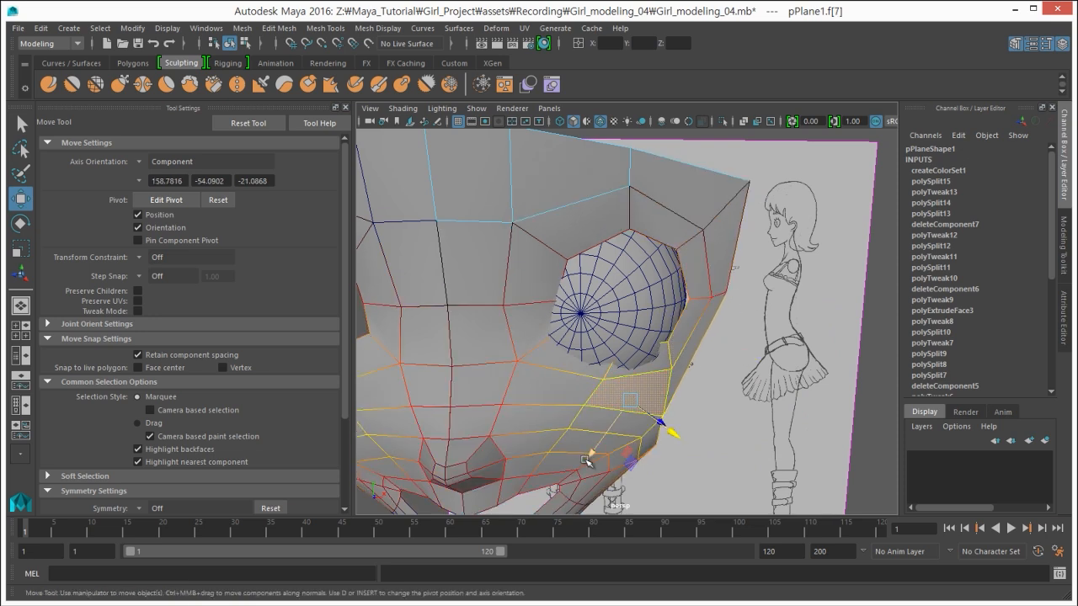
{"action": "left_click_drag", "start_coordinate": [595, 409], "coordinate": [537, 404], "text": "alt"}
{"action": "left_click", "coordinate": [559, 383]}
Step: Return to object mode, clear the selection and check the whole face shape
{"action": "left_click_drag", "start_coordinate": [457, 345], "coordinate": [486, 301], "text": "alt"}
{"action": "right_click_drag", "start_coordinate": [486, 301], "coordinate": [380, 241], "text": "alt"}
{"action": "left_click", "coordinate": [463, 323]}
{"action": "mouse_move", "coordinate": [606, 324]}
{"action": "left_mouse_down", "text": "alt"}
{"action": "mouse_move", "coordinate": [496, 346]}
{"action": "mouse_move", "coordinate": [601, 329]}
{"action": "left_mouse_up", "text": "alt"}
{"action": "key", "text": "F8"}
{"action": "left_click", "coordinate": [489, 331]}
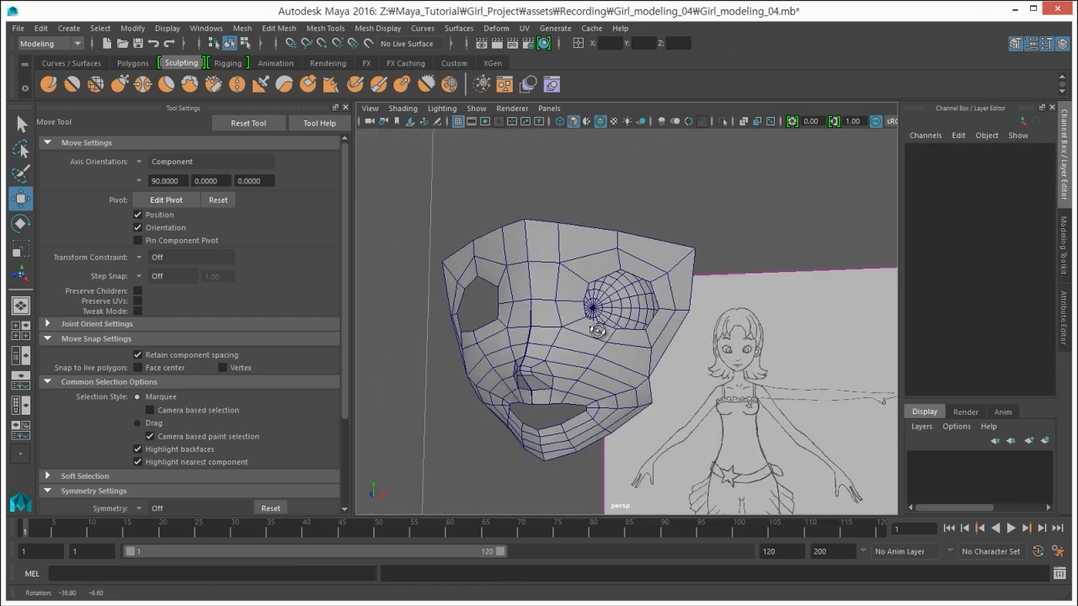
Step: In the front view, move the two lower vertices of the eye opening inward onto the drawn lower eyelid line
{"action": "right_click_drag", "start_coordinate": [601, 329], "coordinate": [562, 344], "text": "alt"}
{"action": "left_click", "coordinate": [562, 345]}
{"action": "left_click_drag", "start_coordinate": [562, 345], "coordinate": [606, 311], "text": "alt"}
{"action": "left_click", "coordinate": [606, 305]}
{"action": "key", "text": "space"}
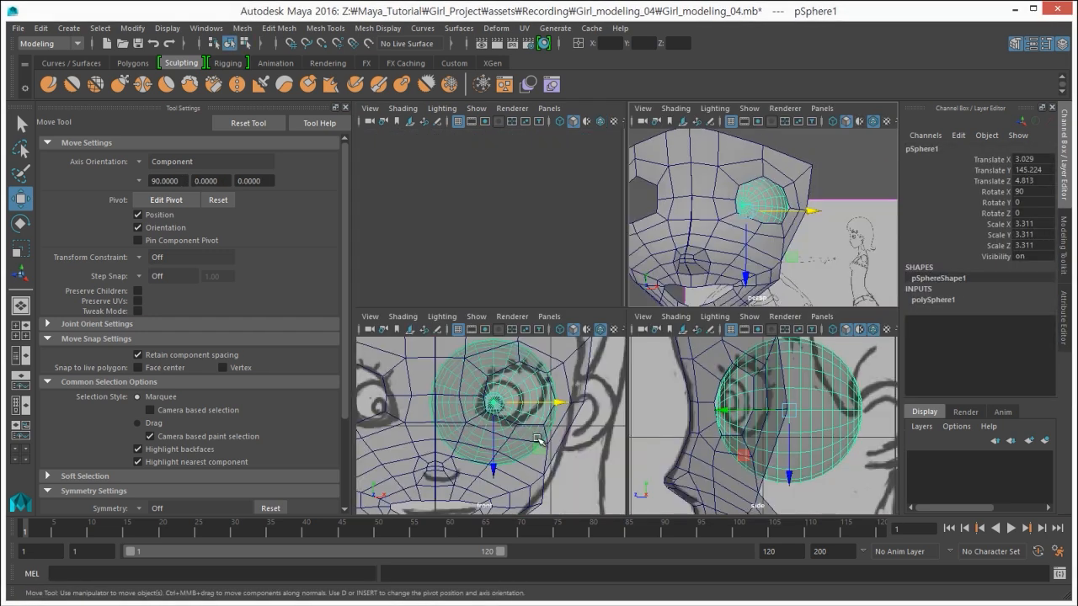
{"action": "key", "text": "space"}
{"action": "left_click", "coordinate": [488, 412]}
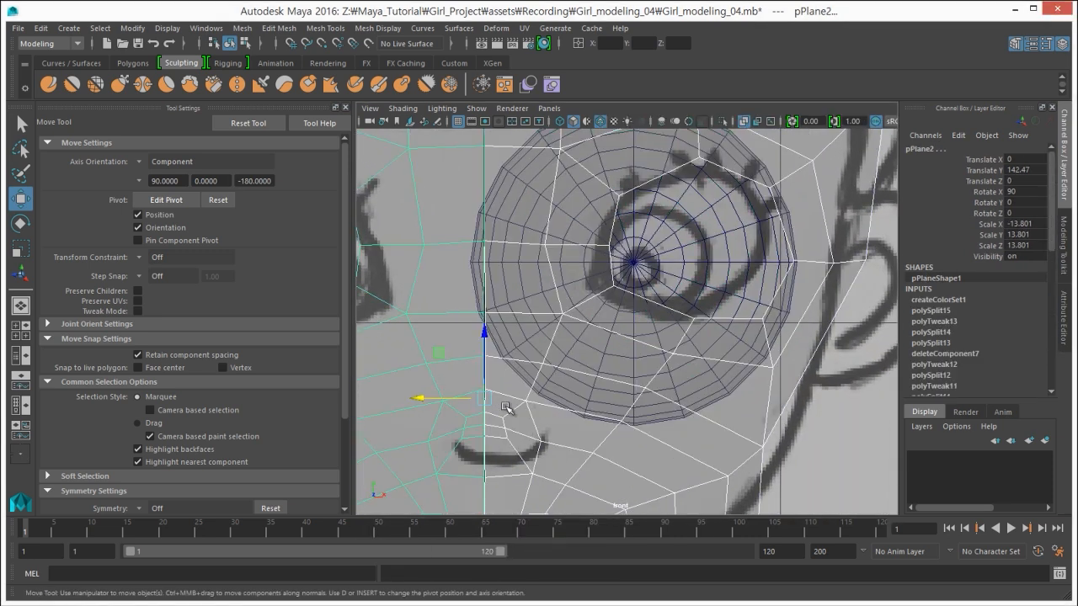
{"action": "scroll", "coordinate": [577, 326], "scroll_direction": "down", "scroll_amount": 2}
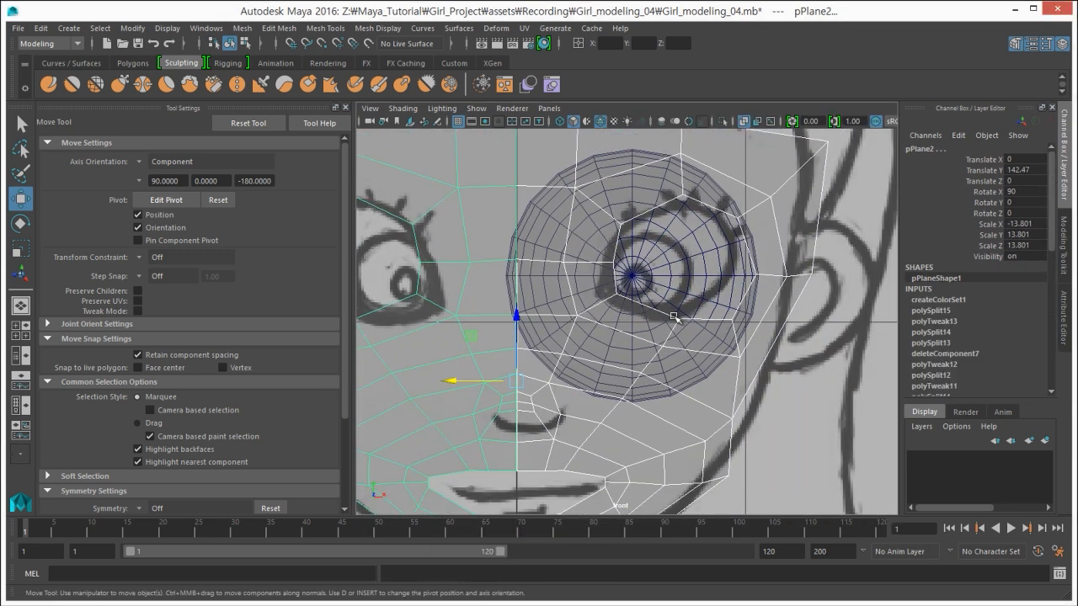
{"action": "right_click_drag", "start_coordinate": [674, 316], "coordinate": [623, 309]}
{"action": "left_click", "coordinate": [729, 320]}
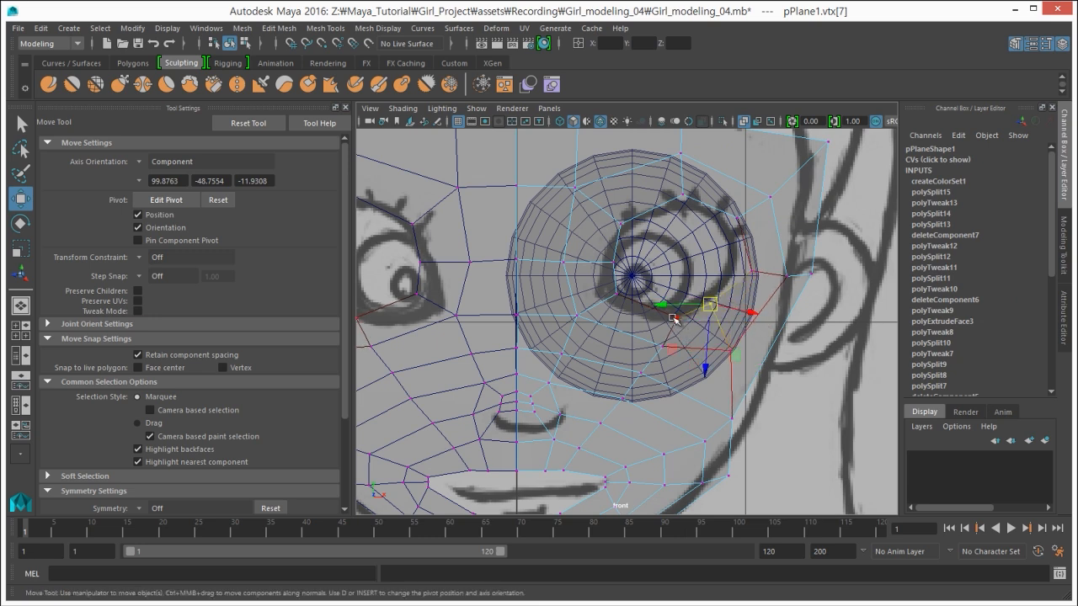
{"action": "left_click", "coordinate": [675, 316]}
{"action": "left_click_drag", "start_coordinate": [674, 316], "coordinate": [663, 317]}
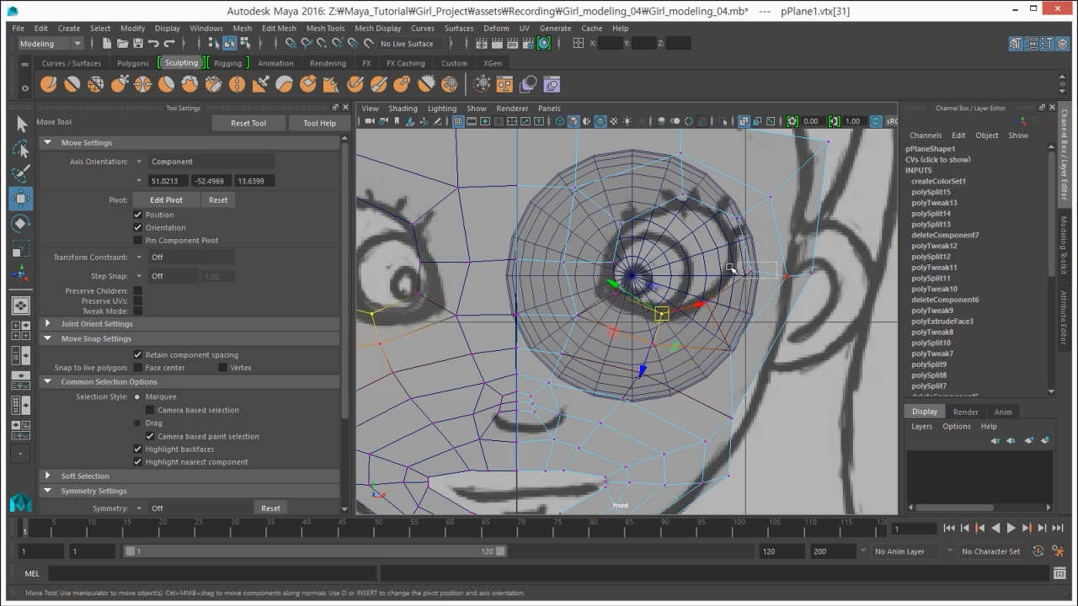
Step: Move the outer corner and upper outer vertices of the eye opening onto the drawn eye outline, and select the top vertex
{"action": "left_click_drag", "start_coordinate": [738, 263], "coordinate": [758, 281]}
{"action": "left_click_drag", "start_coordinate": [750, 272], "coordinate": [733, 277]}
{"action": "left_click_drag", "start_coordinate": [720, 203], "coordinate": [734, 231]}
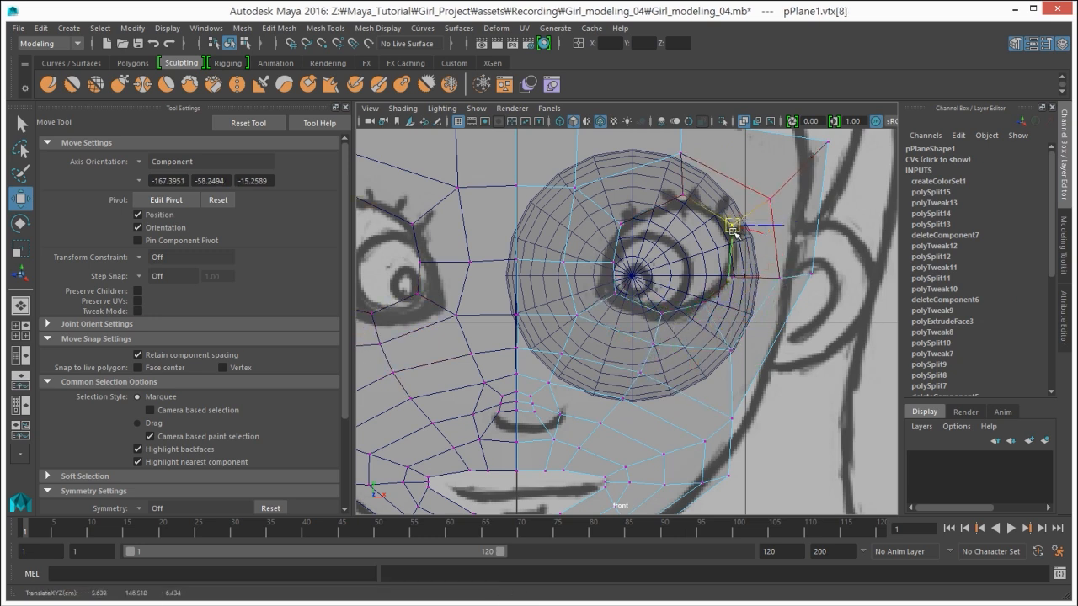
{"action": "left_click", "coordinate": [664, 177]}
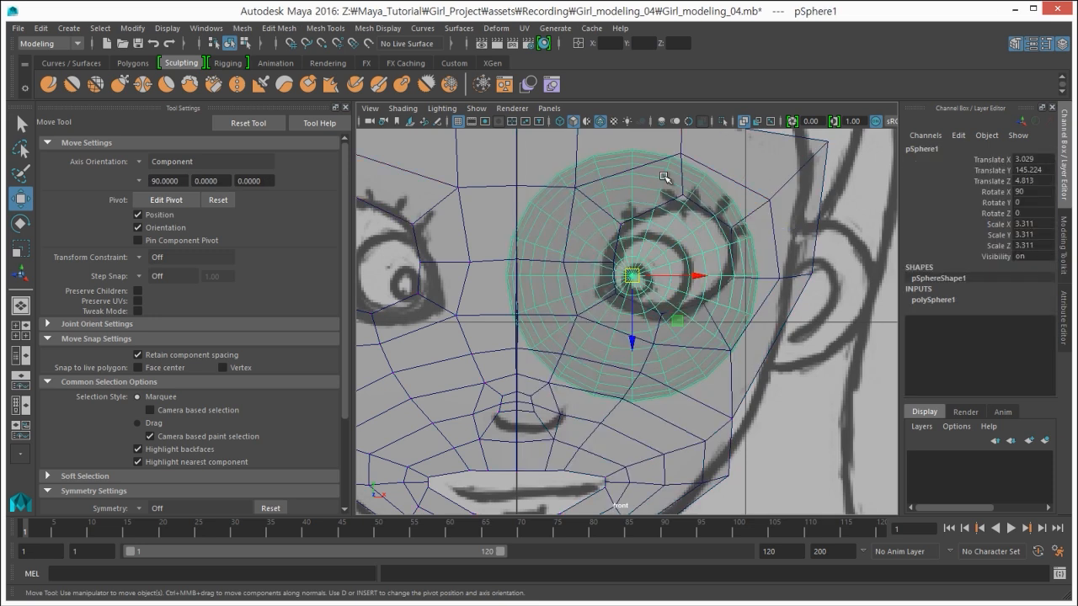
{"action": "left_click", "coordinate": [677, 158]}
{"action": "right_click_drag", "start_coordinate": [677, 155], "coordinate": [645, 182]}
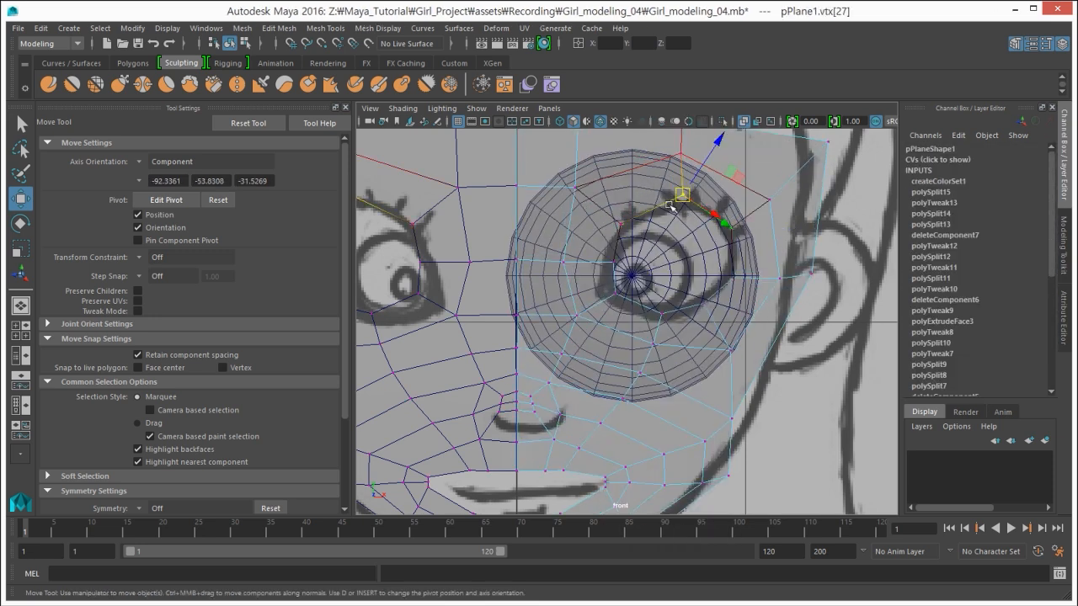
Step: Return to the perspective view and select the mesh face at the outer rim of the eye opening
{"action": "key", "text": "space"}
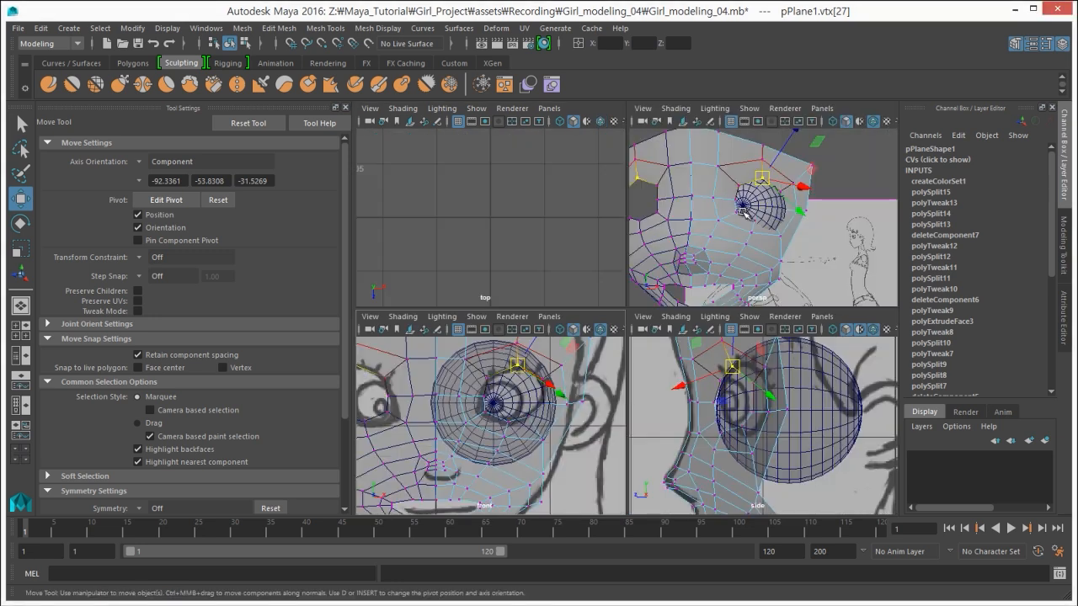
{"action": "key", "text": "space"}
{"action": "left_click_drag", "start_coordinate": [638, 256], "coordinate": [601, 347], "text": "alt"}
{"action": "key", "text": "F8"}
{"action": "right_click_drag", "start_coordinate": [626, 291], "coordinate": [627, 329]}
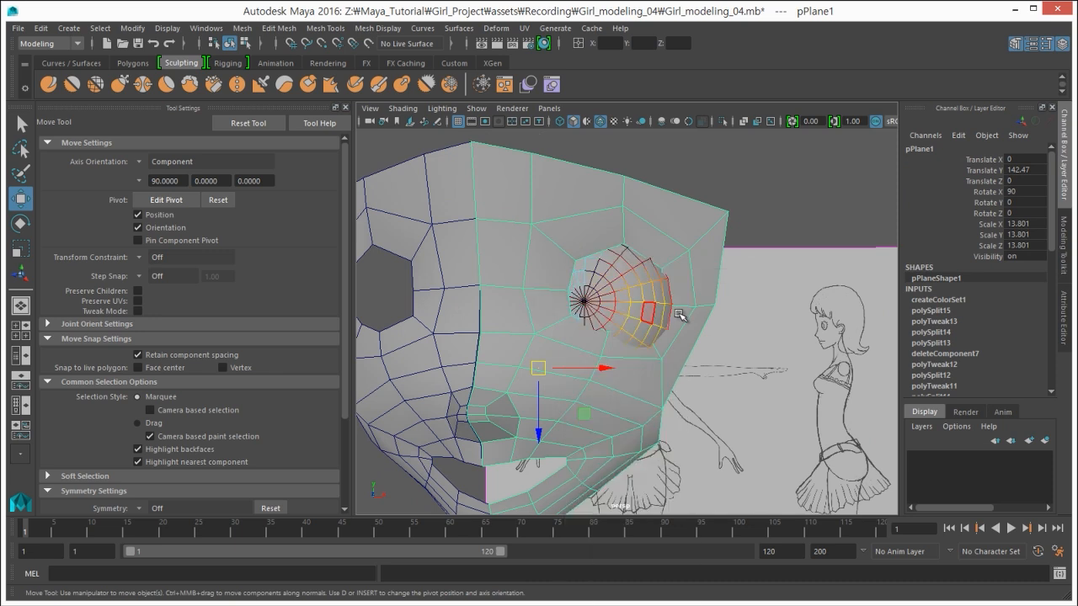
{"action": "left_click", "coordinate": [683, 297]}
{"action": "right_click_drag", "start_coordinate": [681, 281], "coordinate": [683, 318]}
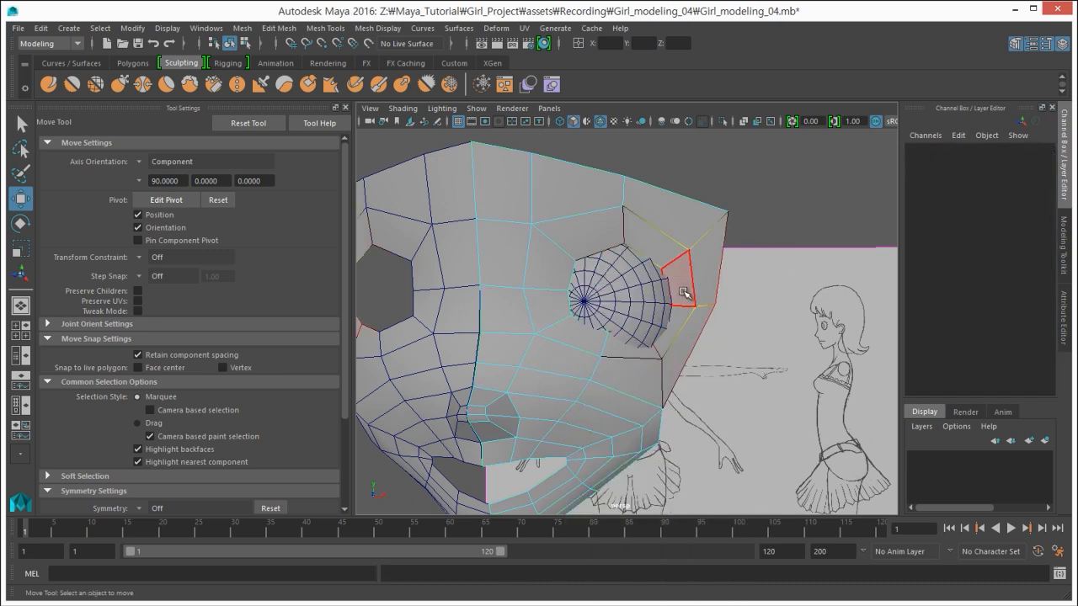
{"action": "left_click", "coordinate": [684, 293]}
Step: Select the eyeball sphere and adjust its uniform scale slightly
{"action": "left_click_drag", "start_coordinate": [684, 293], "coordinate": [564, 239], "text": "alt"}
{"action": "left_click", "coordinate": [605, 321]}
{"action": "key", "text": "r"}
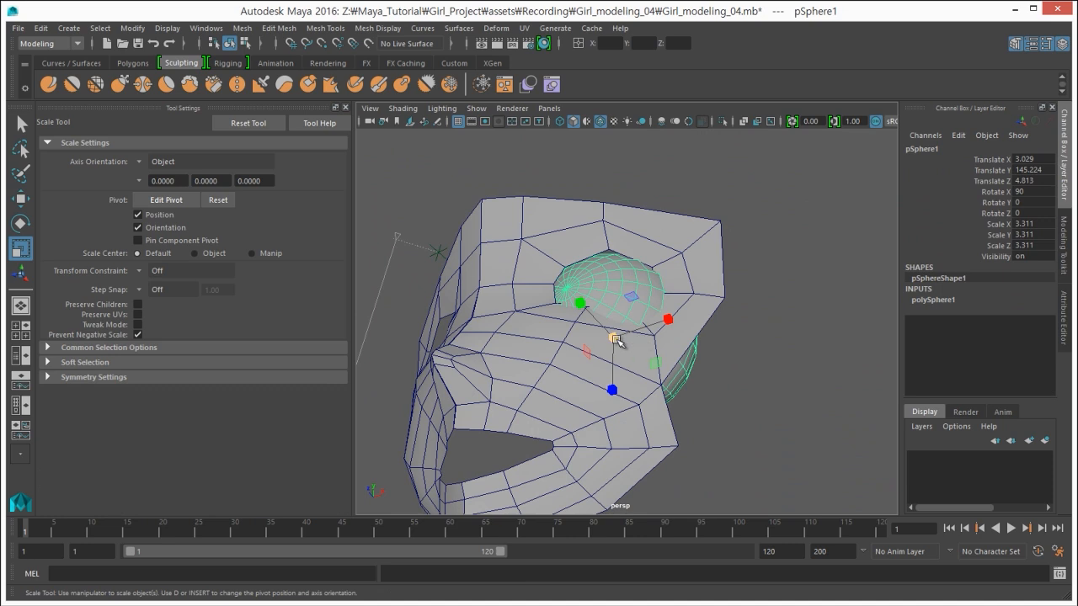
{"action": "mouse_move", "coordinate": [617, 340]}
{"action": "left_mouse_down"}
{"action": "mouse_move", "coordinate": [552, 379]}
{"action": "mouse_move", "coordinate": [633, 339]}
{"action": "left_mouse_up"}
Step: Select the face at the lower outer eye rim, and the one beside the outer corner, with the Move tool active
{"action": "left_click", "coordinate": [659, 326]}
{"action": "right_click_drag", "start_coordinate": [660, 326], "coordinate": [660, 361]}
{"action": "left_click", "coordinate": [662, 279]}
{"action": "left_click", "coordinate": [662, 323]}
{"action": "mouse_move", "coordinate": [578, 336]}
{"action": "left_mouse_down", "text": "alt"}
{"action": "mouse_move", "coordinate": [557, 375]}
{"action": "mouse_move", "coordinate": [543, 347]}
{"action": "mouse_move", "coordinate": [701, 330]}
{"action": "left_mouse_up", "text": "alt"}
{"action": "key", "text": "w"}
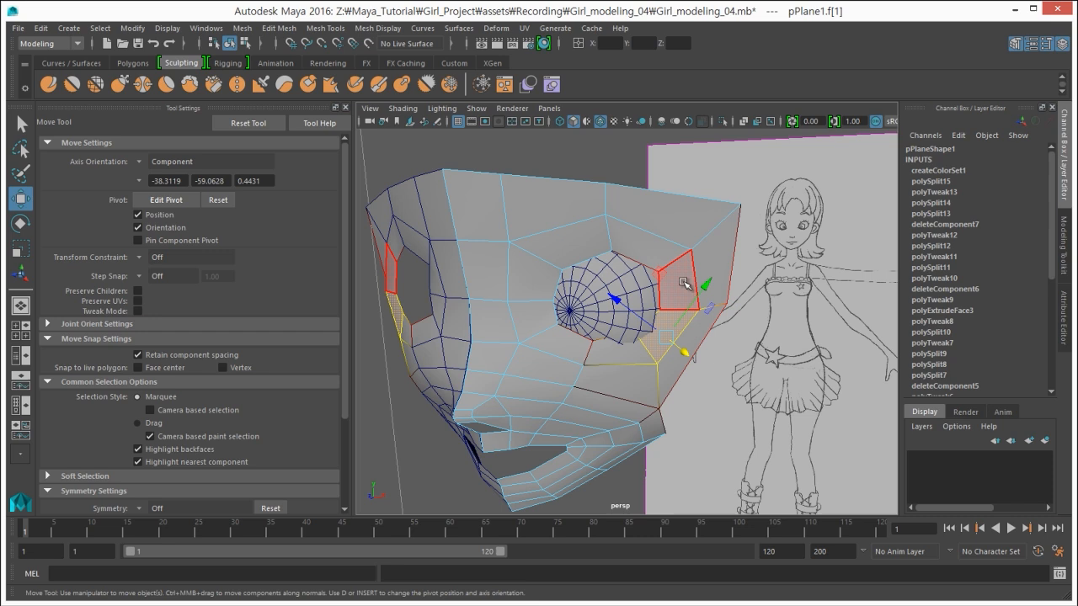
{"action": "left_click", "coordinate": [683, 282]}
{"action": "left_click_drag", "start_coordinate": [680, 287], "coordinate": [616, 335], "text": "alt"}
Step: Set the Move tool's axis orientation to Object, adjust the face directly below the eye opening, and clear the selection
{"action": "left_click", "coordinate": [141, 162]}
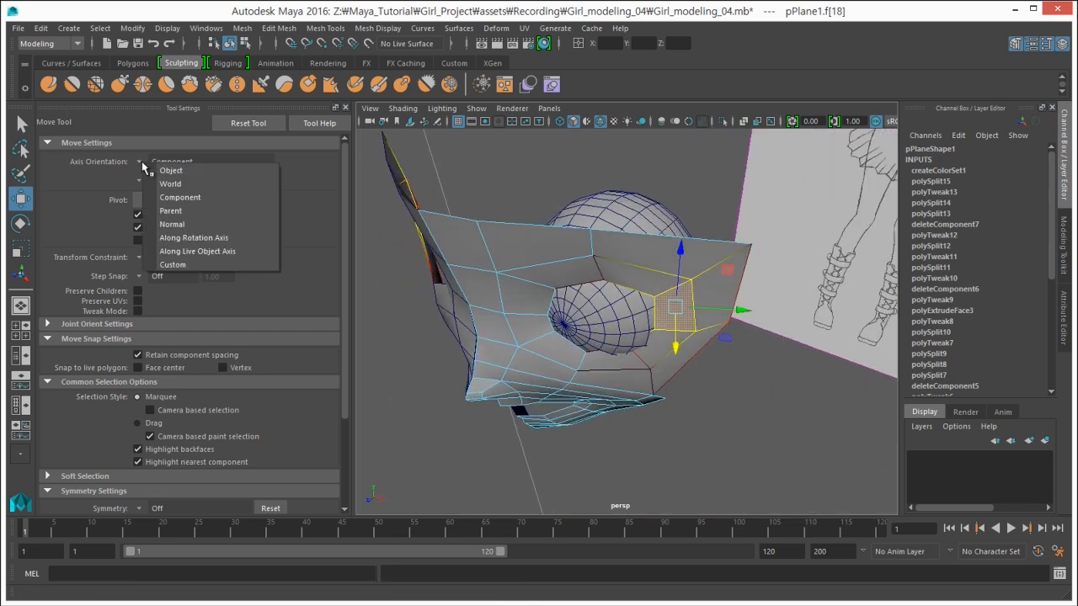
{"action": "left_click", "coordinate": [171, 170]}
{"action": "left_click_drag", "start_coordinate": [513, 324], "coordinate": [589, 335], "text": "alt"}
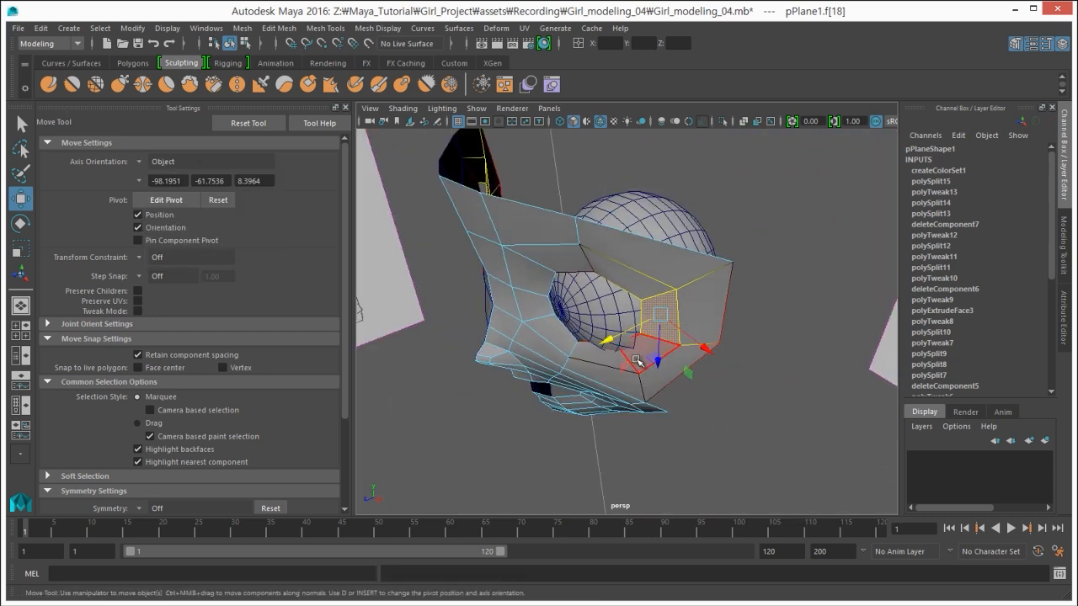
{"action": "left_click", "coordinate": [610, 360]}
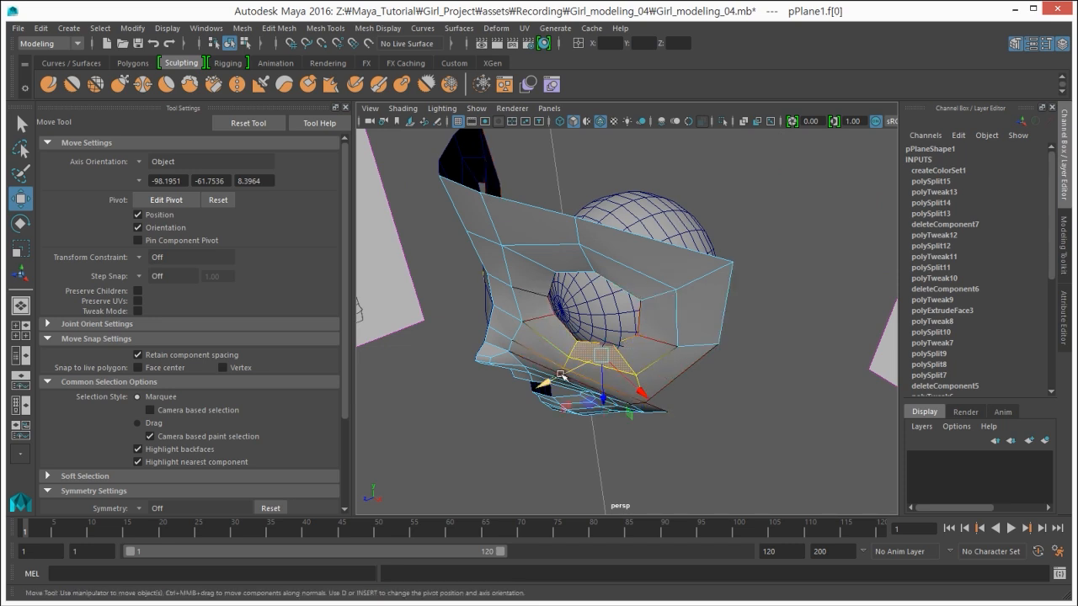
{"action": "left_click", "coordinate": [545, 376]}
{"action": "left_click_drag", "start_coordinate": [542, 380], "coordinate": [651, 307], "text": "alt"}
{"action": "left_click", "coordinate": [530, 143]}
{"action": "left_click_drag", "start_coordinate": [532, 176], "coordinate": [547, 197], "text": "alt"}
{"action": "right_click_drag", "start_coordinate": [548, 198], "coordinate": [488, 223], "text": "alt"}
{"action": "left_click_drag", "start_coordinate": [489, 224], "coordinate": [517, 300], "text": "alt"}
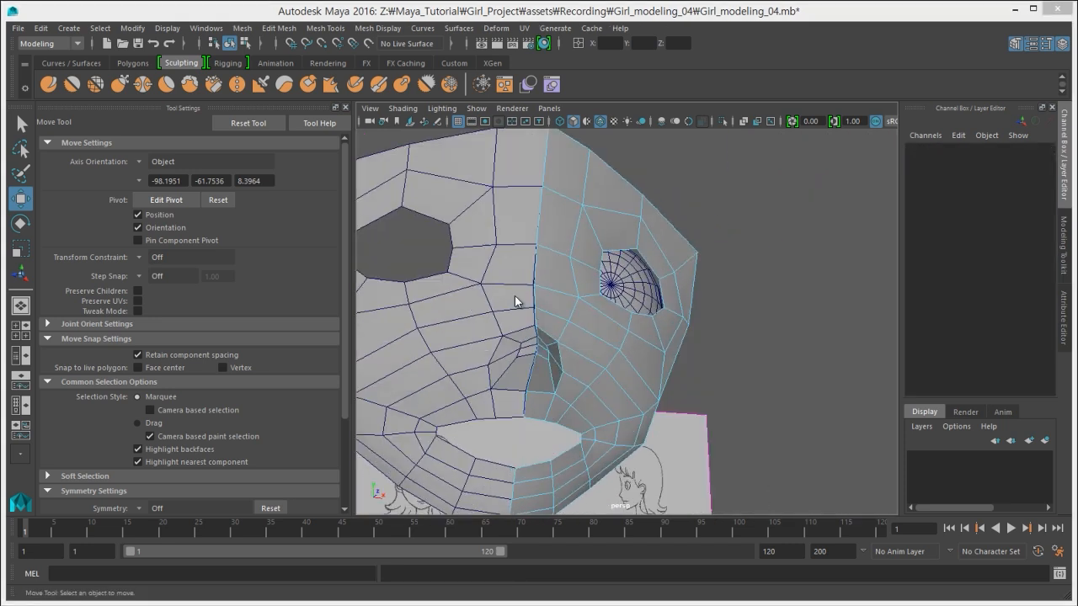
Step: In the front view, move the lower inner corner vertex of the eye opening out to the drawn inner eye corner
{"action": "key", "text": "space"}
{"action": "key", "text": "space"}
{"action": "right_click_drag", "start_coordinate": [633, 367], "coordinate": [636, 365], "text": "alt"}
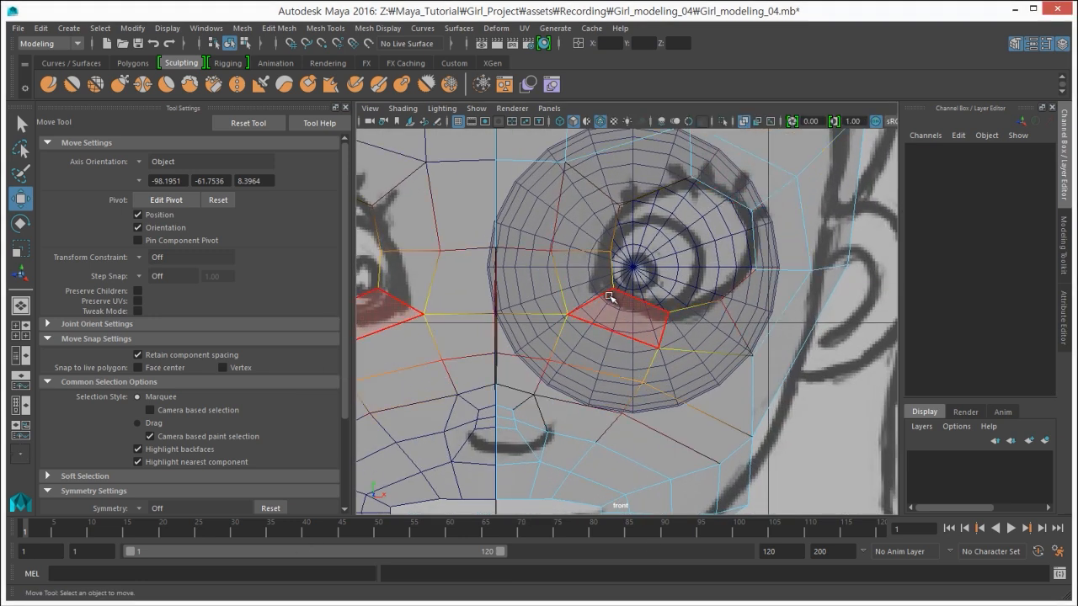
{"action": "right_click_drag", "start_coordinate": [613, 295], "coordinate": [596, 273]}
{"action": "left_click", "coordinate": [612, 293]}
{"action": "left_click_drag", "start_coordinate": [613, 292], "coordinate": [607, 300]}
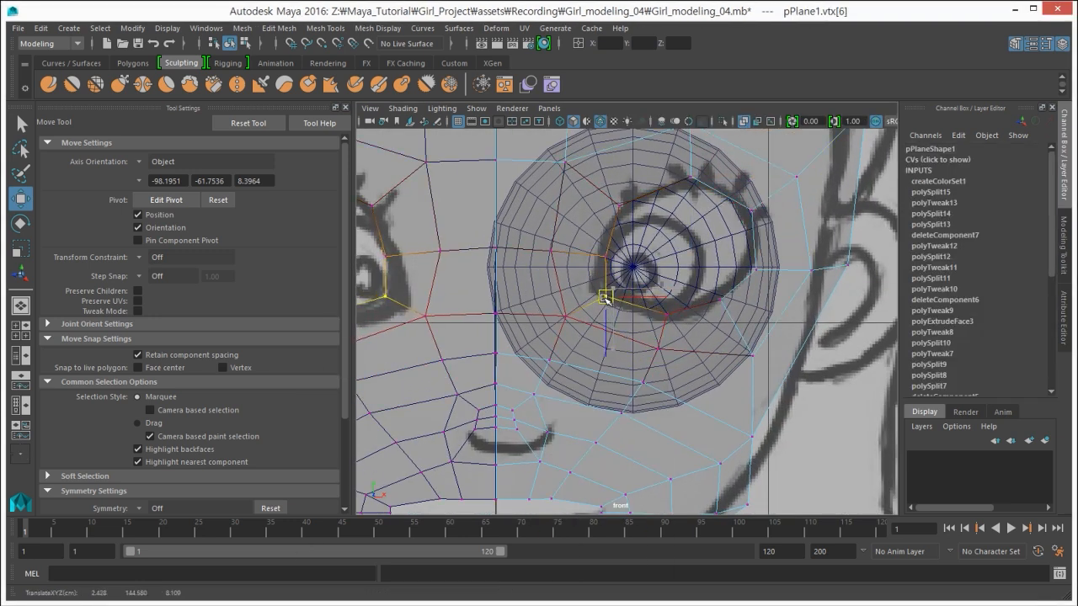
Step: Move the inner side, upper inner, top and bottom vertices of the eye opening onto the drawn eye outline
{"action": "left_click", "coordinate": [601, 257]}
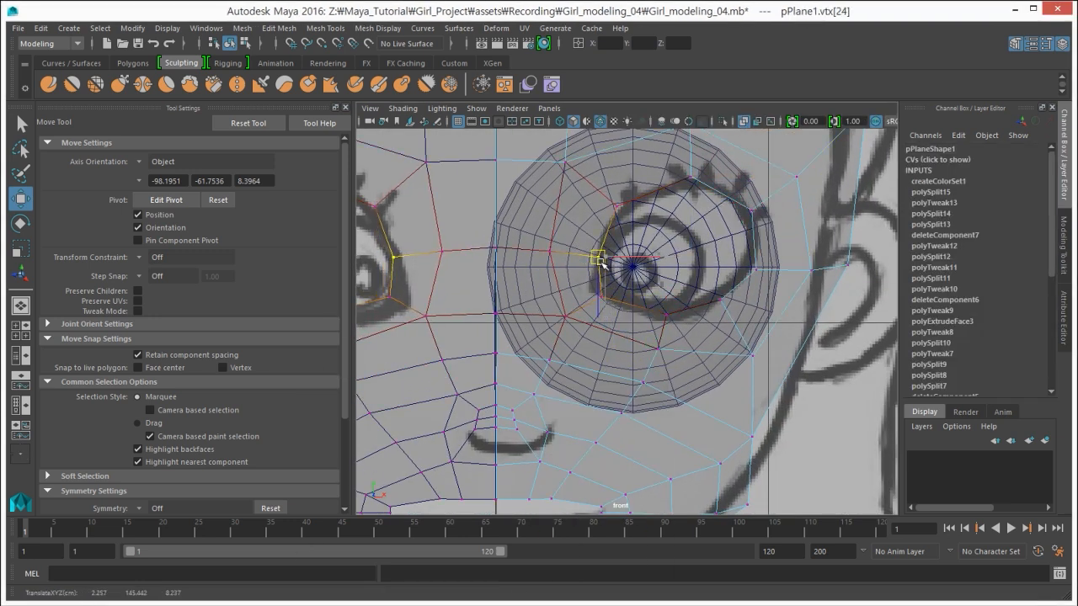
{"action": "left_click", "coordinate": [613, 214]}
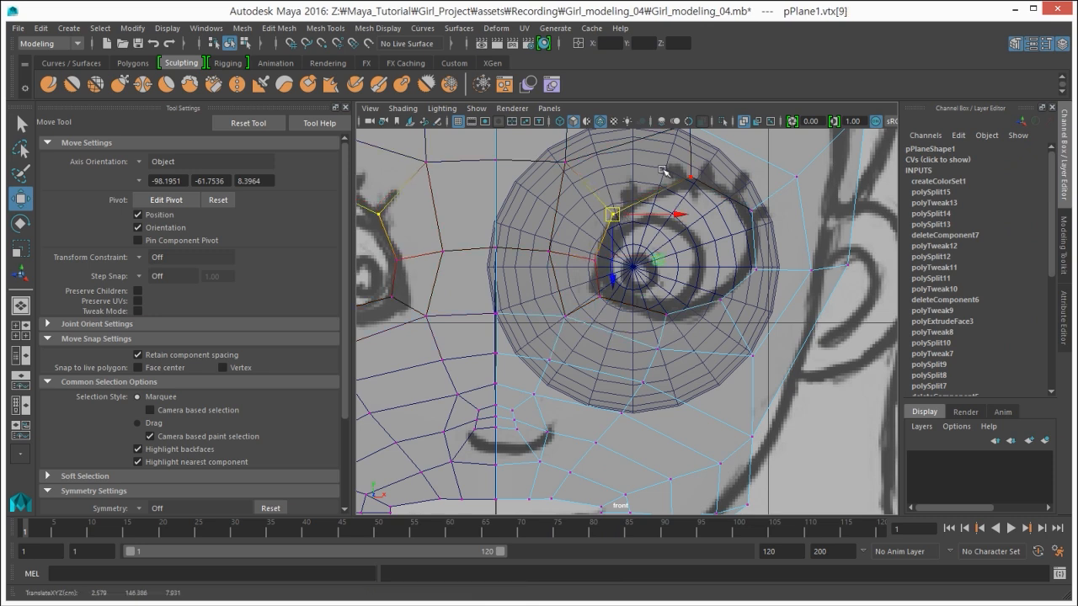
{"action": "left_click", "coordinate": [687, 177]}
{"action": "left_click_drag", "start_coordinate": [686, 177], "coordinate": [674, 316]}
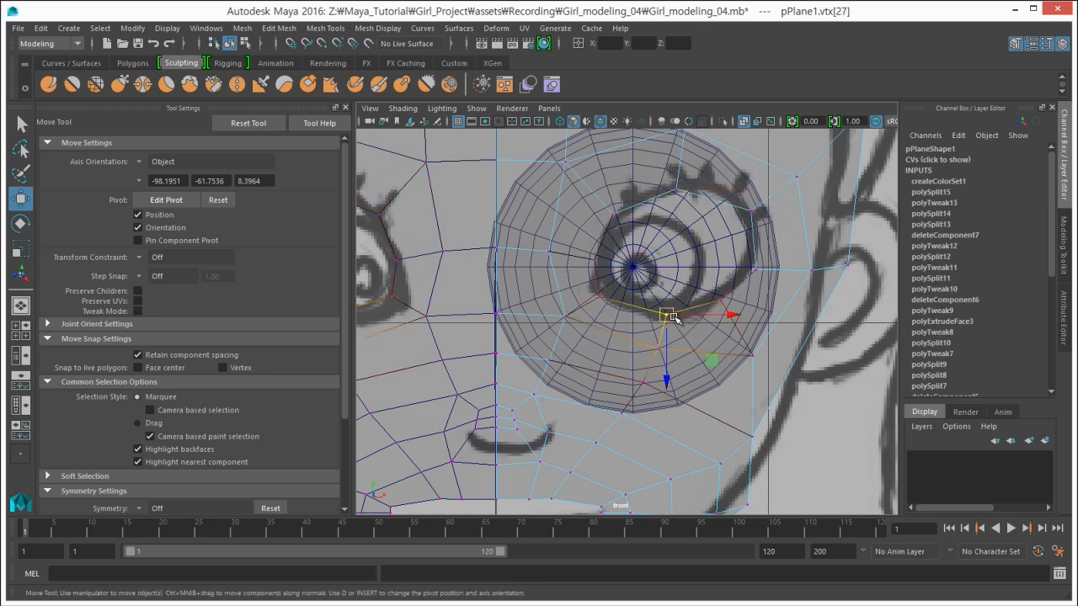
Step: Return to the perspective view in object mode and examine the eye opening's fit around the eyeball from several angles
{"action": "key", "text": "space"}
{"action": "key", "text": "space"}
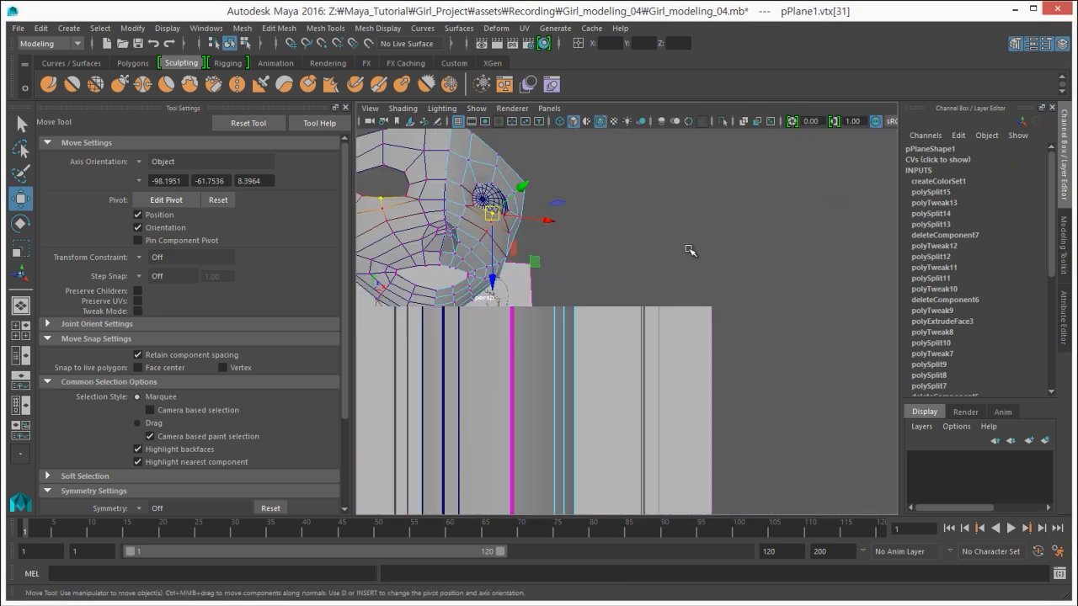
{"action": "left_click", "coordinate": [745, 219]}
{"action": "key", "text": "F8"}
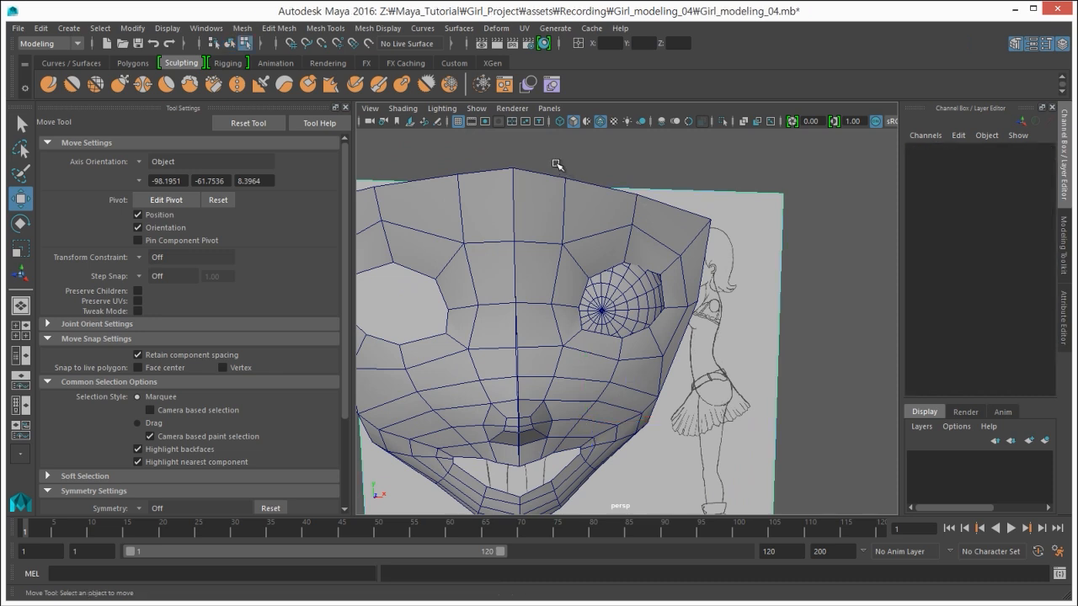
{"action": "key", "text": "F8"}
{"action": "left_click", "coordinate": [545, 148]}
{"action": "left_click_drag", "start_coordinate": [578, 315], "coordinate": [451, 307], "text": "alt"}
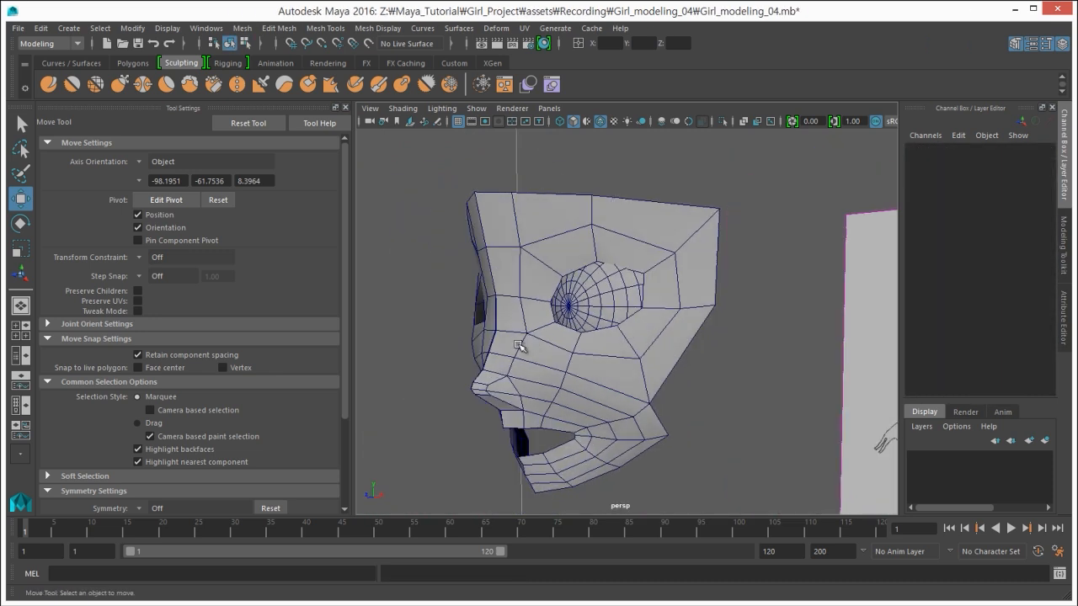
{"action": "left_click", "coordinate": [518, 345]}
{"action": "left_click_drag", "start_coordinate": [464, 360], "coordinate": [512, 331], "text": "alt"}
{"action": "left_click_drag", "start_coordinate": [487, 371], "coordinate": [662, 344], "text": "alt"}
Step: Select the face half's border edges, turn off soft selection, and deselect the outer borders so only the centre line edges remain
{"action": "right_click_drag", "start_coordinate": [662, 344], "coordinate": [551, 282]}
{"action": "double_click", "coordinate": [637, 310]}
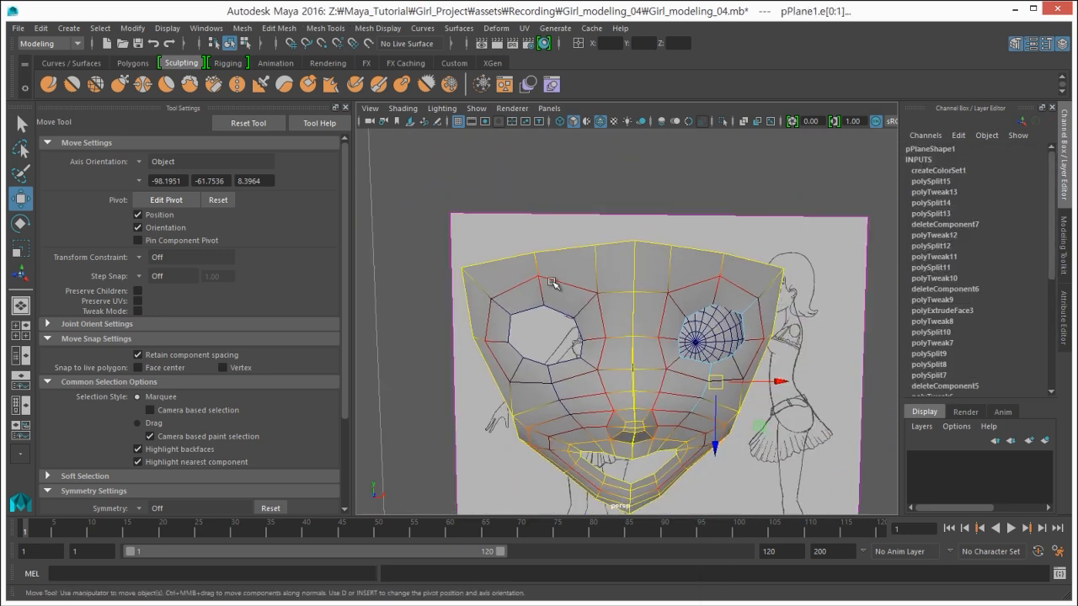
{"action": "key", "text": "b"}
{"action": "left_click_drag", "start_coordinate": [563, 347], "coordinate": [537, 303], "text": "alt"}
{"action": "middle_click_drag", "start_coordinate": [537, 303], "coordinate": [522, 264], "text": "alt"}
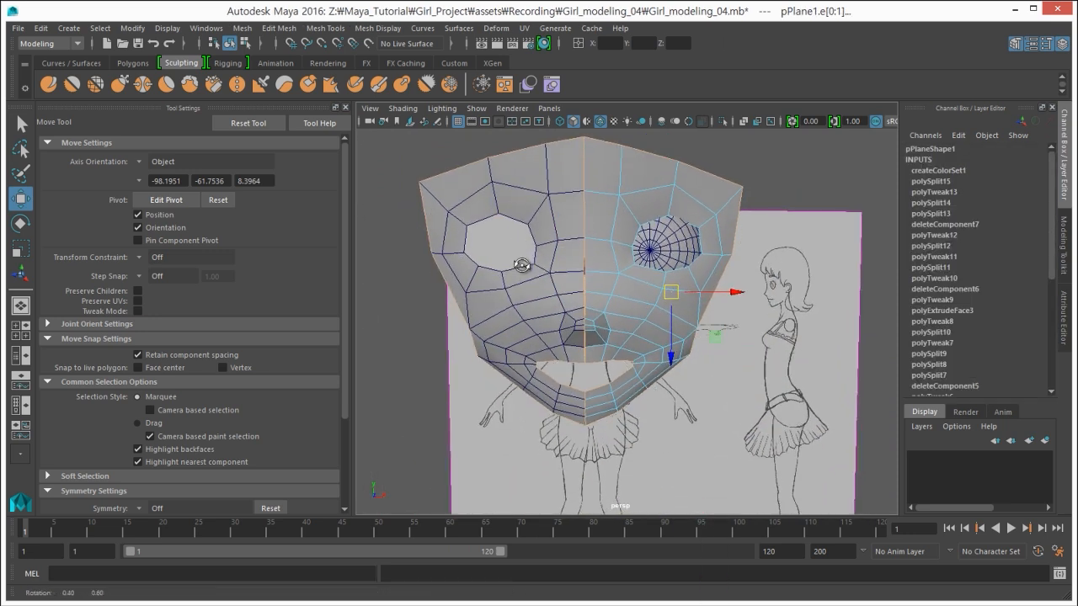
{"action": "right_click_drag", "start_coordinate": [523, 265], "coordinate": [529, 264], "text": "alt"}
{"action": "left_click_drag", "start_coordinate": [530, 264], "coordinate": [592, 205], "text": "alt"}
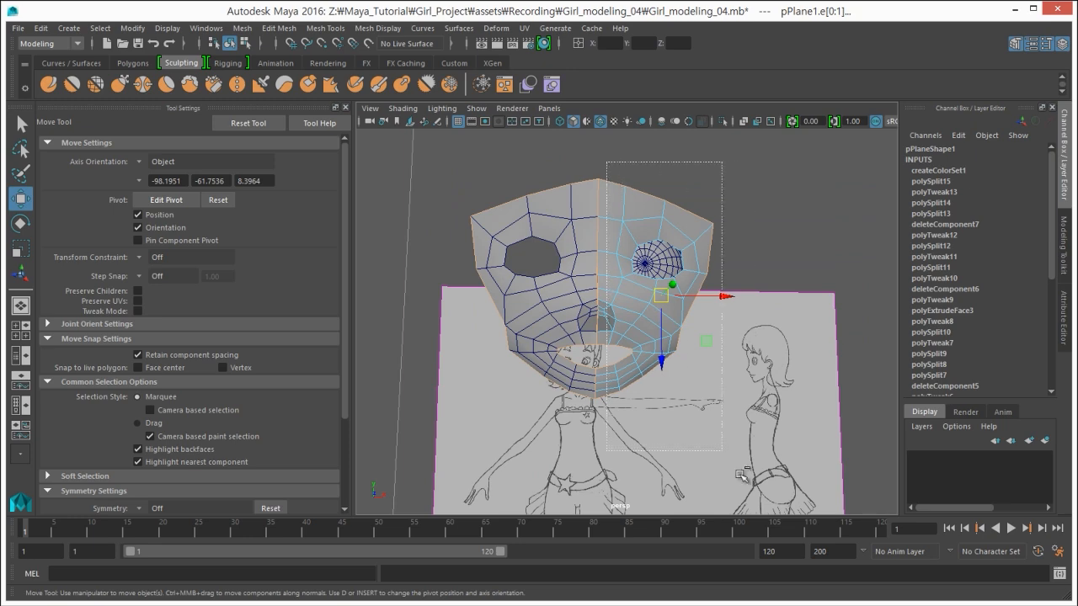
{"action": "left_click_drag", "start_coordinate": [741, 475], "coordinate": [770, 491], "text": "ctrl"}
{"action": "left_click_drag", "start_coordinate": [638, 347], "coordinate": [592, 295], "text": "alt"}
{"action": "right_click_drag", "start_coordinate": [592, 295], "coordinate": [594, 326], "text": "alt"}
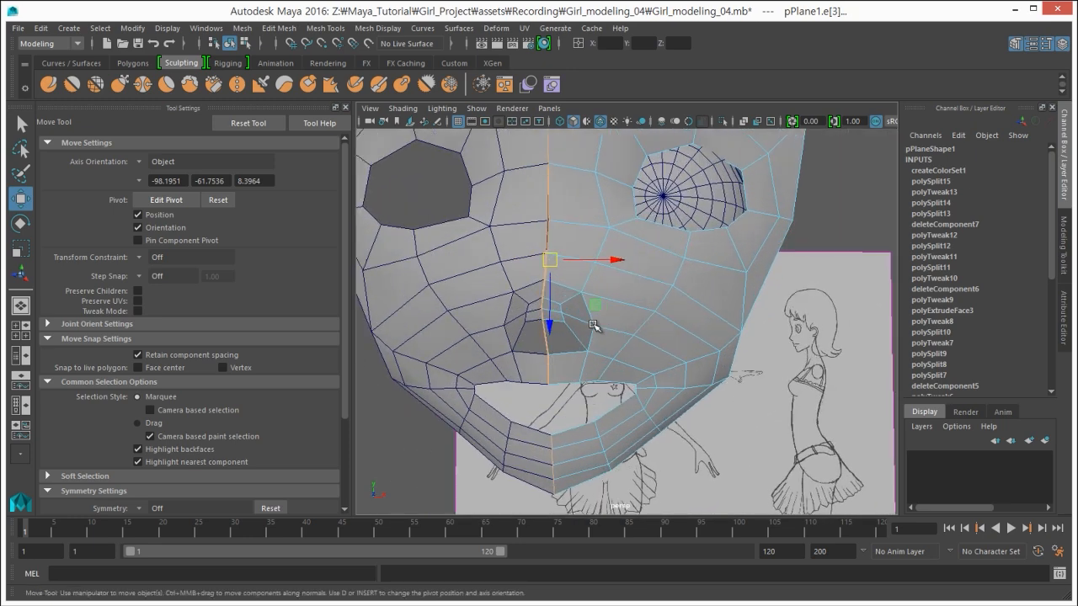
Step: Set coordinate entry to Absolute transform for the selected centre line edges, and return to object mode with nothing selected
{"action": "mouse_move", "coordinate": [593, 326]}
{"action": "left_mouse_down", "text": "alt"}
{"action": "mouse_move", "coordinate": [580, 258]}
{"action": "mouse_move", "coordinate": [540, 451]}
{"action": "mouse_move", "coordinate": [559, 397]}
{"action": "left_mouse_up", "text": "alt"}
{"action": "key", "text": "4"}
{"action": "key", "text": "5"}
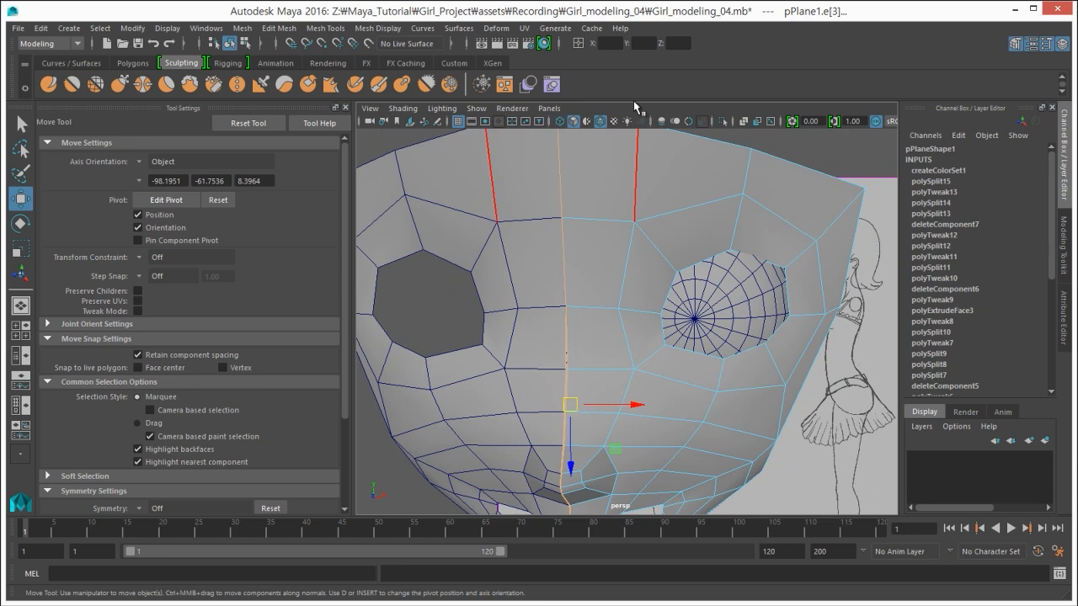
{"action": "left_click", "coordinate": [581, 46]}
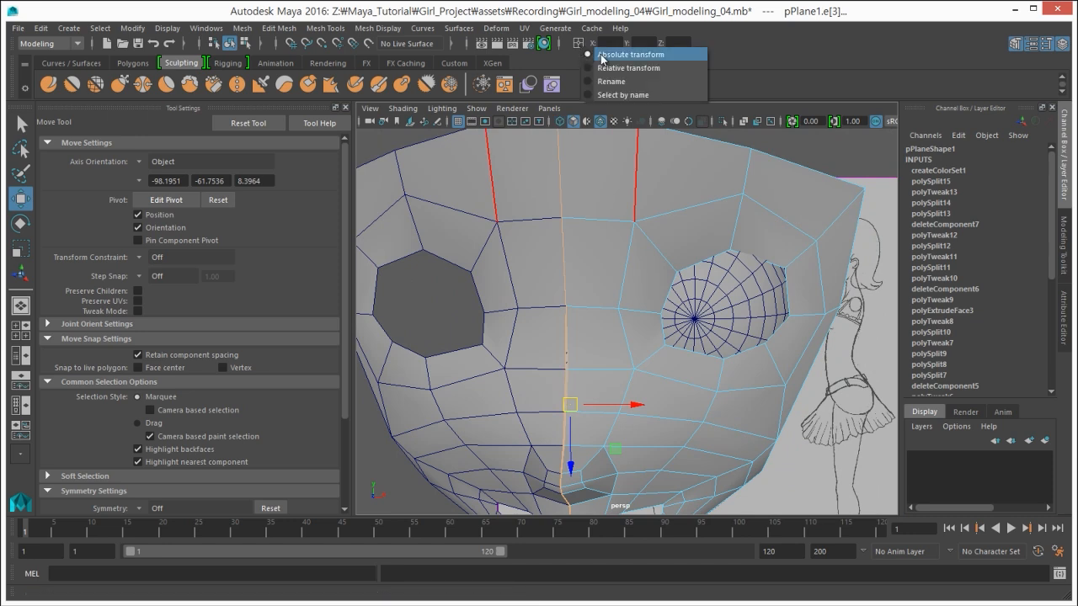
{"action": "left_click", "coordinate": [602, 55]}
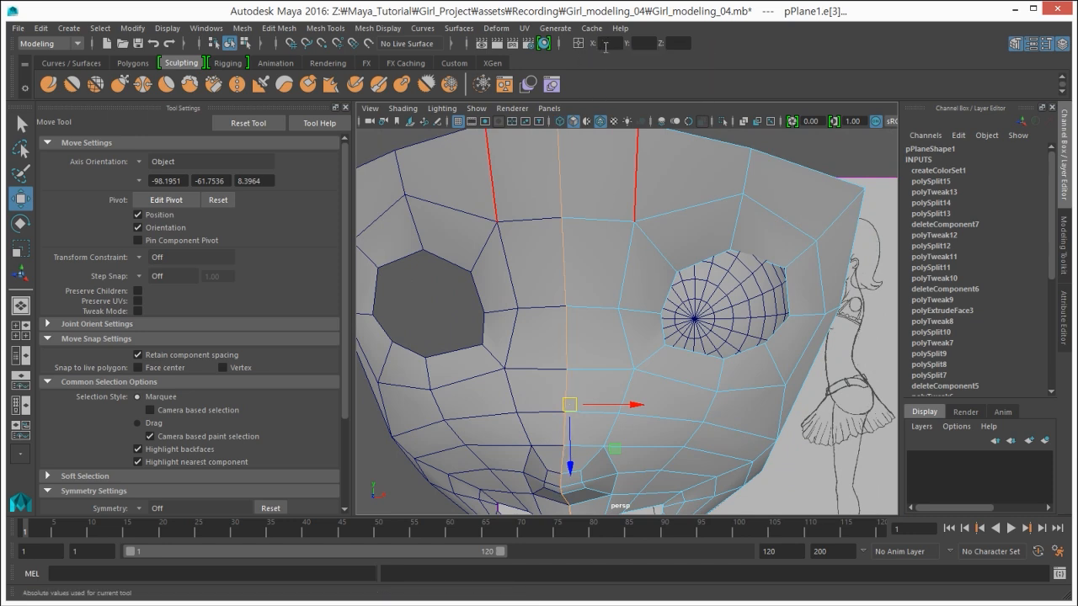
{"action": "right_click_drag", "start_coordinate": [563, 278], "coordinate": [438, 256], "text": "alt"}
{"action": "left_click_drag", "start_coordinate": [442, 261], "coordinate": [488, 266], "text": "alt"}
{"action": "left_click", "coordinate": [449, 203]}
{"action": "key", "text": "F8"}
{"action": "left_click", "coordinate": [457, 205]}
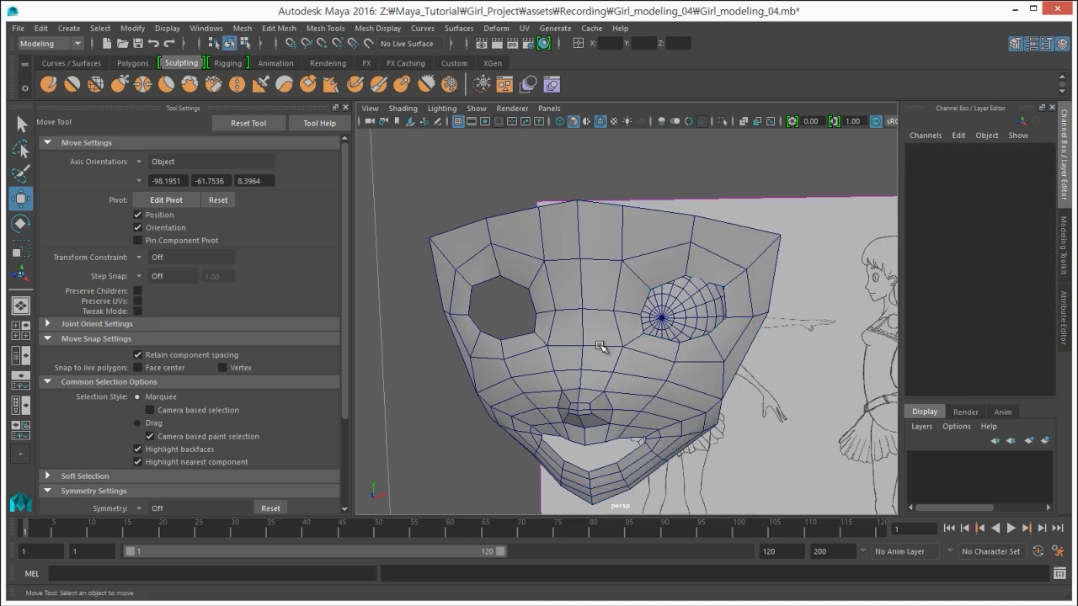
Step: Examine the face mesh from several angles and in the side view against the profile drawing around the eye
{"action": "left_click", "coordinate": [605, 347]}
{"action": "left_click_drag", "start_coordinate": [608, 347], "coordinate": [565, 362], "text": "alt"}
{"action": "right_click_drag", "start_coordinate": [565, 362], "coordinate": [739, 382], "text": "alt"}
{"action": "middle_click_drag", "start_coordinate": [739, 382], "coordinate": [713, 420], "text": "alt"}
{"action": "right_click_drag", "start_coordinate": [701, 235], "coordinate": [644, 236]}
{"action": "left_click", "coordinate": [657, 251]}
{"action": "mouse_move", "coordinate": [658, 251]}
{"action": "left_mouse_down", "text": "alt"}
{"action": "mouse_move", "coordinate": [640, 305]}
{"action": "mouse_move", "coordinate": [610, 320]}
{"action": "mouse_move", "coordinate": [638, 169]}
{"action": "mouse_move", "coordinate": [604, 244]}
{"action": "left_mouse_up", "text": "alt"}
{"action": "right_click_drag", "start_coordinate": [604, 243], "coordinate": [604, 180], "text": "alt"}
{"action": "left_click_drag", "start_coordinate": [604, 180], "coordinate": [573, 232], "text": "alt"}
{"action": "right_click_drag", "start_coordinate": [573, 232], "coordinate": [539, 206], "text": "alt"}
{"action": "left_click", "coordinate": [712, 244]}
{"action": "left_click_drag", "start_coordinate": [712, 253], "coordinate": [638, 240], "text": "alt"}
{"action": "key", "text": "space"}
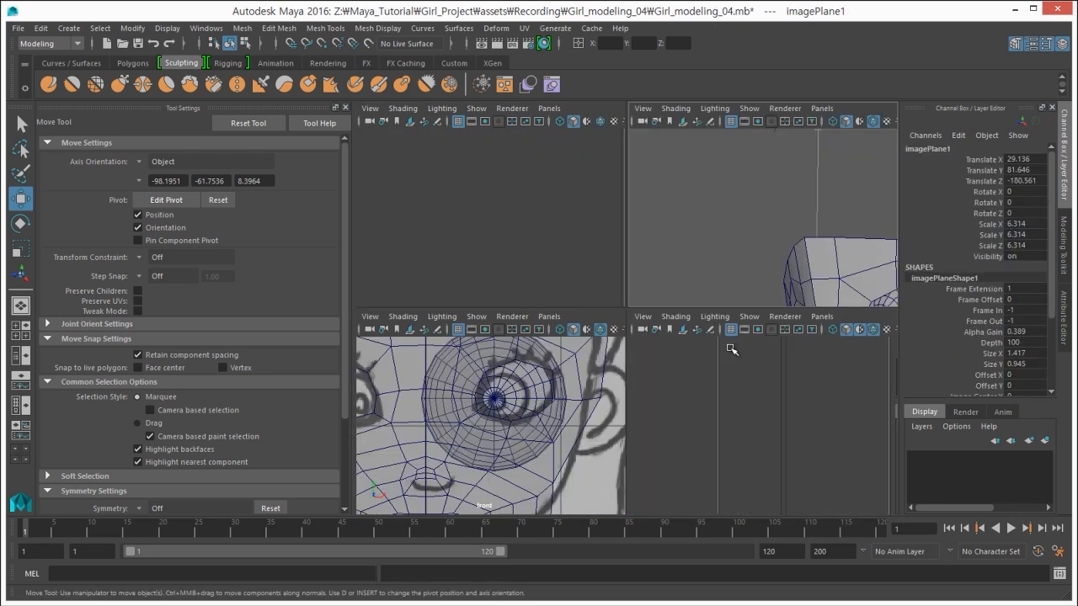
{"action": "key", "text": "space"}
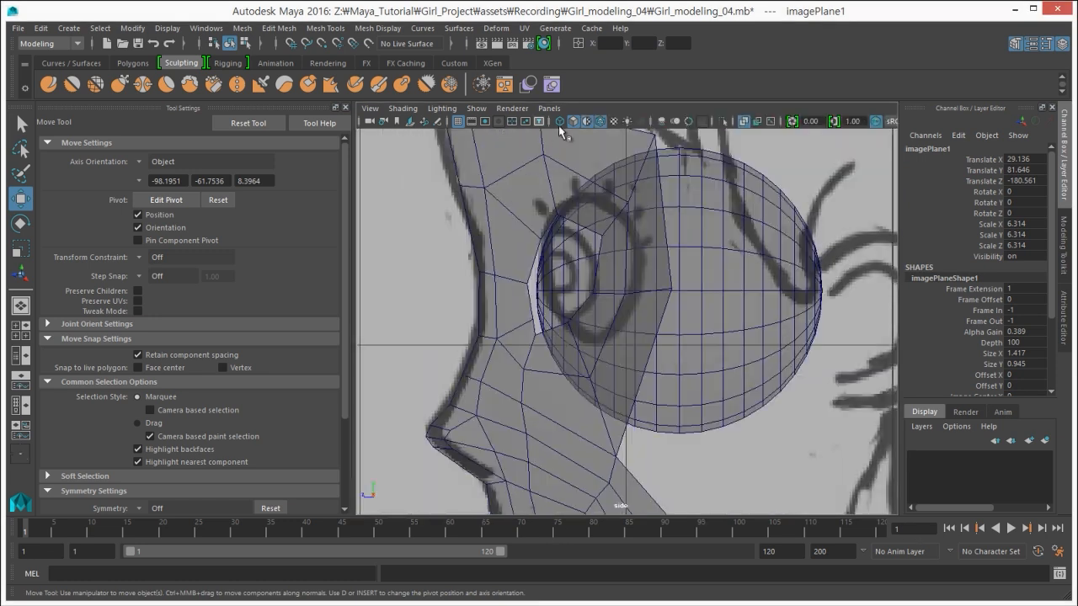
Step: Turn off X-ray in the side view and move the eye opening's front, upper rear and lower vertices to follow the eyeball's surface
{"action": "left_click", "coordinate": [741, 122]}
{"action": "scroll", "coordinate": [543, 318], "scroll_direction": "up", "scroll_amount": 1}
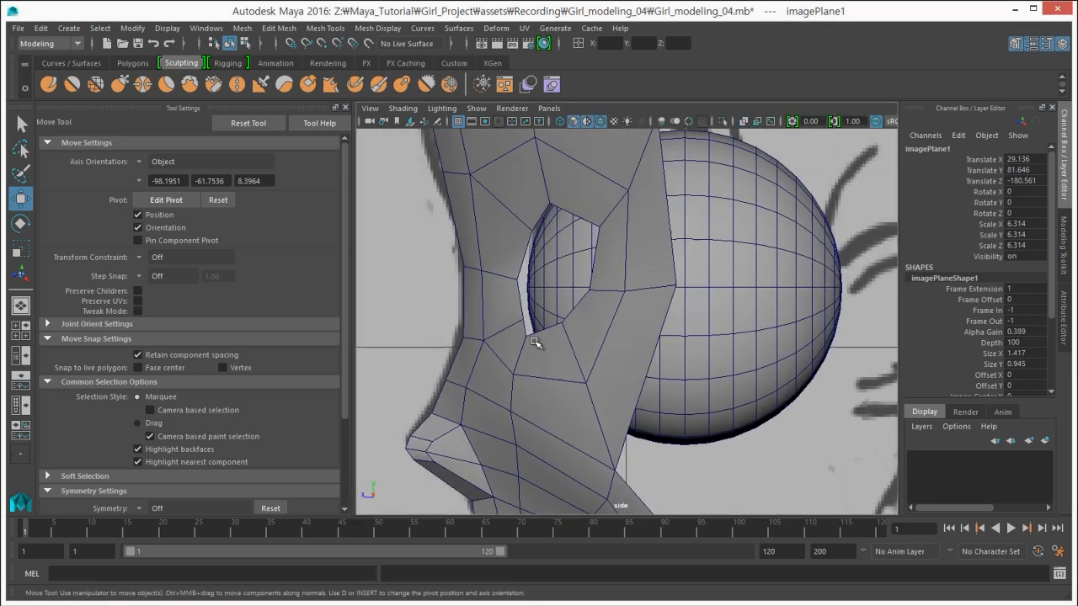
{"action": "left_click", "coordinate": [535, 355]}
{"action": "scroll", "coordinate": [537, 362], "scroll_direction": "up", "scroll_amount": 1}
{"action": "right_click_drag", "start_coordinate": [549, 331], "coordinate": [493, 338]}
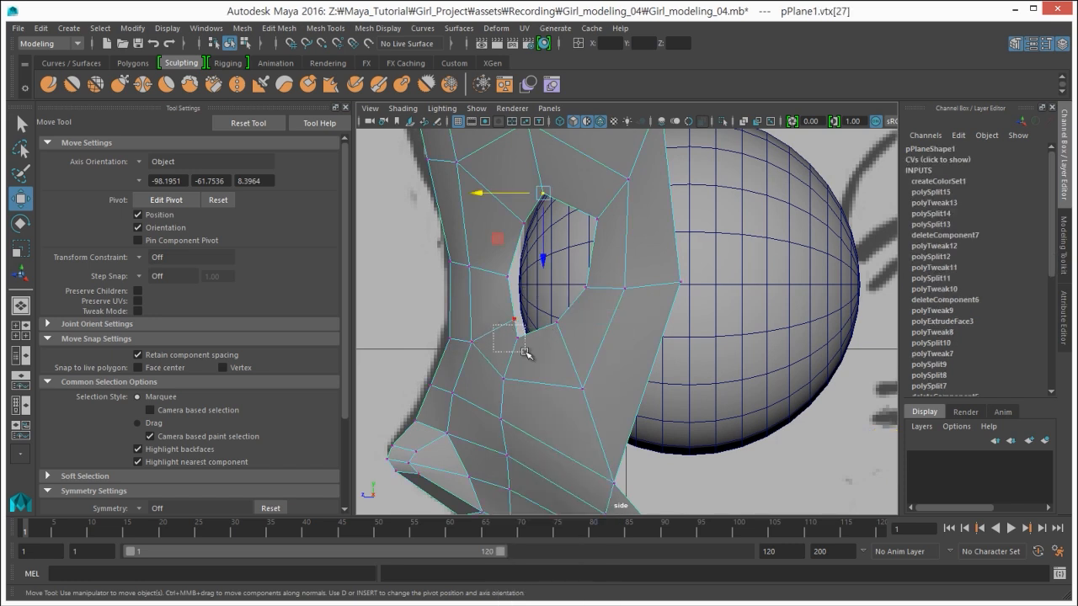
{"action": "left_click", "coordinate": [514, 341]}
{"action": "left_click", "coordinate": [514, 337]}
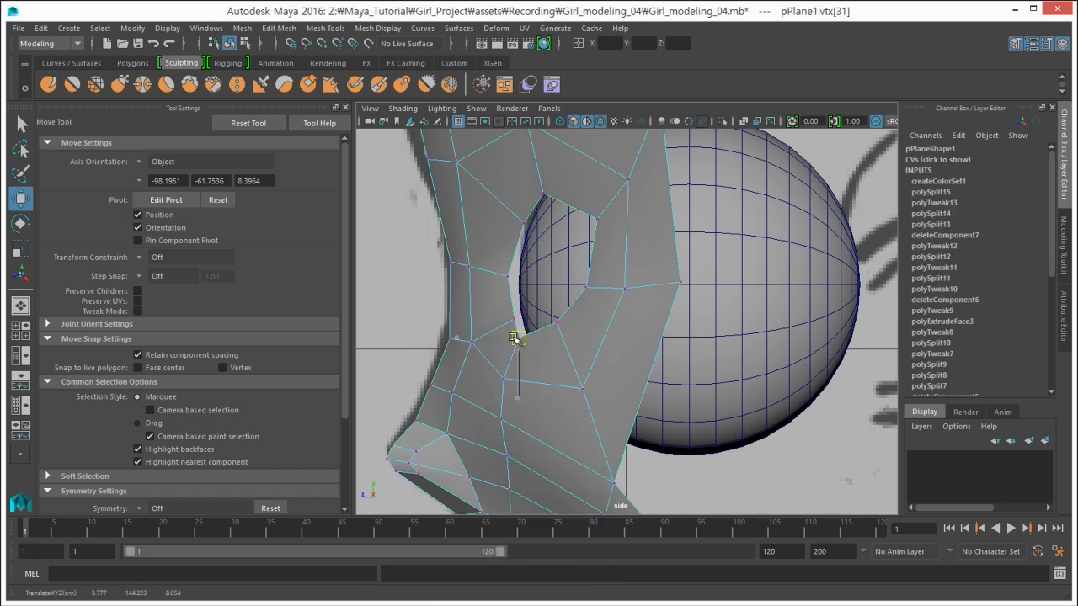
{"action": "left_click_drag", "start_coordinate": [486, 254], "coordinate": [517, 298]}
{"action": "left_click_drag", "start_coordinate": [513, 213], "coordinate": [587, 226]}
{"action": "left_click", "coordinate": [557, 322]}
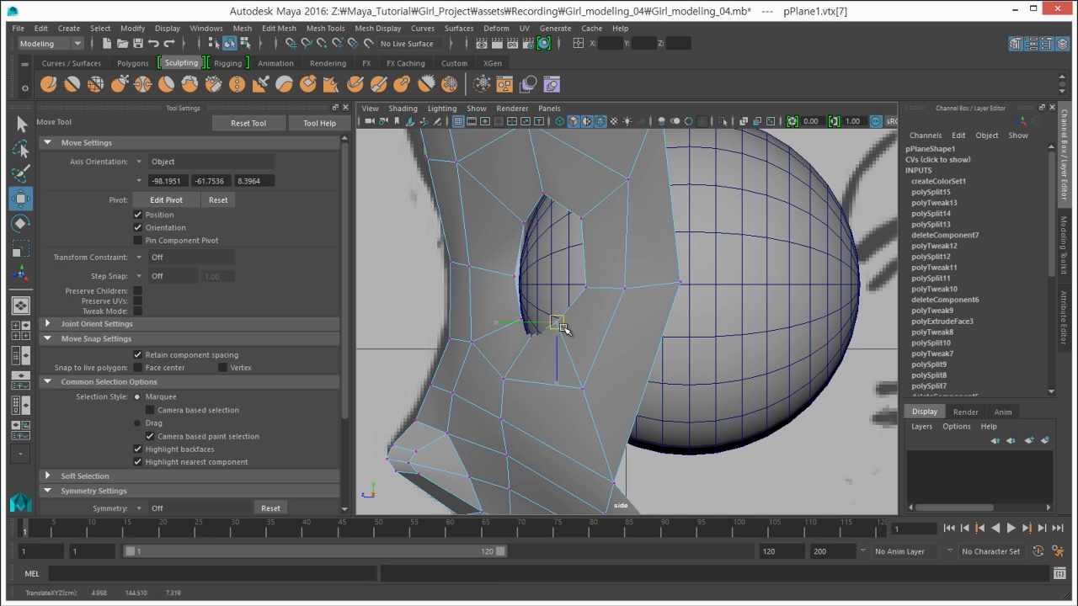
Step: Raise the eyeball to about 145.4 in Translate Y and adjust the eye opening's lower vertices around it in the side view
{"action": "left_click", "coordinate": [706, 311]}
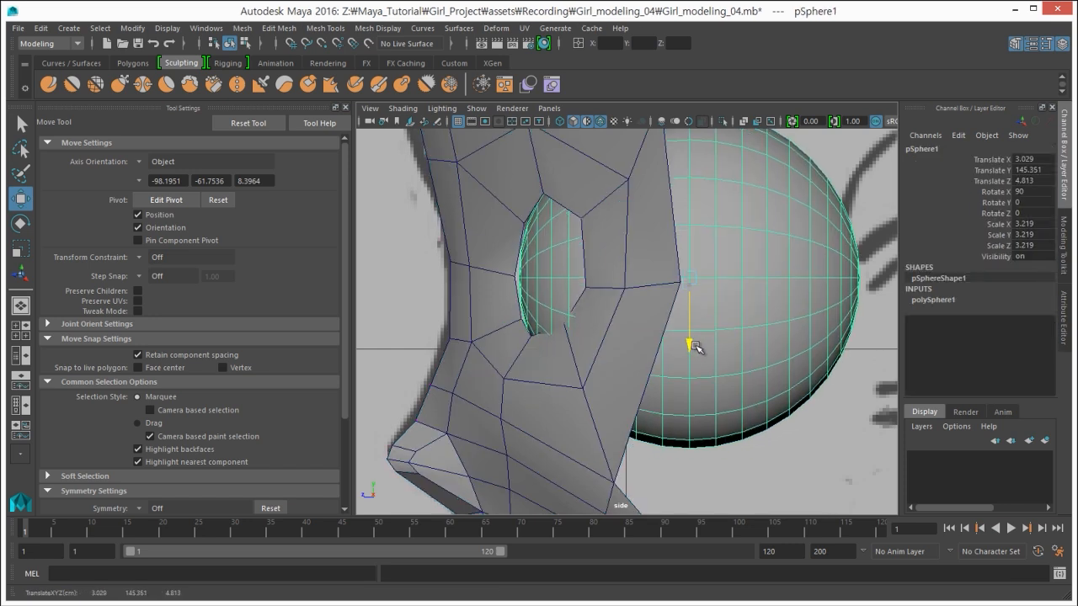
{"action": "left_click", "coordinate": [557, 362]}
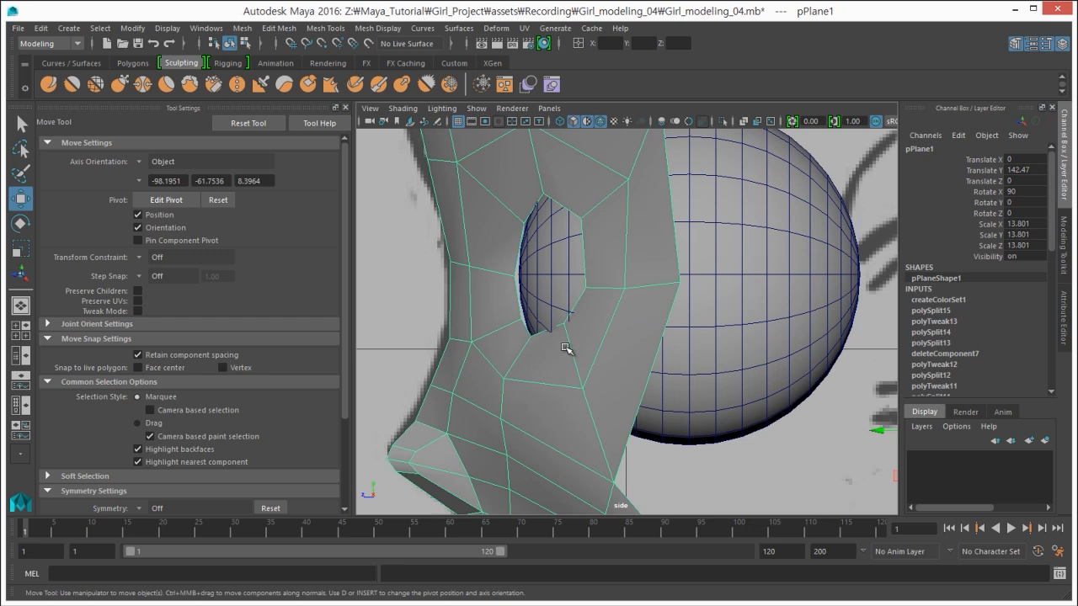
{"action": "right_click_drag", "start_coordinate": [557, 362], "coordinate": [502, 349]}
{"action": "left_click", "coordinate": [565, 323]}
{"action": "left_click_drag", "start_coordinate": [569, 322], "coordinate": [570, 331]}
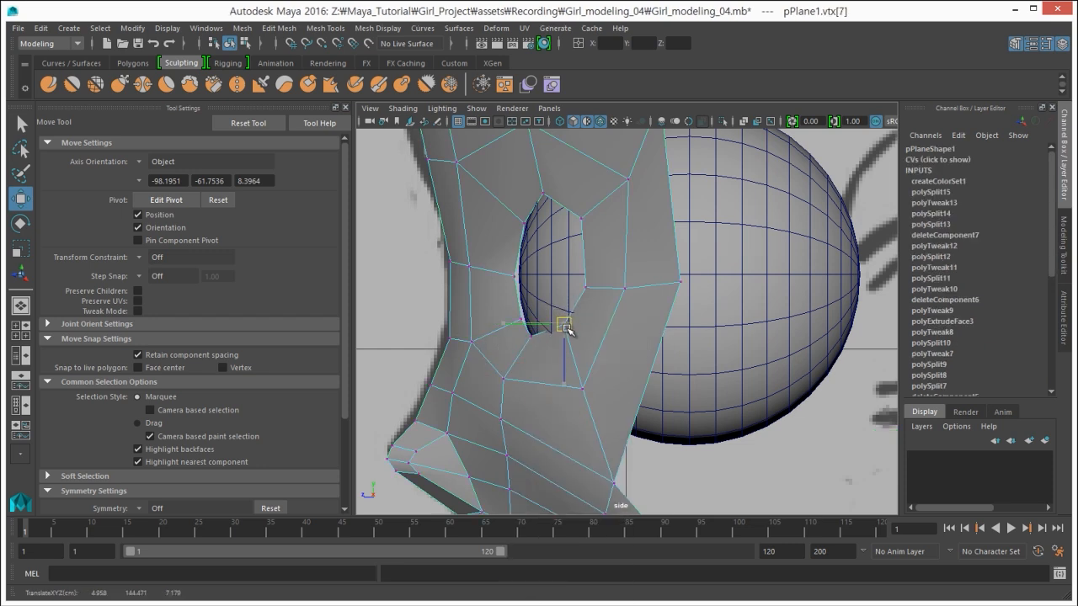
{"action": "left_click", "coordinate": [530, 336]}
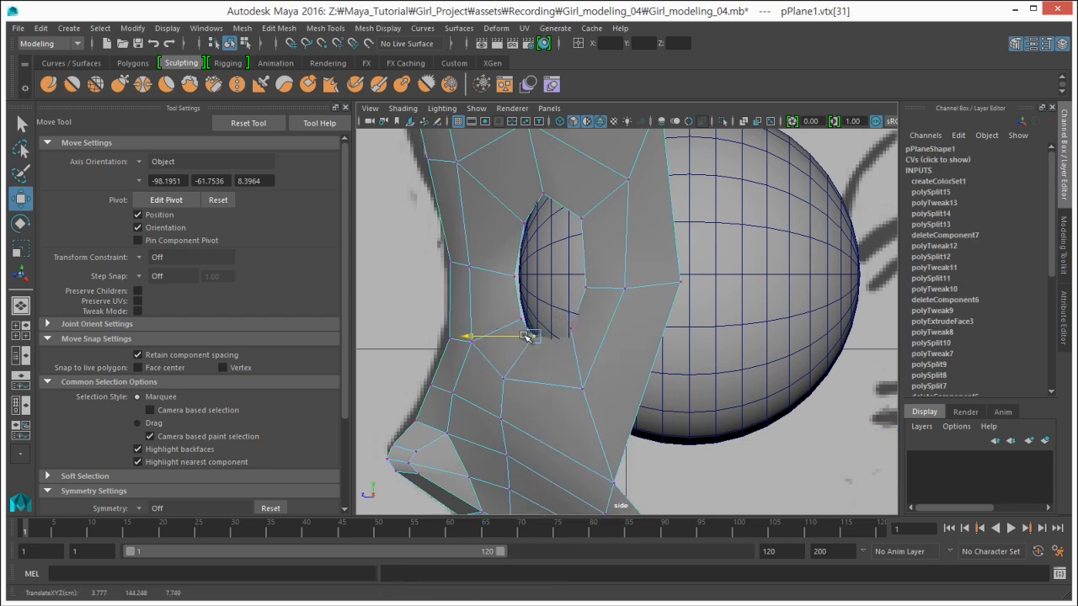
Step: Fit the two vertices on the eye opening's lower edge closely to the eyeball in the perspective view
{"action": "key", "text": "space"}
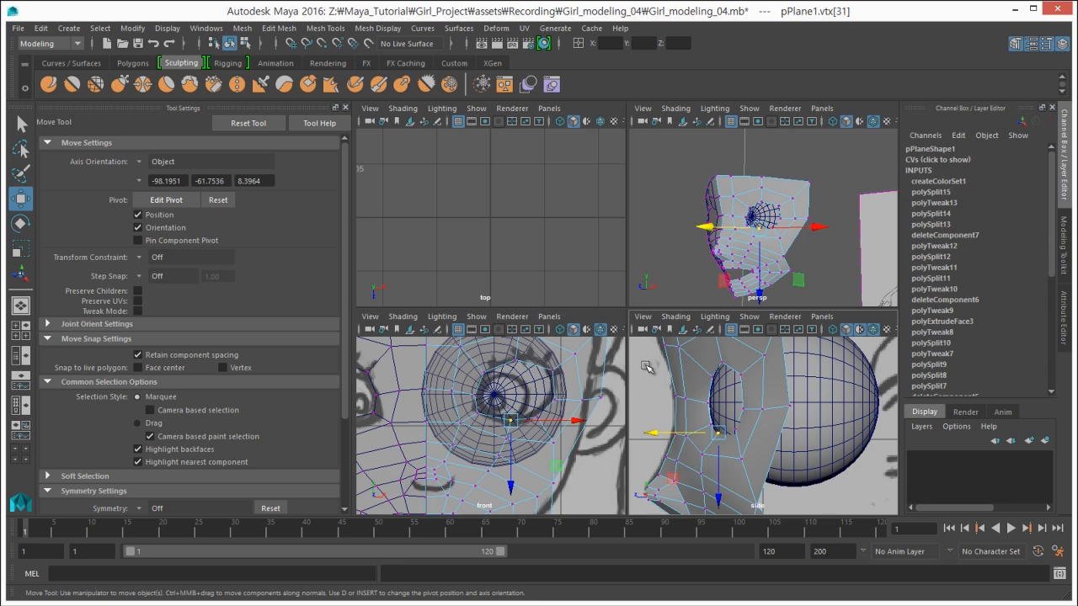
{"action": "key", "text": "space"}
{"action": "left_click_drag", "start_coordinate": [654, 282], "coordinate": [729, 349], "text": "alt"}
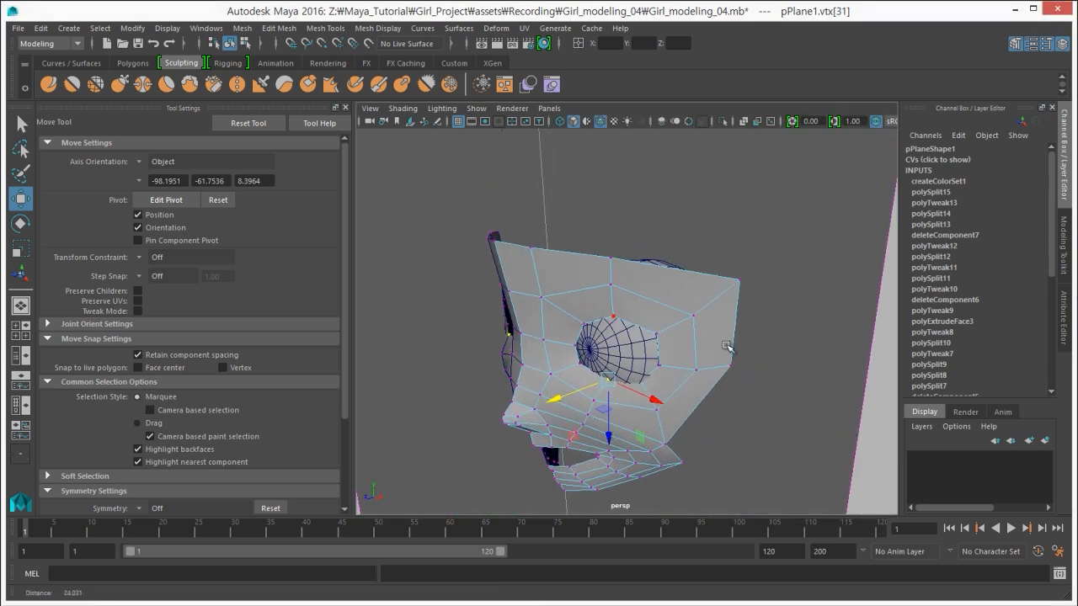
{"action": "scroll", "coordinate": [723, 370], "scroll_direction": "up", "scroll_amount": 5}
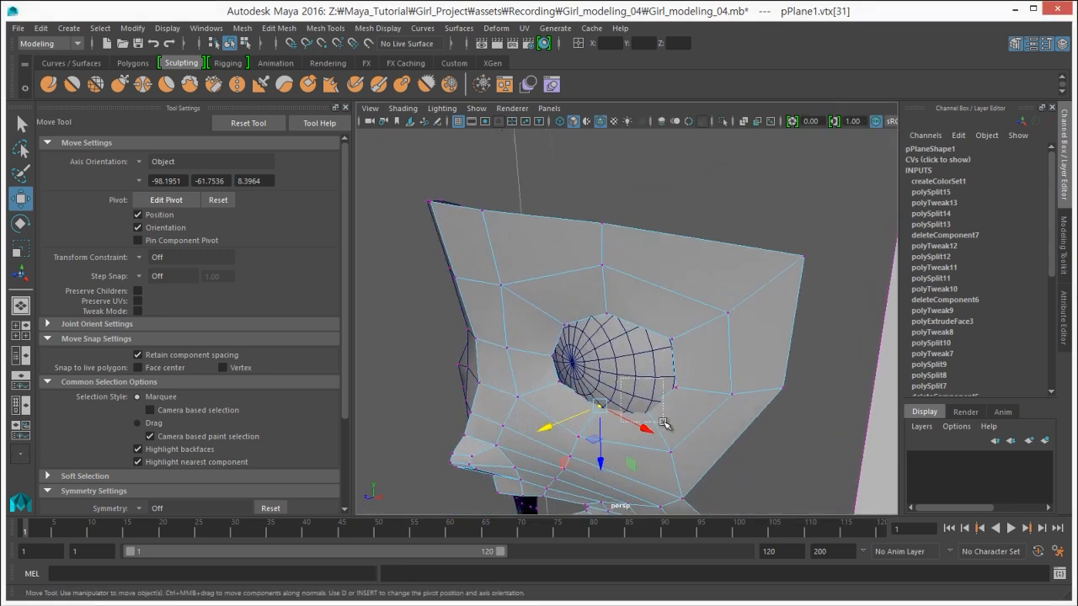
{"action": "left_click_drag", "start_coordinate": [665, 424], "coordinate": [599, 434]}
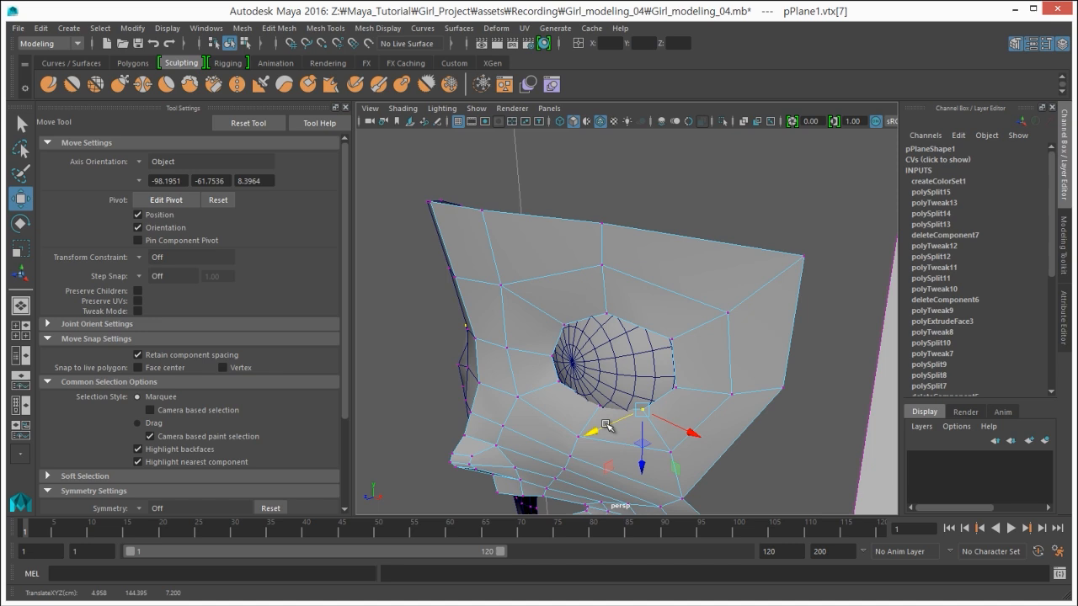
{"action": "left_click_drag", "start_coordinate": [582, 395], "coordinate": [443, 443]}
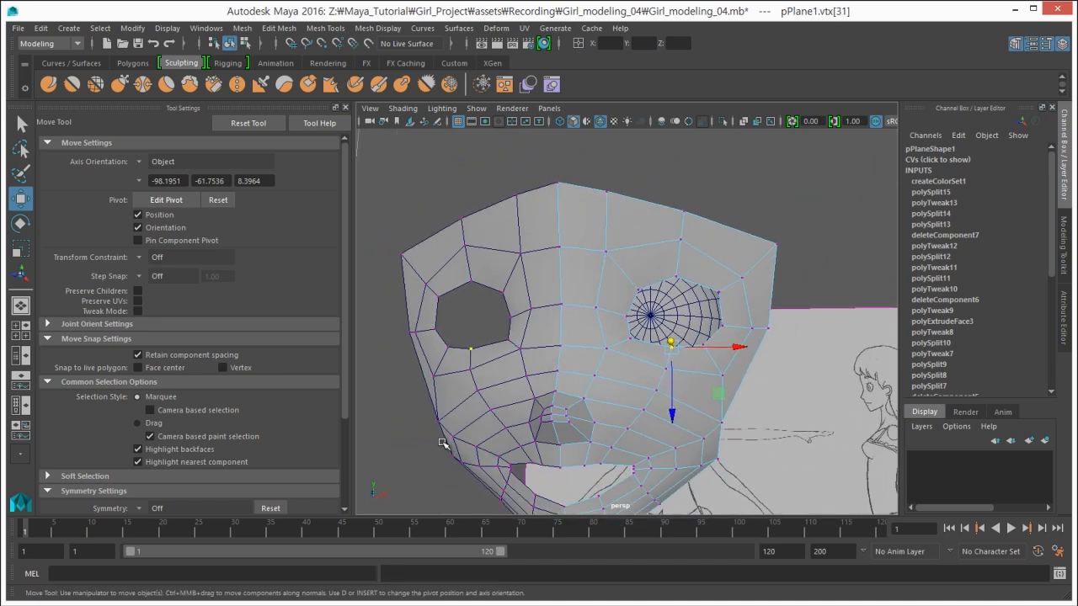
Step: Return to object mode with nothing selected and examine the whole face and its eye opening from several angles
{"action": "key", "text": "F8"}
{"action": "left_click", "coordinate": [563, 413]}
{"action": "left_click_drag", "start_coordinate": [563, 413], "coordinate": [628, 382], "text": "alt"}
{"action": "right_click_drag", "start_coordinate": [628, 382], "coordinate": [589, 389], "text": "alt"}
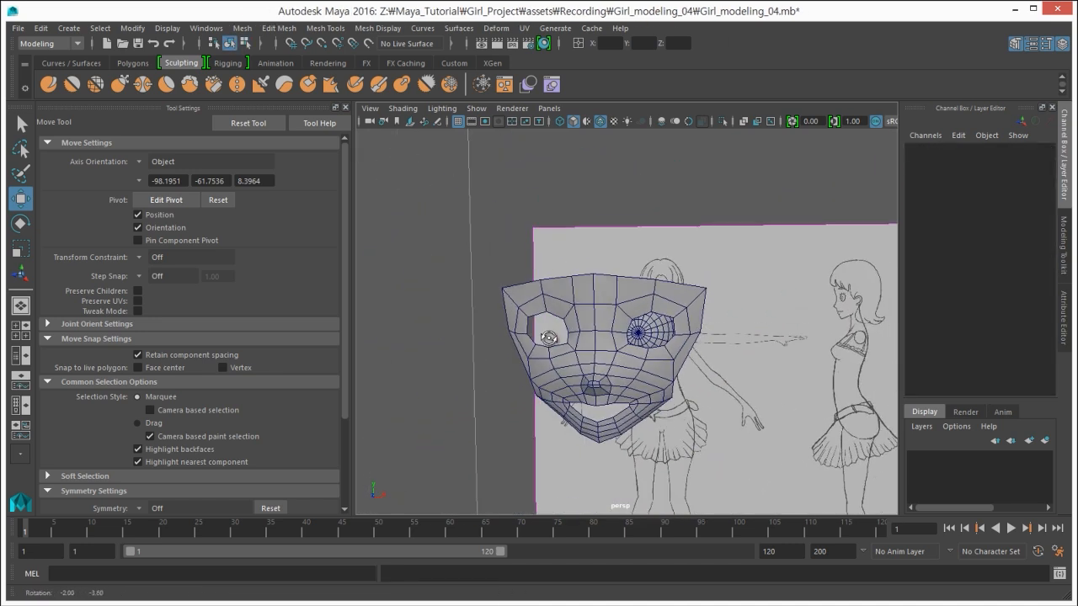
{"action": "left_click_drag", "start_coordinate": [589, 389], "coordinate": [673, 372], "text": "alt"}
{"action": "right_click_drag", "start_coordinate": [674, 372], "coordinate": [749, 367], "text": "alt"}
{"action": "left_click_drag", "start_coordinate": [749, 367], "coordinate": [562, 358], "text": "alt"}
{"action": "left_click", "coordinate": [595, 359]}
{"action": "right_click_drag", "start_coordinate": [562, 358], "coordinate": [522, 357], "text": "alt"}
{"action": "left_click_drag", "start_coordinate": [522, 357], "coordinate": [488, 346], "text": "alt"}
{"action": "right_click_drag", "start_coordinate": [488, 346], "coordinate": [465, 341], "text": "alt"}
{"action": "mouse_move", "coordinate": [465, 341]}
{"action": "left_mouse_down", "text": "alt"}
{"action": "mouse_move", "coordinate": [506, 294]}
{"action": "mouse_move", "coordinate": [494, 325]}
{"action": "mouse_move", "coordinate": [529, 358]}
{"action": "mouse_move", "coordinate": [581, 340]}
{"action": "left_mouse_up", "text": "alt"}
{"action": "left_click", "coordinate": [458, 334]}
Step: Select the ring of faces around the eyeball's front pole together with the innermost cap faces
{"action": "left_click", "coordinate": [648, 248]}
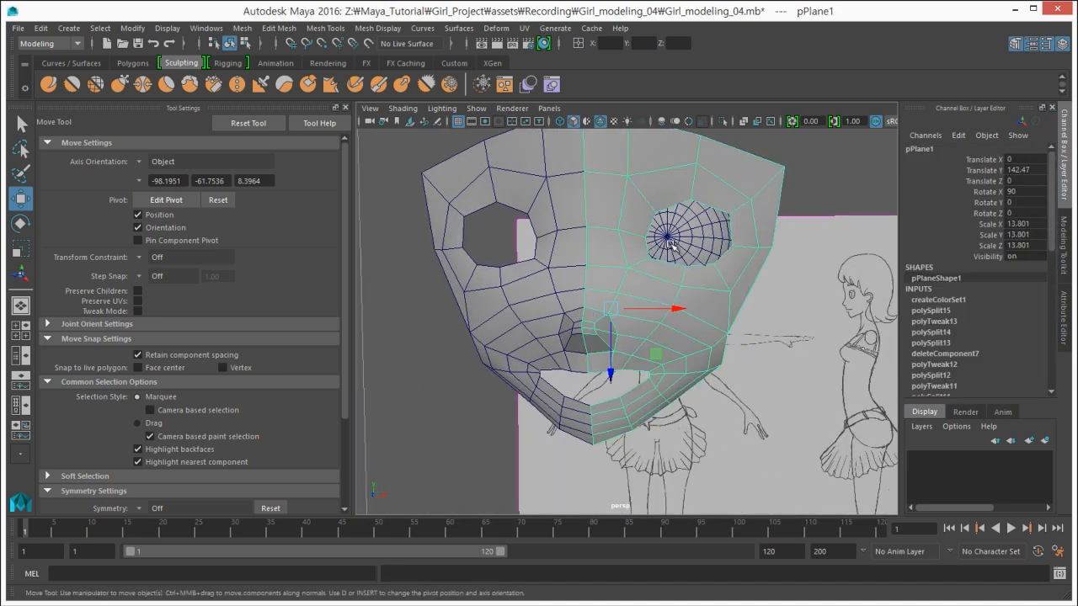
{"action": "left_click", "coordinate": [662, 244]}
{"action": "middle_click_drag", "start_coordinate": [637, 247], "coordinate": [547, 353], "text": "alt"}
{"action": "right_click_drag", "start_coordinate": [546, 353], "coordinate": [624, 358], "text": "alt"}
{"action": "left_click", "coordinate": [507, 321]}
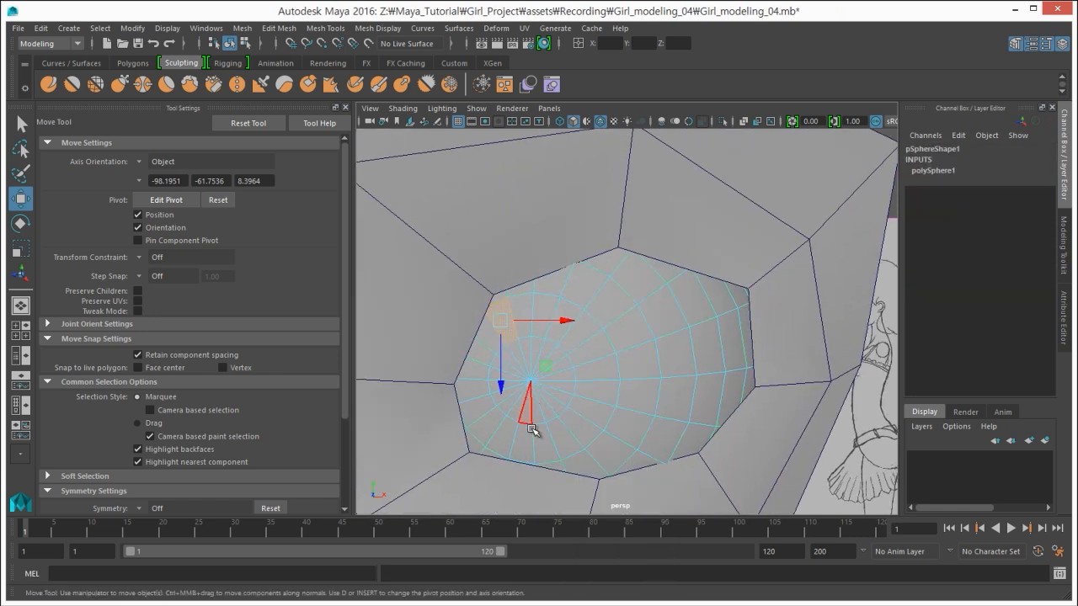
{"action": "double_click", "coordinate": [544, 434], "text": "shift"}
{"action": "left_click_drag", "start_coordinate": [536, 411], "coordinate": [528, 328], "text": "alt"}
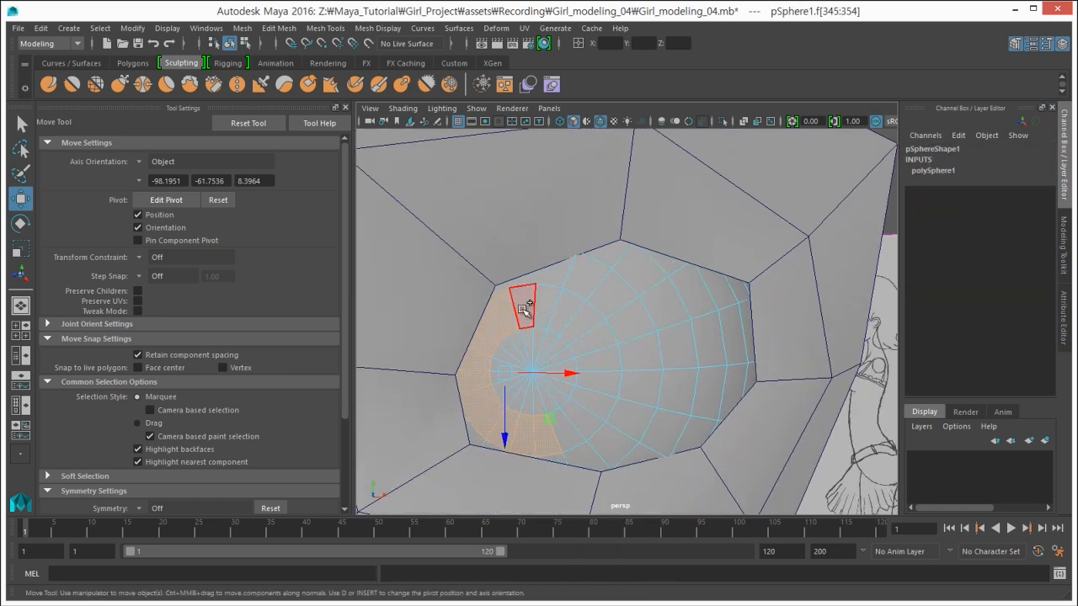
{"action": "double_click", "coordinate": [544, 308]}
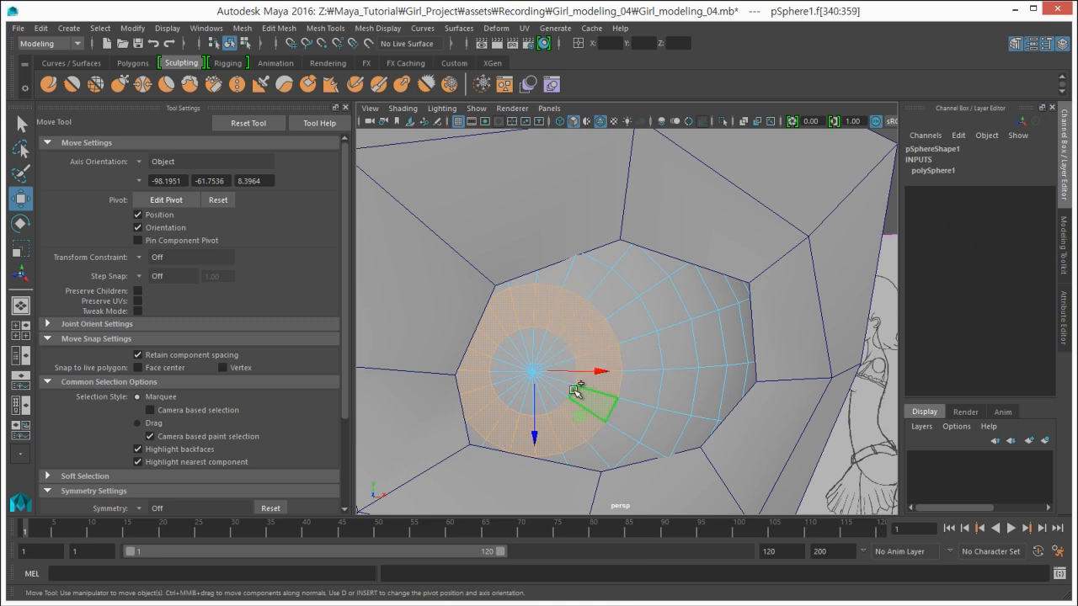
{"action": "left_click", "coordinate": [516, 349], "text": "shift"}
Step: Turn off X-ray in the front view, return the eyeball to face selection, and enable camera based selection
{"action": "right_click_drag", "start_coordinate": [561, 424], "coordinate": [627, 426], "text": "alt"}
{"action": "middle_click_drag", "start_coordinate": [627, 425], "coordinate": [692, 434], "text": "alt"}
{"action": "key", "text": "F8"}
{"action": "left_click_drag", "start_coordinate": [702, 396], "coordinate": [686, 391], "text": "alt"}
{"action": "key", "text": "space"}
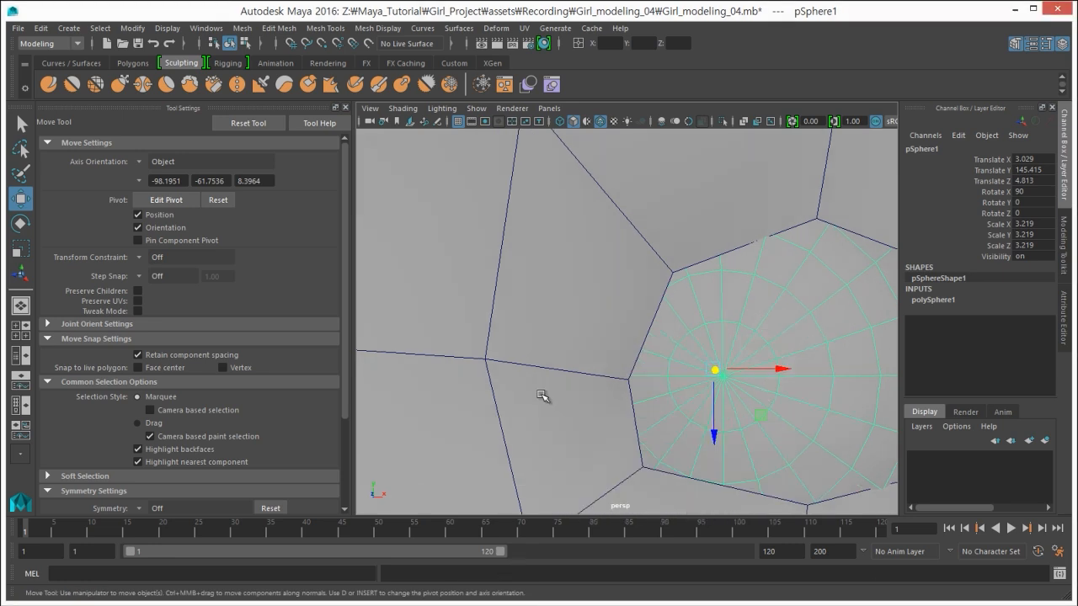
{"action": "key", "text": "space"}
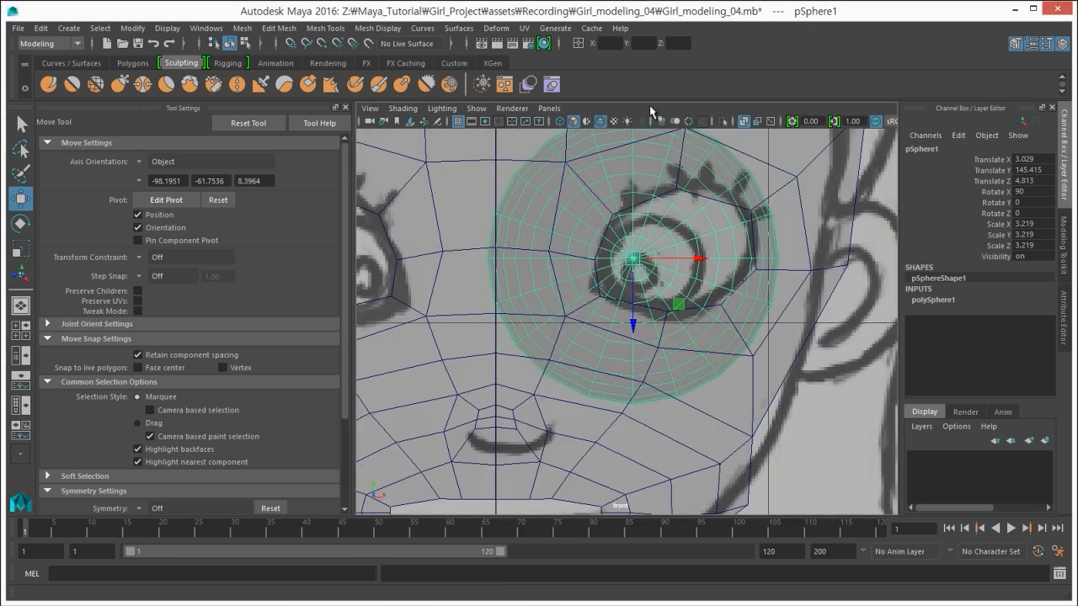
{"action": "left_click", "coordinate": [745, 124]}
{"action": "middle_click_drag", "start_coordinate": [674, 280], "coordinate": [630, 352], "text": "alt"}
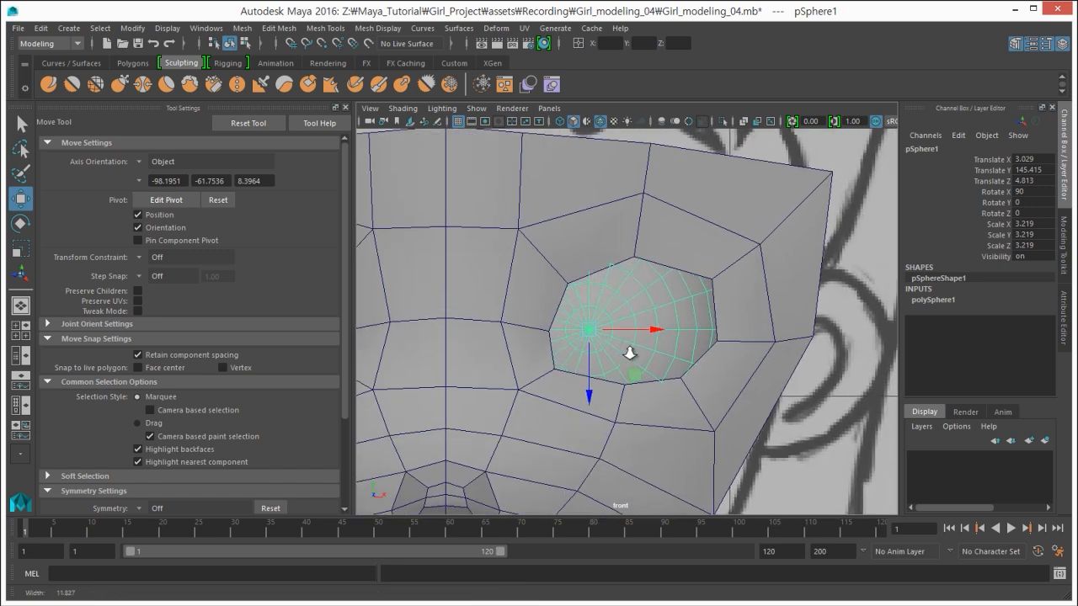
{"action": "right_click_drag", "start_coordinate": [630, 351], "coordinate": [661, 358], "text": "alt"}
{"action": "right_click_drag", "start_coordinate": [591, 283], "coordinate": [584, 315]}
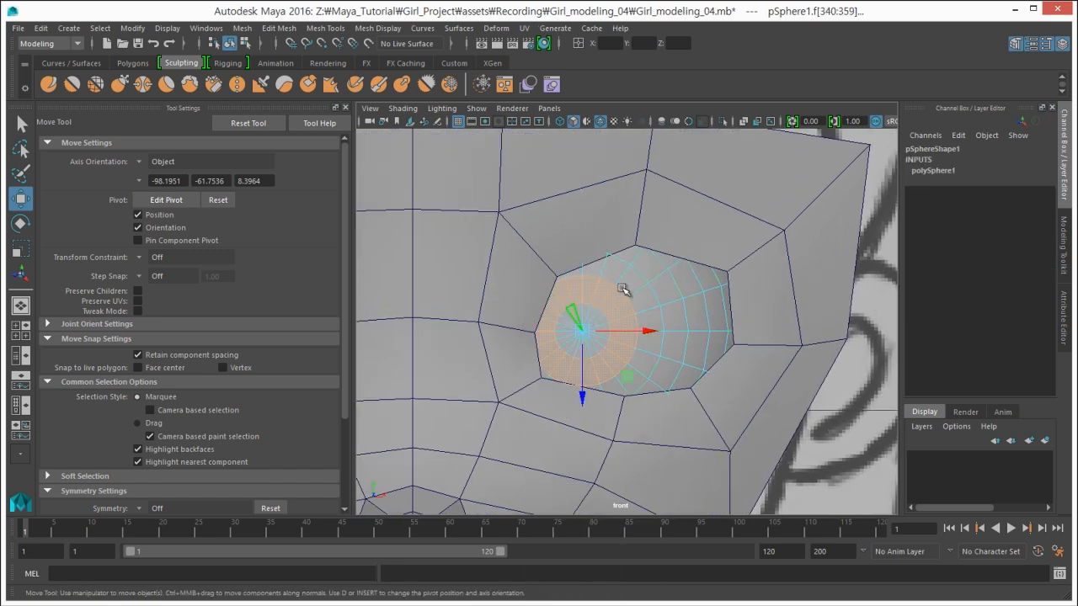
{"action": "left_click", "coordinate": [1066, 252]}
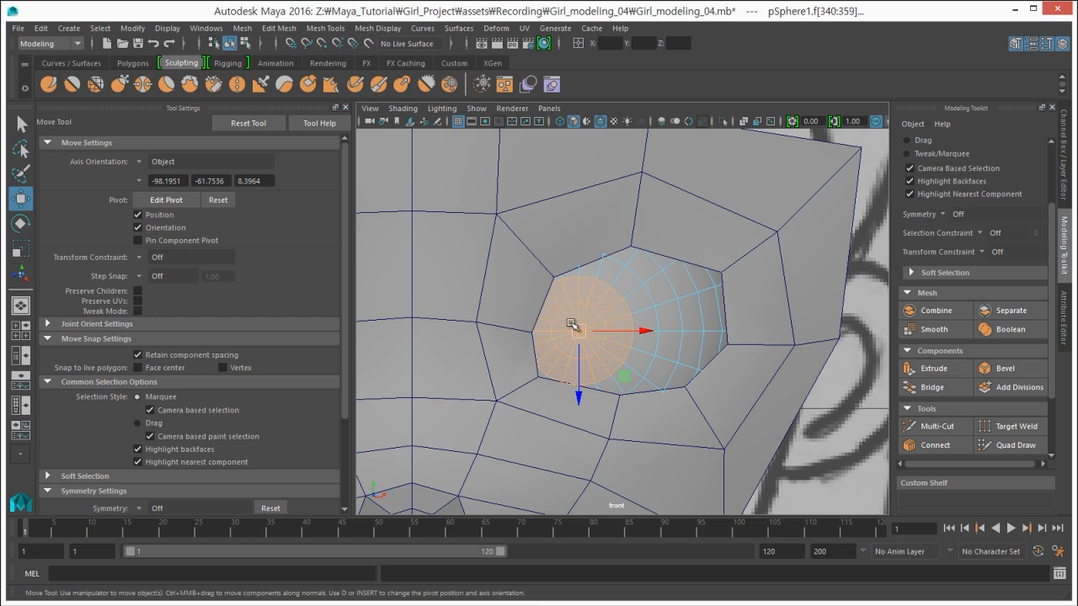
Step: Try camera based selection on faces at the back of the eyeball, then deselect them so only the front cap stays selected
{"action": "key", "text": "space"}
{"action": "key", "text": "space"}
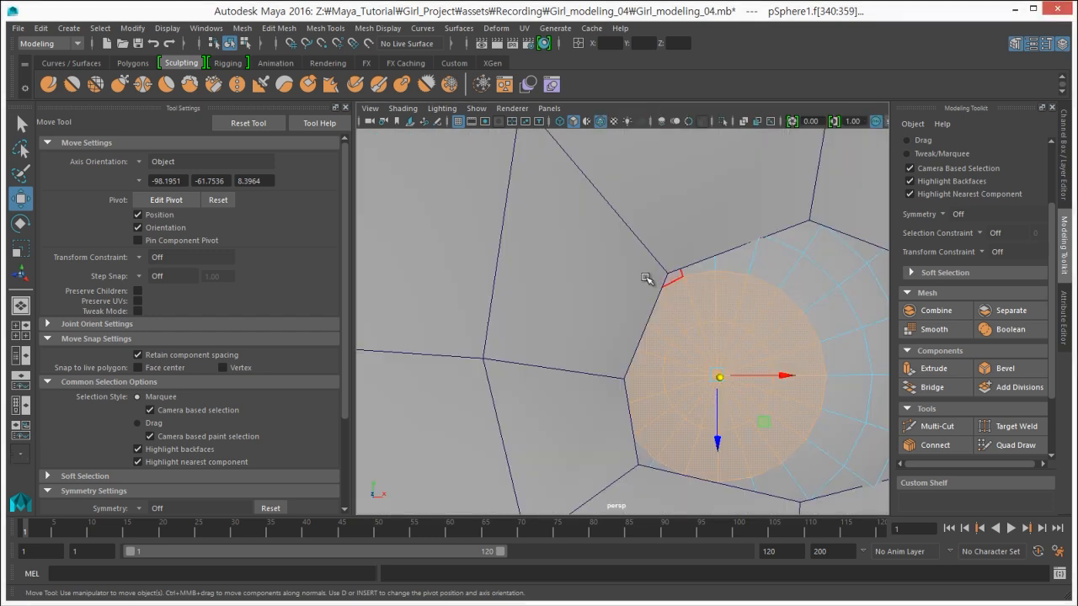
{"action": "right_click_drag", "start_coordinate": [679, 295], "coordinate": [590, 283], "text": "alt"}
{"action": "left_click_drag", "start_coordinate": [665, 261], "coordinate": [443, 241], "text": "alt"}
{"action": "left_click_drag", "start_coordinate": [560, 260], "coordinate": [448, 274], "text": "alt"}
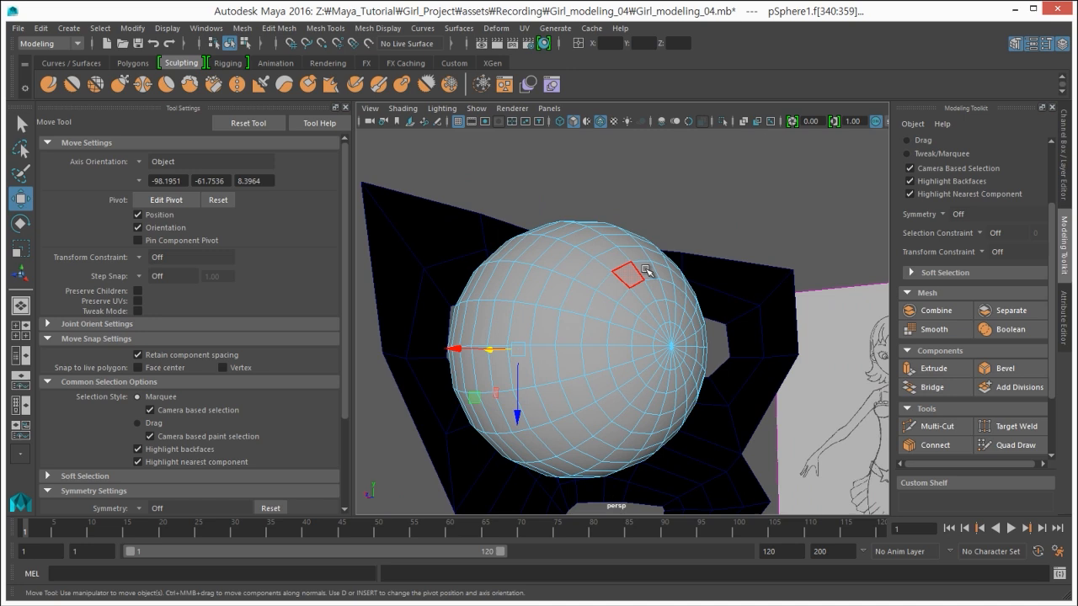
{"action": "left_click_drag", "start_coordinate": [576, 346], "coordinate": [591, 307], "text": "alt"}
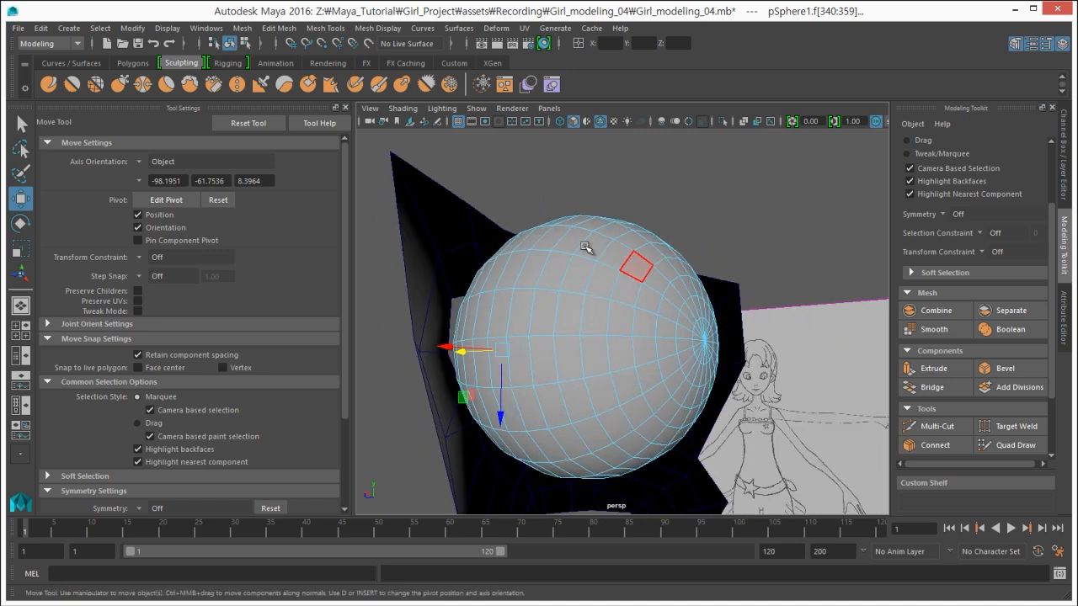
{"action": "left_click_drag", "start_coordinate": [673, 300], "coordinate": [770, 382]}
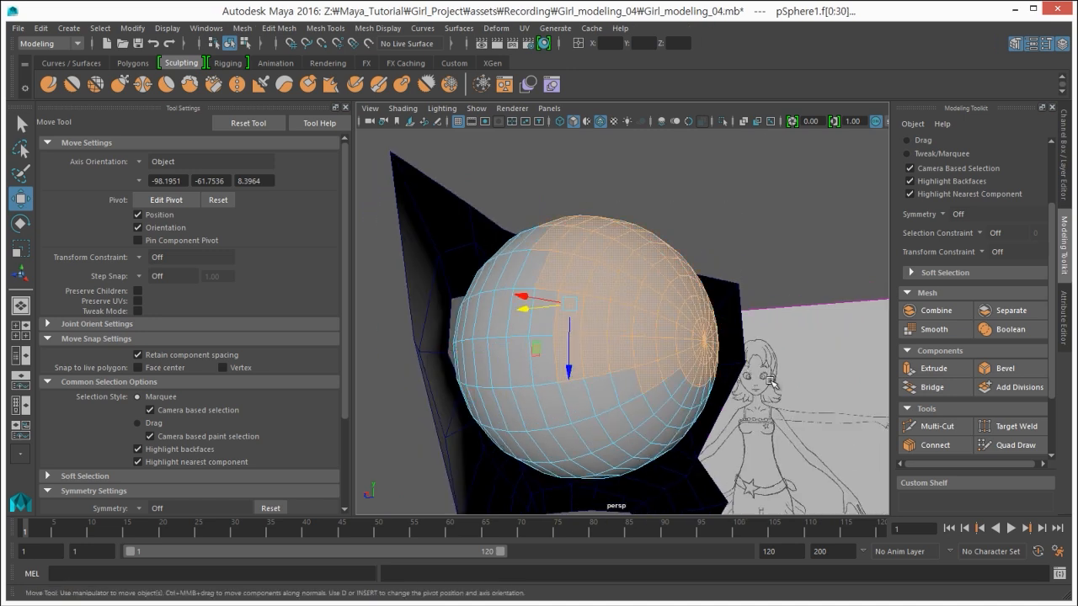
{"action": "left_click_drag", "start_coordinate": [651, 367], "coordinate": [471, 374], "text": "alt"}
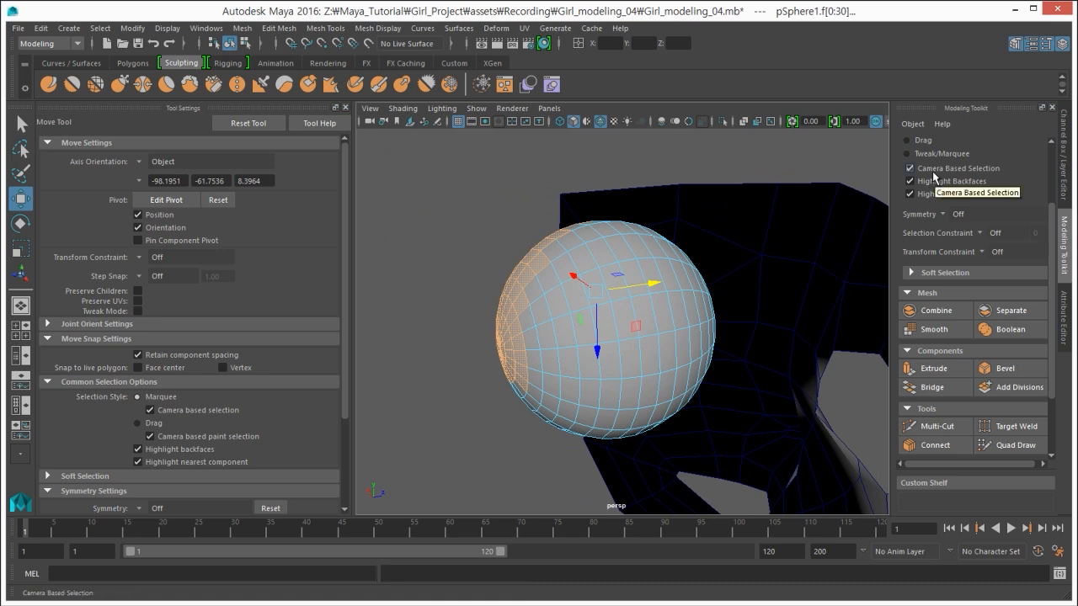
{"action": "left_click_drag", "start_coordinate": [694, 296], "coordinate": [889, 269], "text": "alt"}
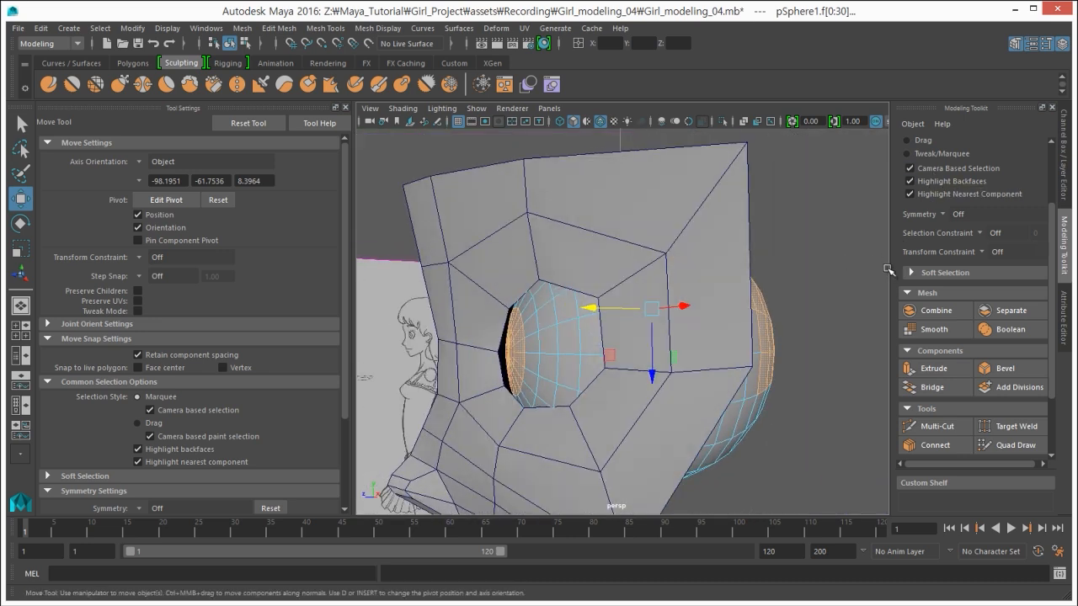
{"action": "left_click_drag", "start_coordinate": [819, 265], "coordinate": [716, 413], "text": "ctrl"}
{"action": "left_click_drag", "start_coordinate": [652, 344], "coordinate": [746, 349], "text": "alt"}
Step: Assign a new Phong material to the selected front faces of the eyeball
{"action": "right_click", "coordinate": [703, 298]}
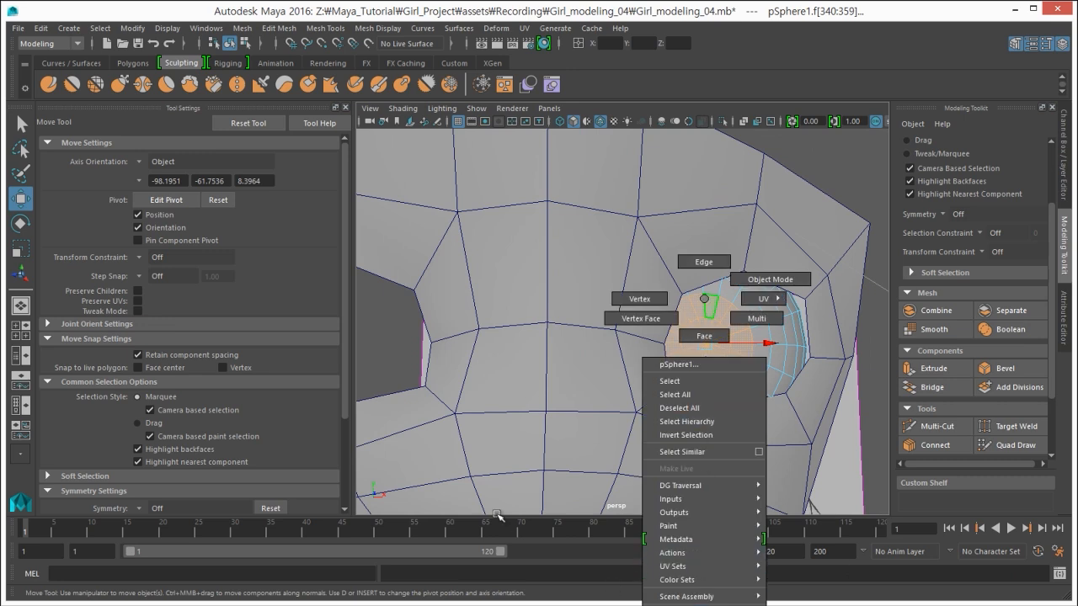
{"action": "left_click", "coordinate": [496, 513]}
{"action": "key", "text": "space"}
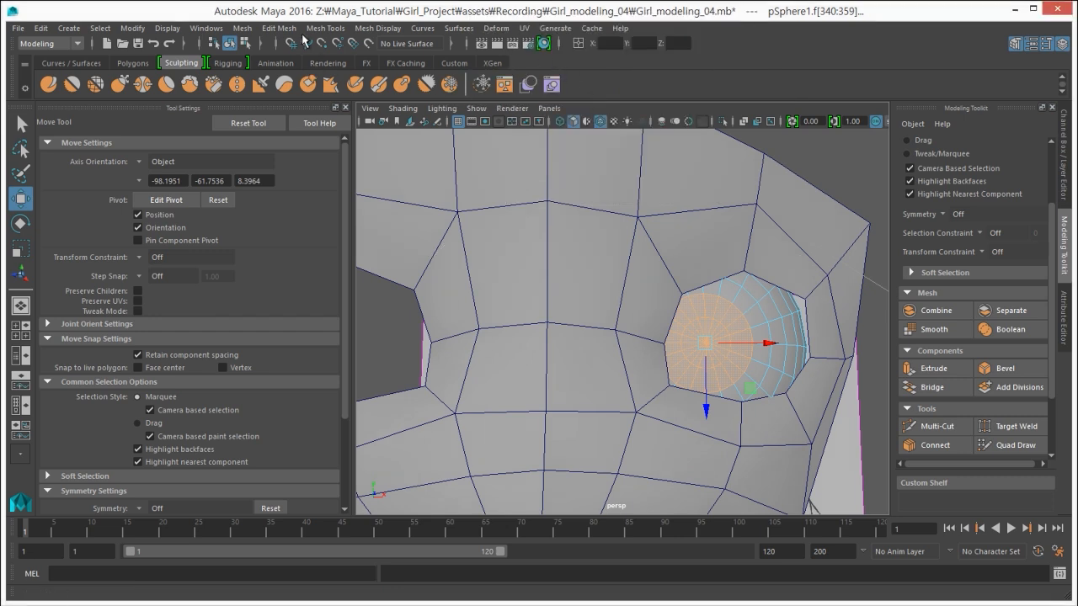
{"action": "right_click_drag", "start_coordinate": [703, 305], "coordinate": [624, 123]}
{"action": "left_click_drag", "start_coordinate": [584, 337], "coordinate": [615, 219], "text": "alt"}
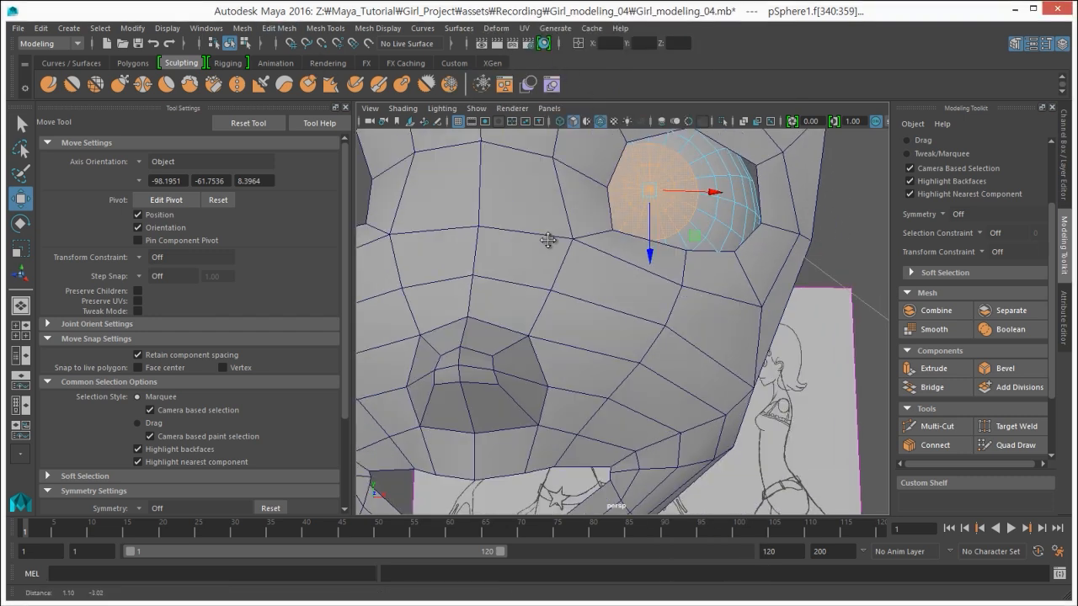
{"action": "right_click_drag", "start_coordinate": [648, 154], "coordinate": [765, 540]}
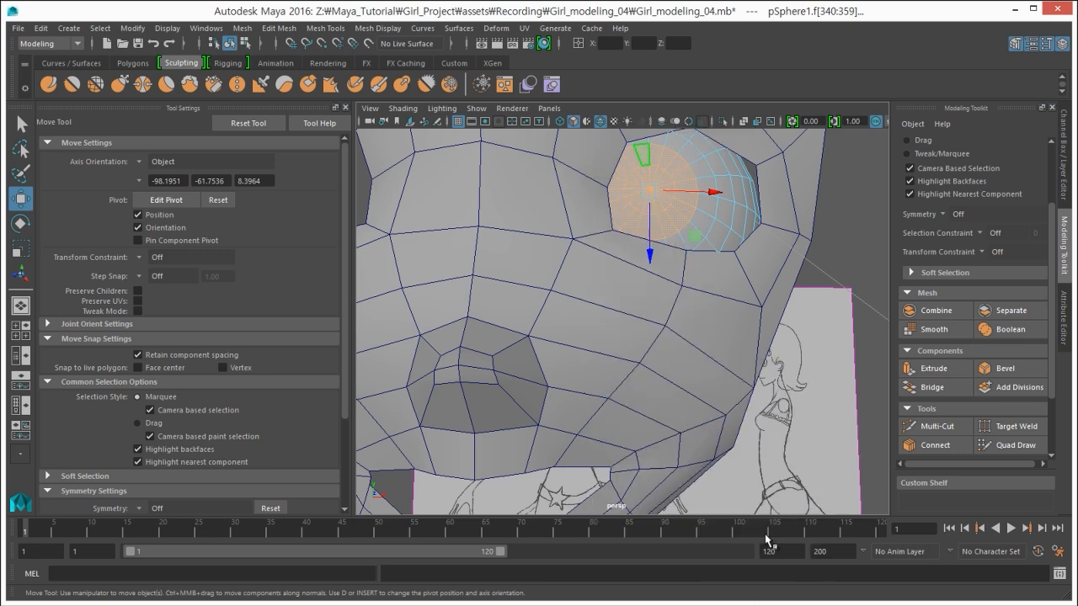
Step: Set the color of the phong1 material on the eyeball's front faces to black, and clear the selection
{"action": "key", "text": "ctrl+a"}
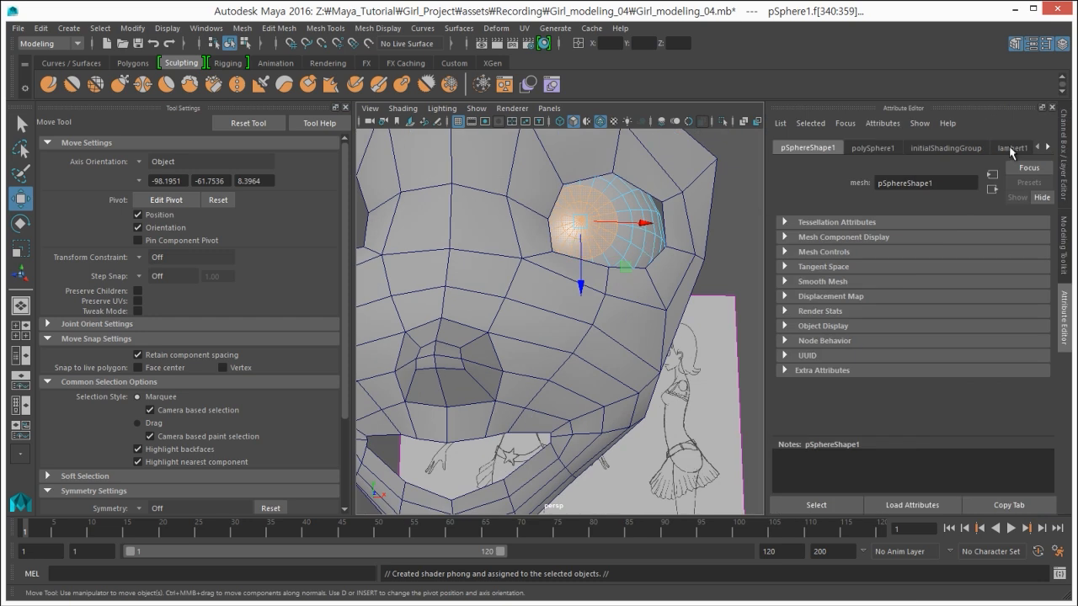
{"action": "left_click", "coordinate": [1011, 149]}
{"action": "left_click", "coordinate": [1048, 147]}
{"action": "left_click", "coordinate": [1010, 147]}
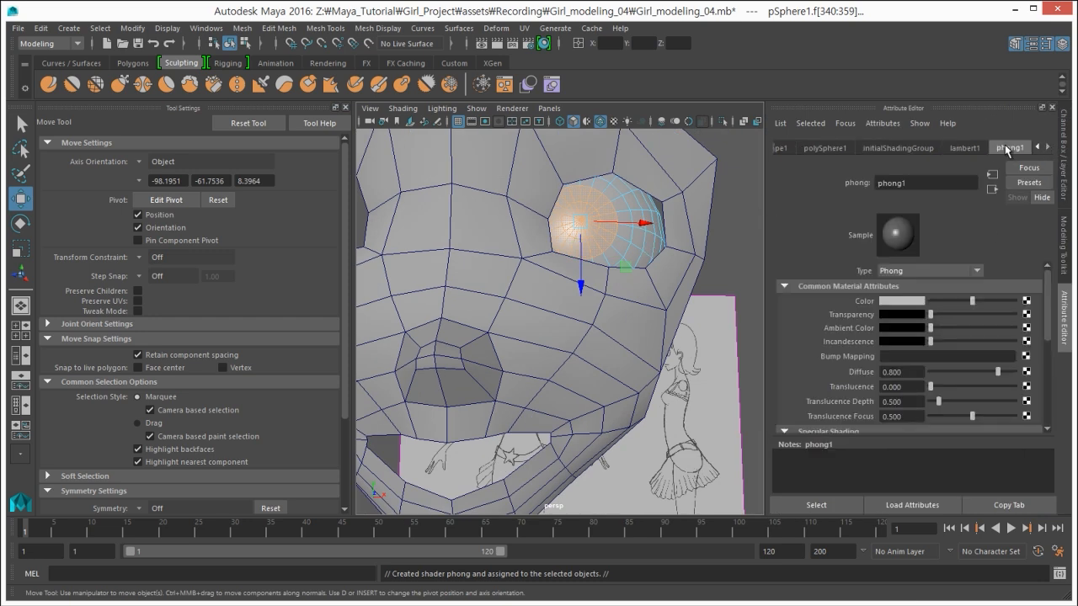
{"action": "left_click_drag", "start_coordinate": [973, 301], "coordinate": [870, 316]}
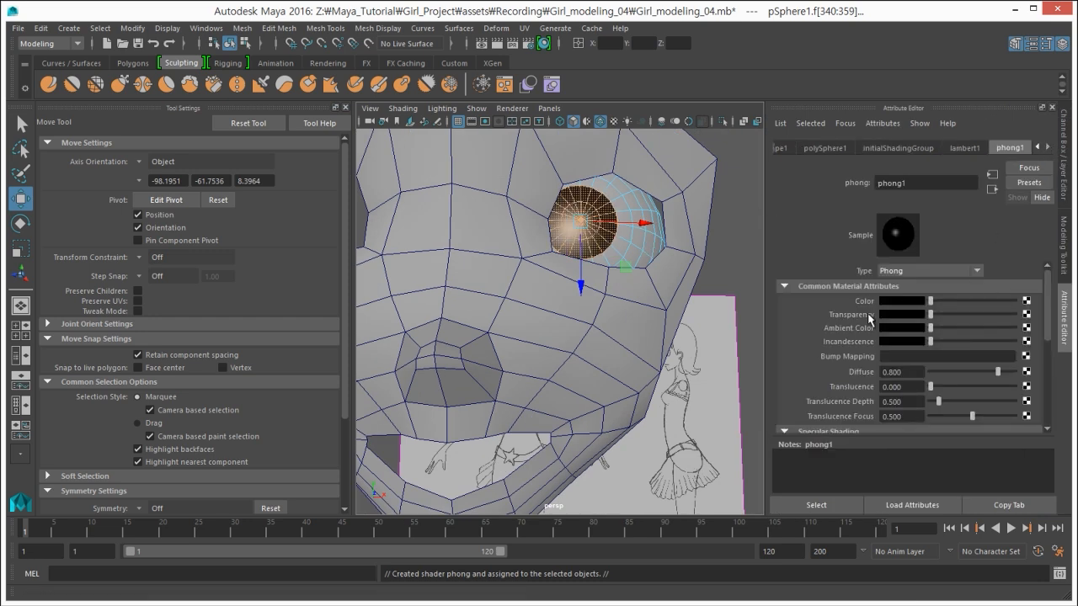
{"action": "left_click", "coordinate": [739, 272]}
Step: Examine the black iris on the whole face in perspective and against the reference drawing in the enlarged front view
{"action": "right_click_drag", "start_coordinate": [590, 287], "coordinate": [462, 170], "text": "alt"}
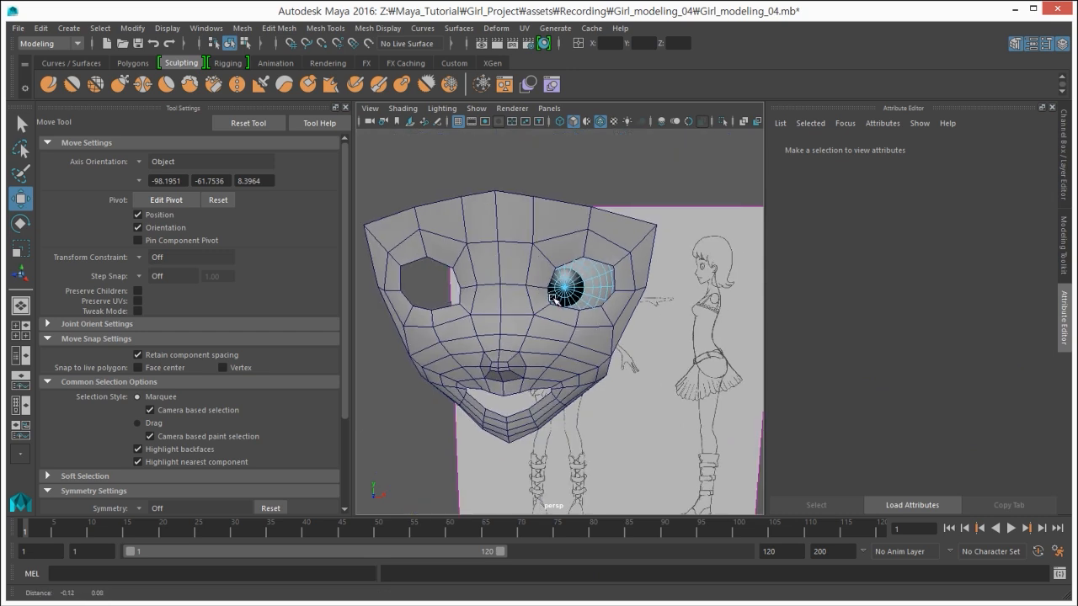
{"action": "left_click_drag", "start_coordinate": [461, 170], "coordinate": [459, 272], "text": "alt"}
{"action": "key", "text": "F8"}
{"action": "key", "text": "F8"}
{"action": "left_click", "coordinate": [462, 170]}
{"action": "key", "text": "space"}
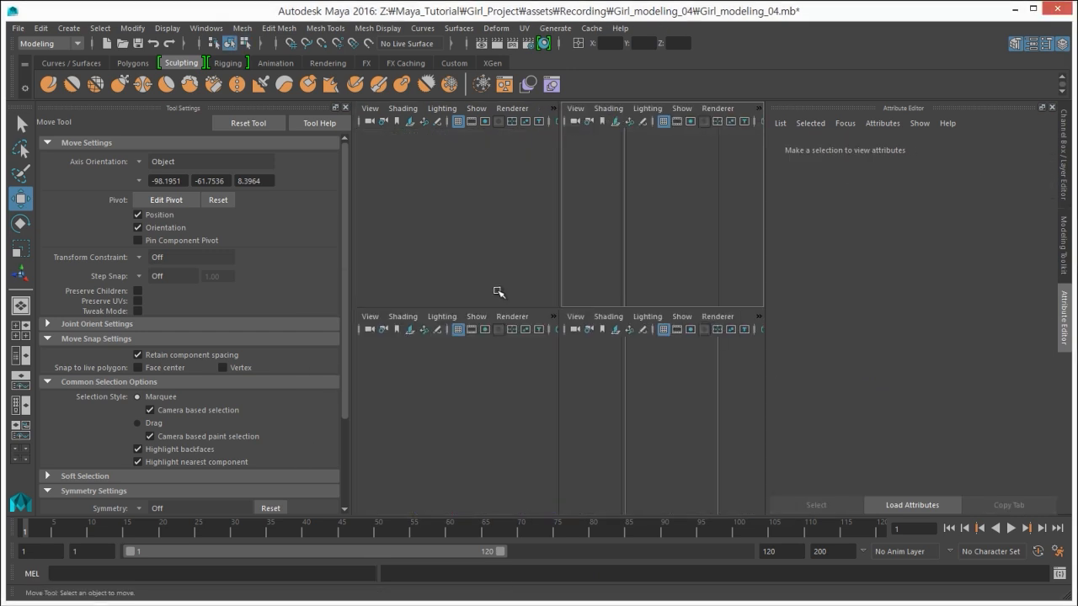
{"action": "key", "text": "space"}
{"action": "scroll", "coordinate": [513, 366], "scroll_direction": "down", "scroll_amount": 4}
{"action": "scroll", "coordinate": [531, 360], "scroll_direction": "up", "scroll_amount": 4}
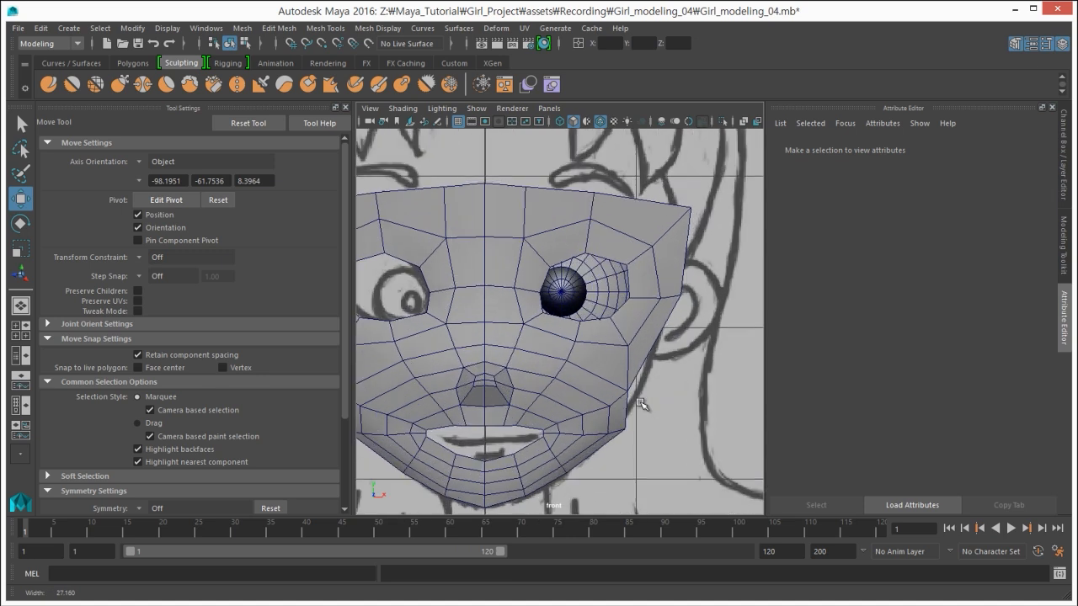
Step: Display the front view as wireframe and move the face mesh's outer temple and side vertices inward to the sketched face outline
{"action": "left_click", "coordinate": [638, 341]}
{"action": "key", "text": "4"}
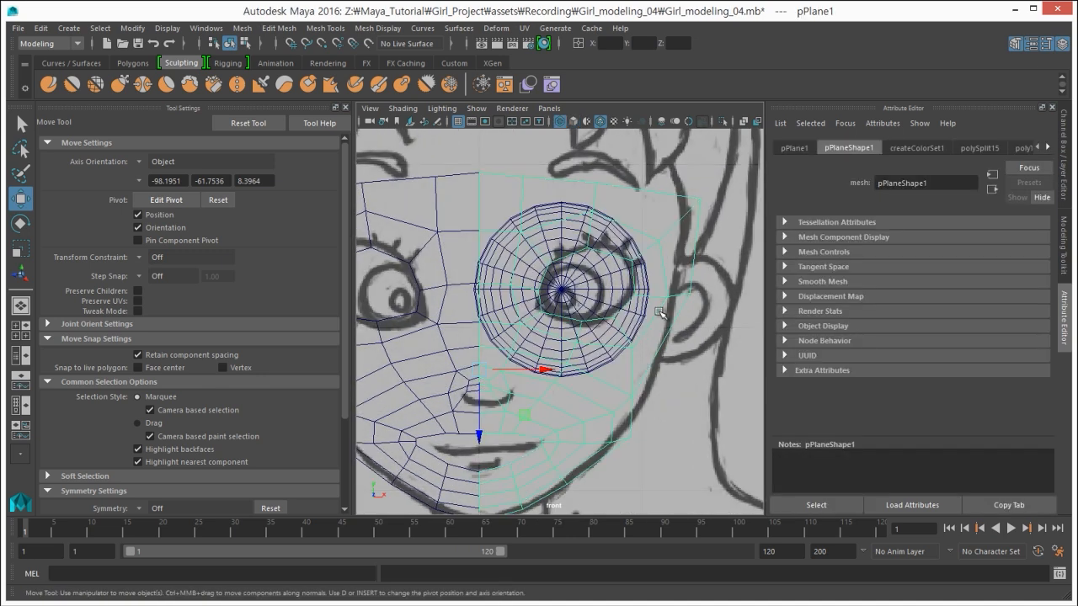
{"action": "right_click_drag", "start_coordinate": [661, 285], "coordinate": [673, 254]}
{"action": "left_click_drag", "start_coordinate": [712, 289], "coordinate": [712, 290]}
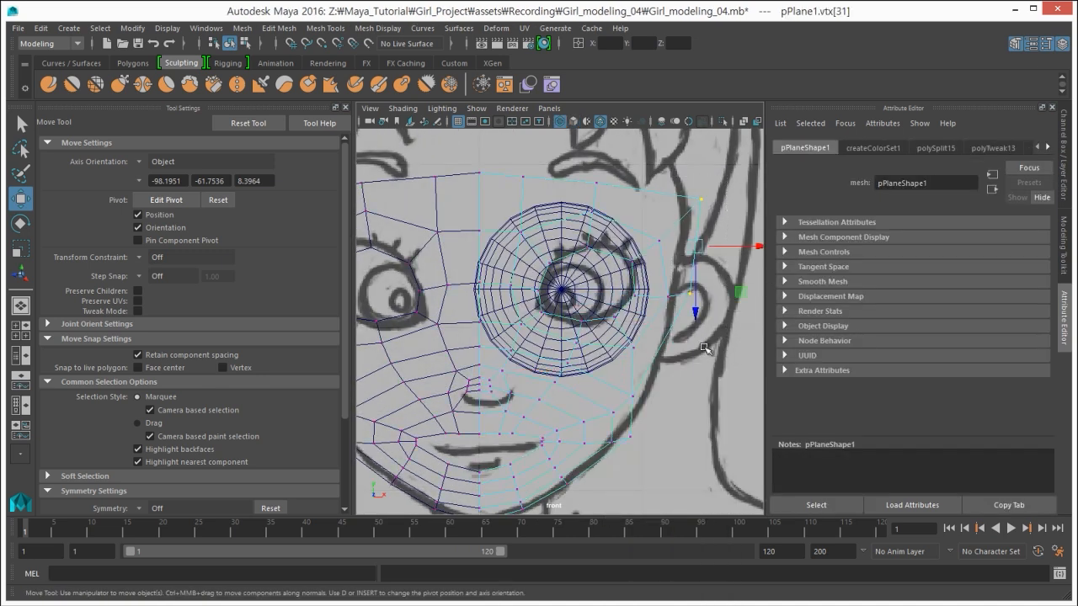
{"action": "left_click_drag", "start_coordinate": [697, 250], "coordinate": [674, 307]}
{"action": "left_click_drag", "start_coordinate": [662, 268], "coordinate": [654, 272]}
Step: Adjust the vertices along the face mesh's lower cheek and jaw to follow the reference drawing's outline
{"action": "left_click", "coordinate": [630, 461]}
{"action": "left_click_drag", "start_coordinate": [636, 427], "coordinate": [582, 445]}
{"action": "left_click", "coordinate": [584, 443]}
{"action": "left_click", "coordinate": [664, 475]}
Step: Return the front view to shaded display and check the reshaped face against the reference drawing
{"action": "scroll", "coordinate": [555, 391], "scroll_direction": "down", "scroll_amount": 1}
{"action": "scroll", "coordinate": [555, 391], "scroll_direction": "down", "scroll_amount": 1}
{"action": "key", "text": "space"}
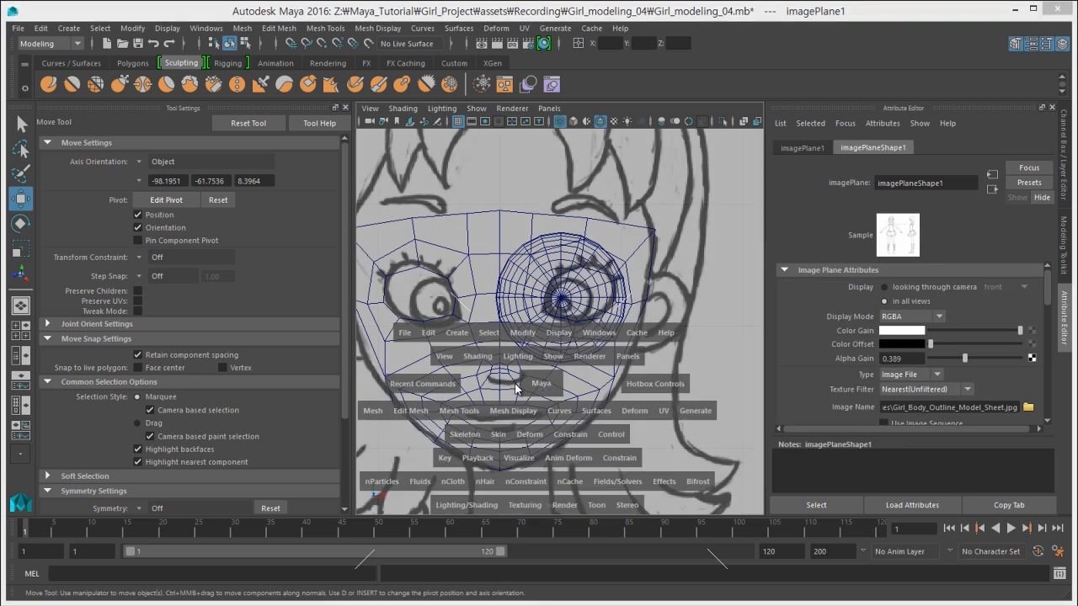
{"action": "key", "text": "5"}
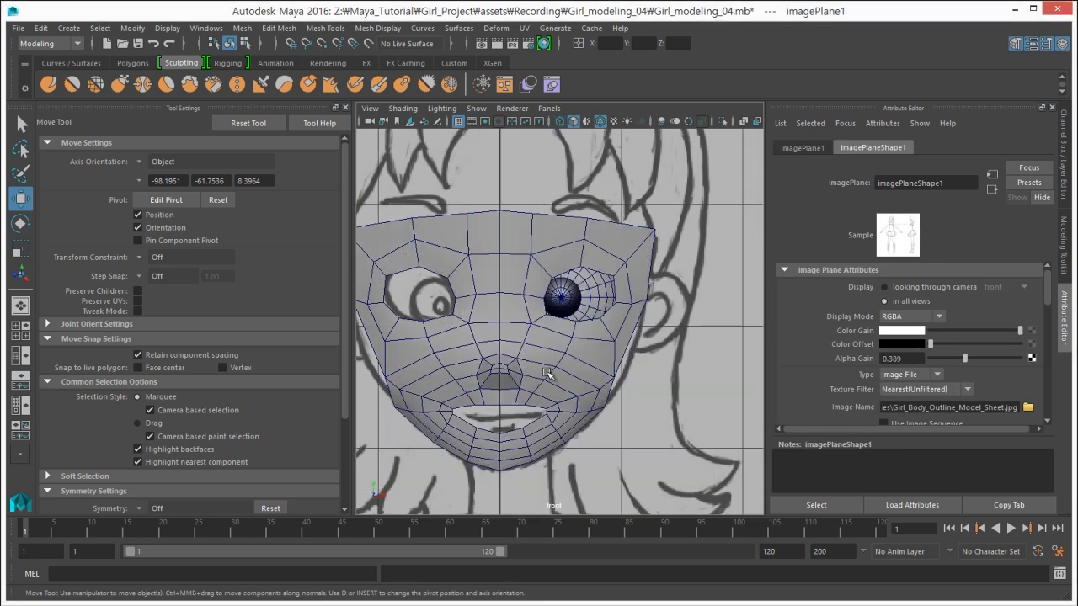
{"action": "left_click", "coordinate": [547, 373]}
{"action": "left_click", "coordinate": [624, 457]}
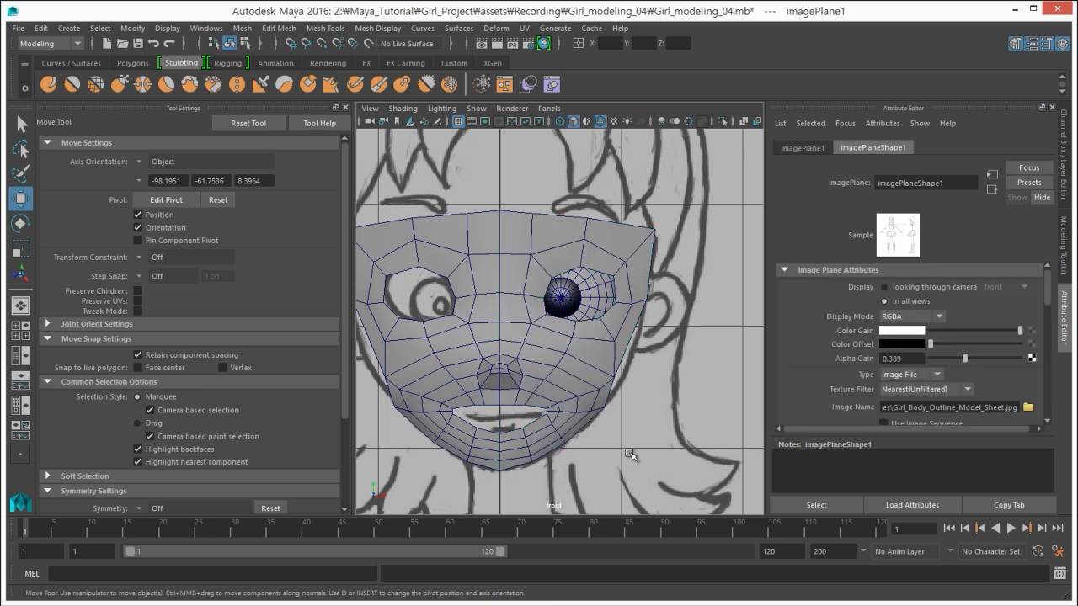